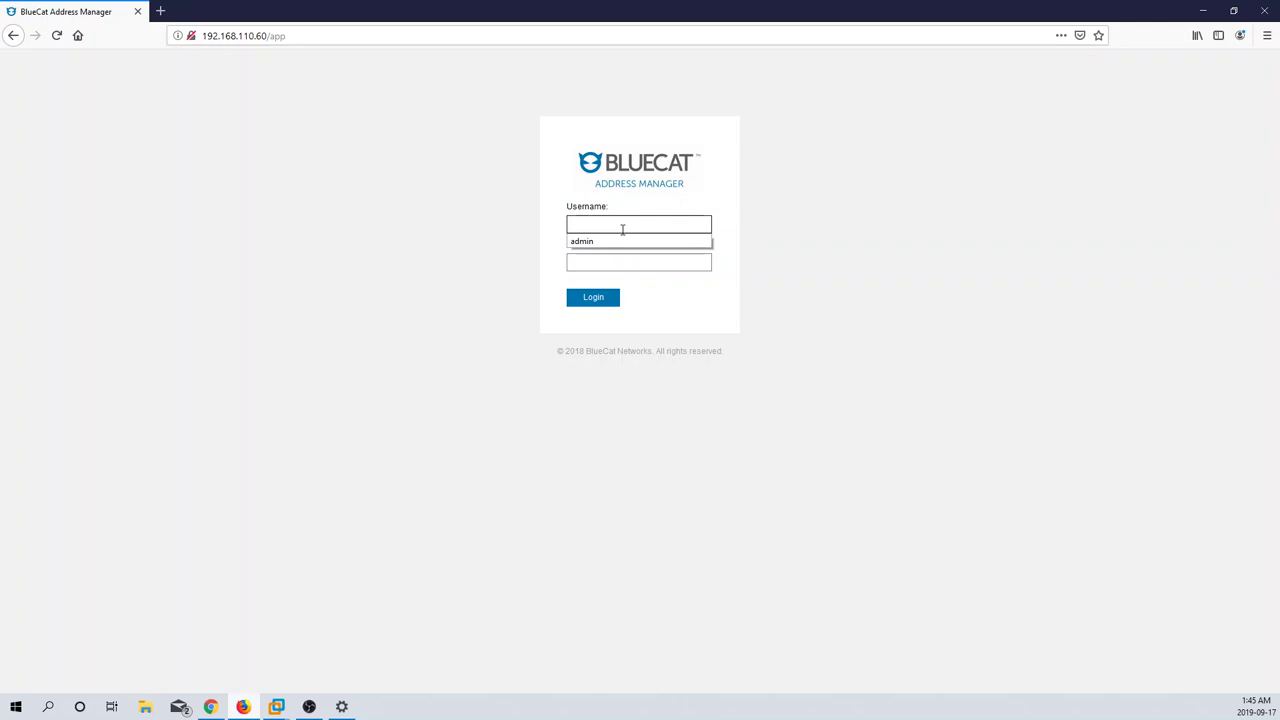
# Step: Log in to Address Manager with the admin username and its account password
pyautogui.write('admin')
pyautogui.press('Tab')
pyautogui.write('admin')
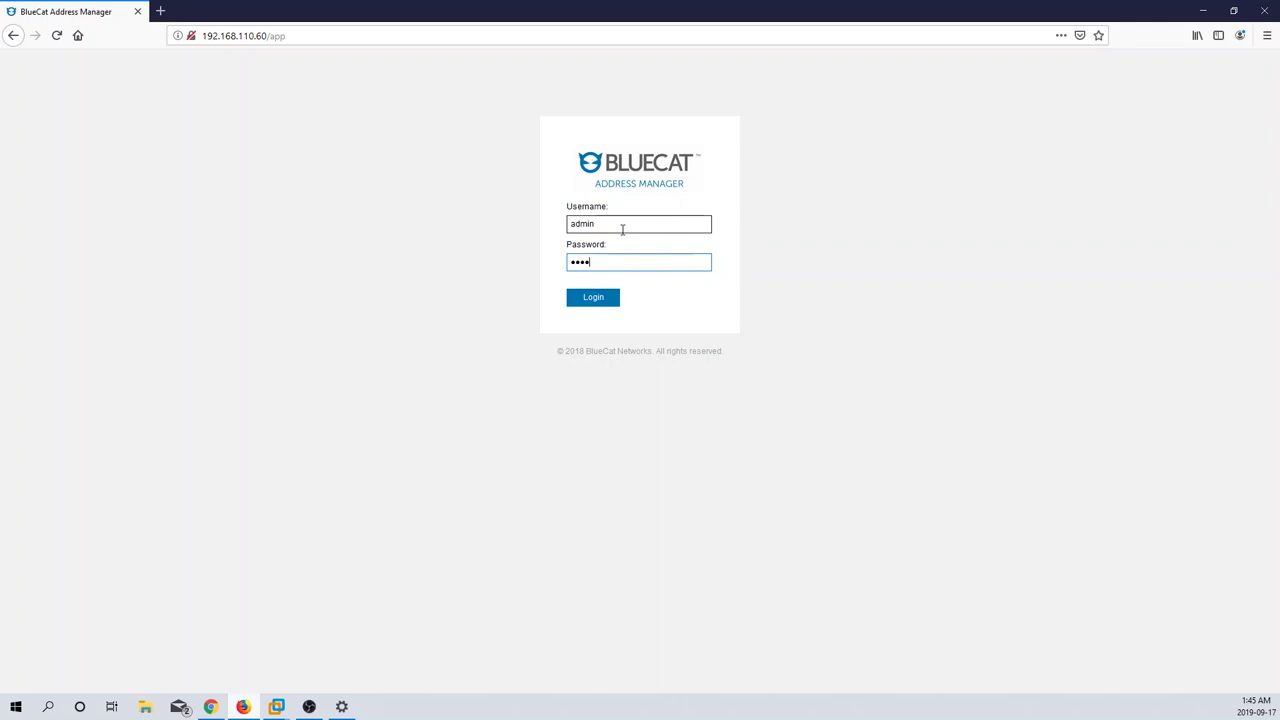
pyautogui.press('Return')
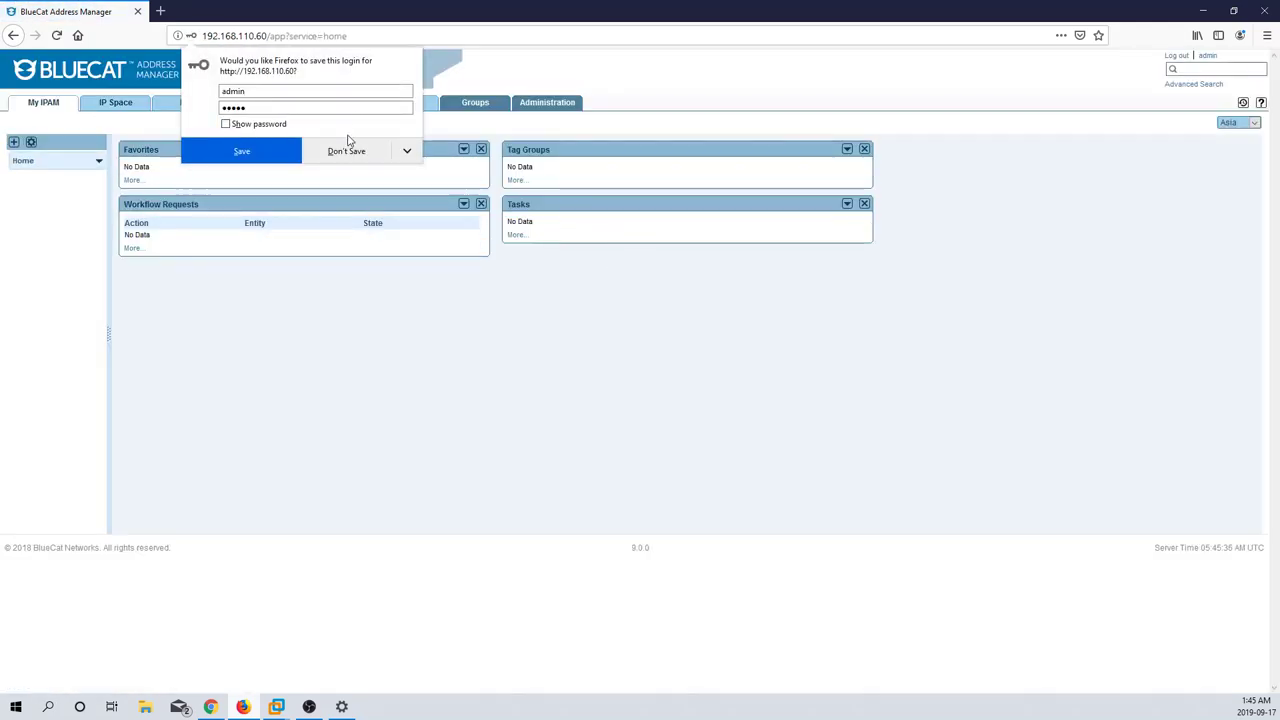
# Step: Decline Firefox's offer to save the login and zoom the page to 133%
pyautogui.click(341, 158)
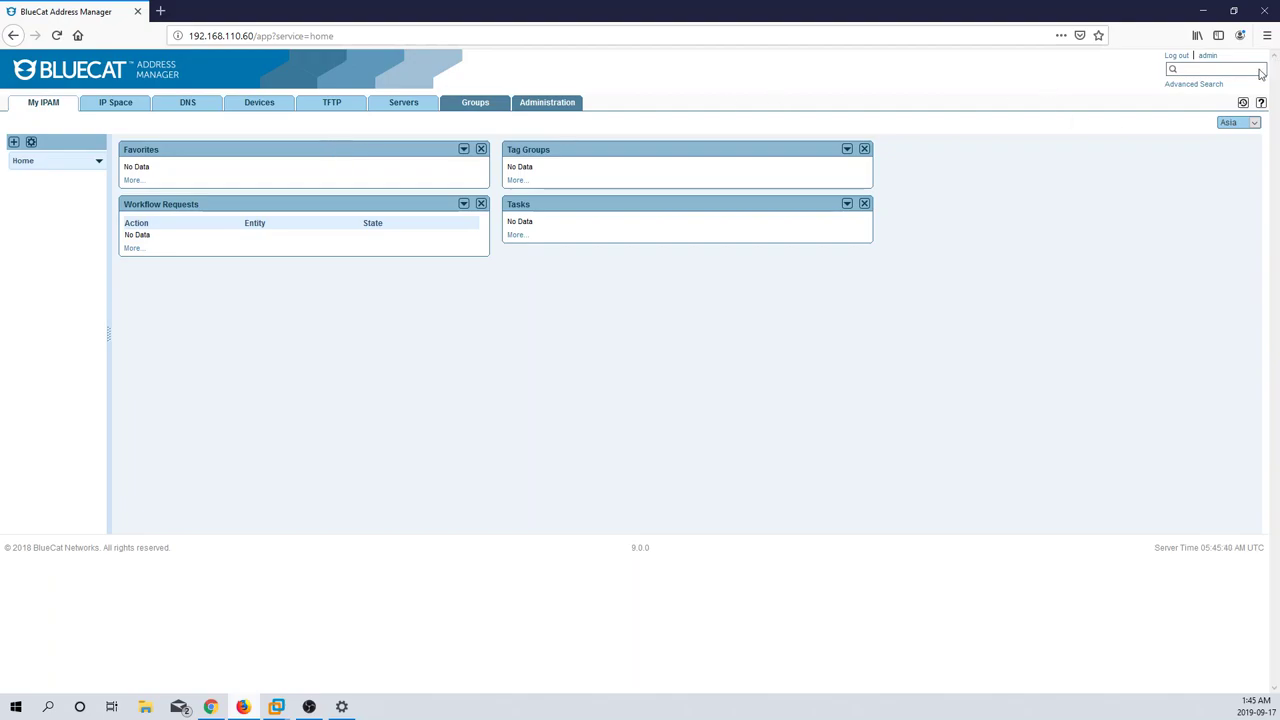
pyautogui.click(1267, 36)
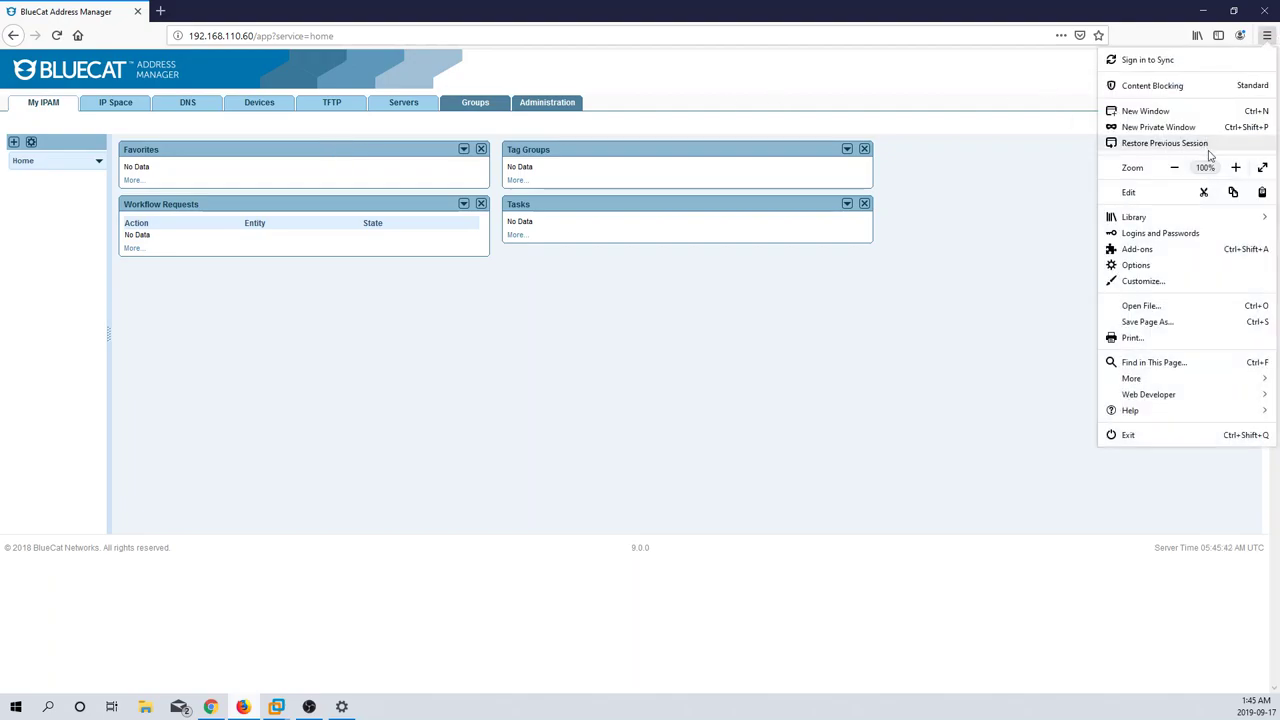
pyautogui.click(1240, 174)
pyautogui.click(1240, 174)
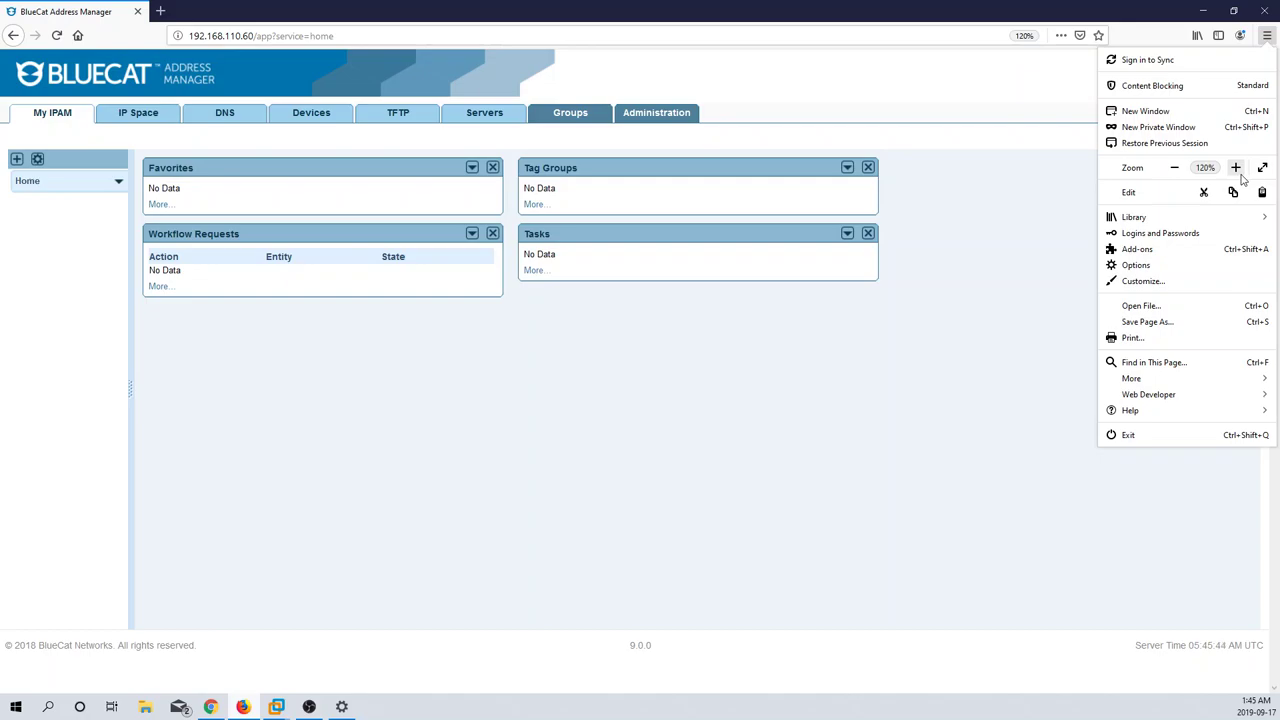
pyautogui.click(1238, 172)
pyautogui.click(837, 398)
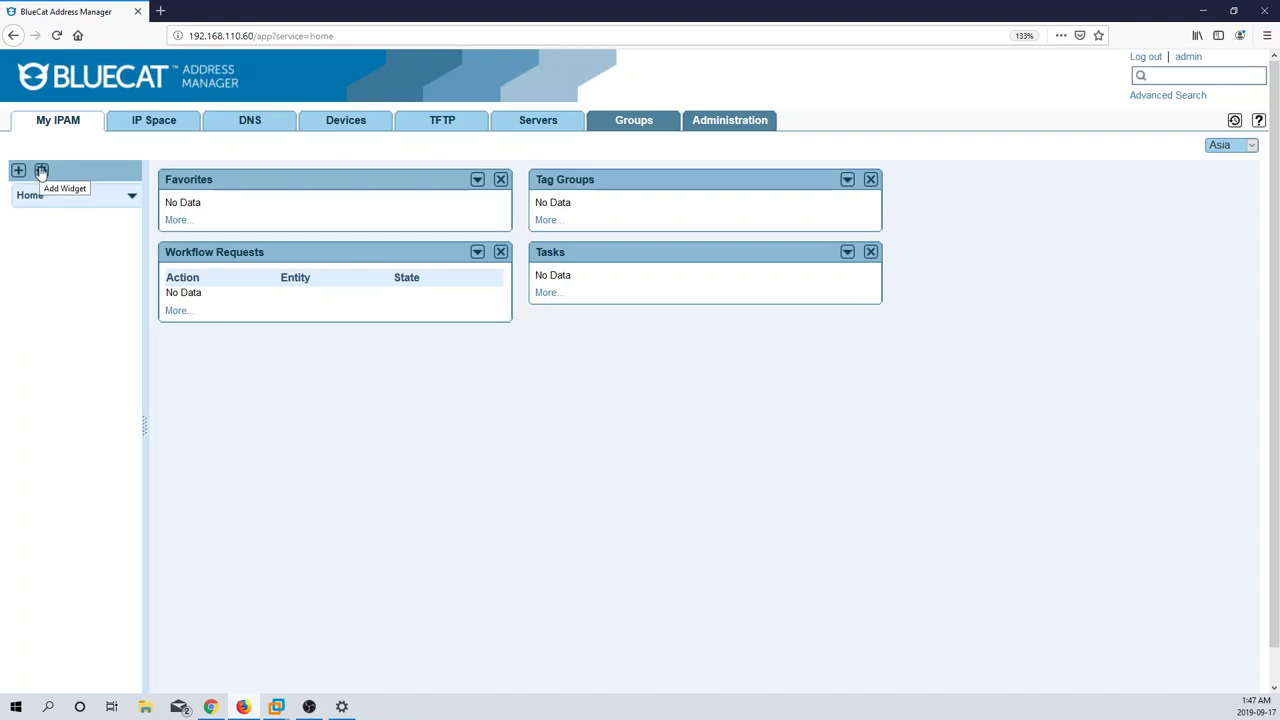
# Step: Place a Server Statistics widget on the dashboard, keeping its configuration as Asia
pyautogui.click(41, 171)
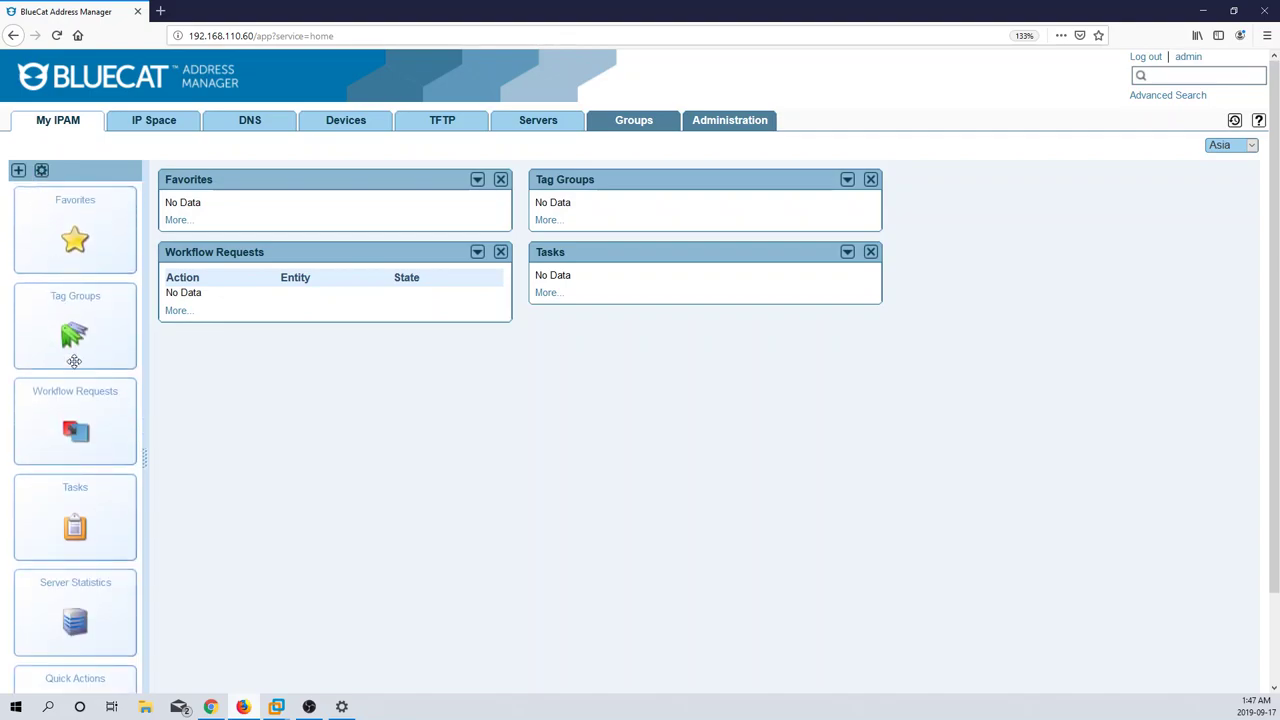
pyautogui.scroll(-2, 74, 361)
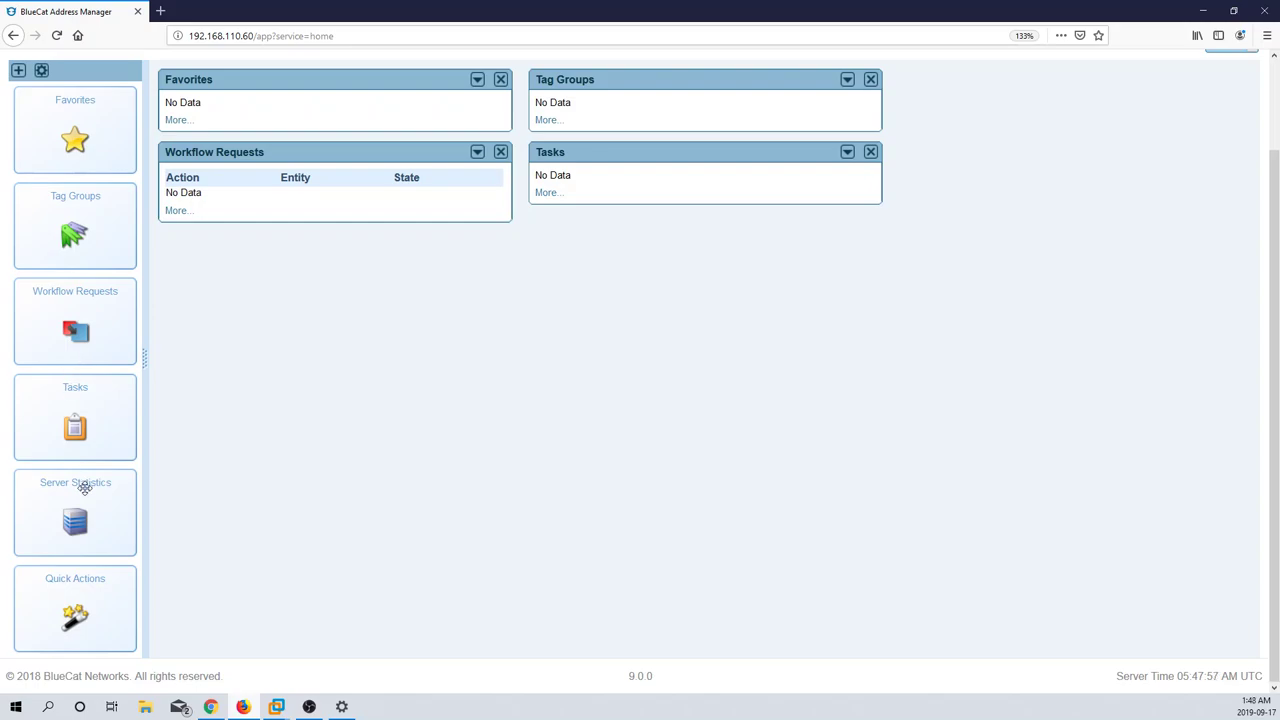
pyautogui.moveTo(85, 487); pyautogui.dragTo(403, 176)
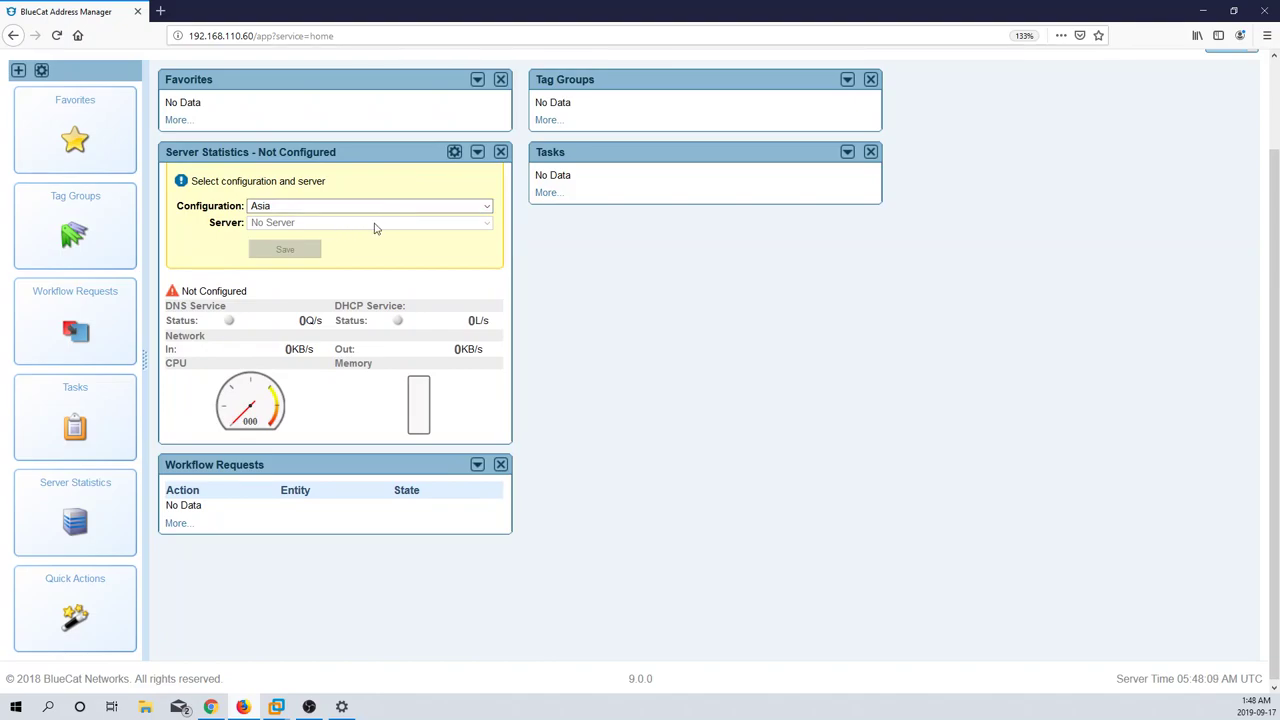
pyautogui.click(268, 204)
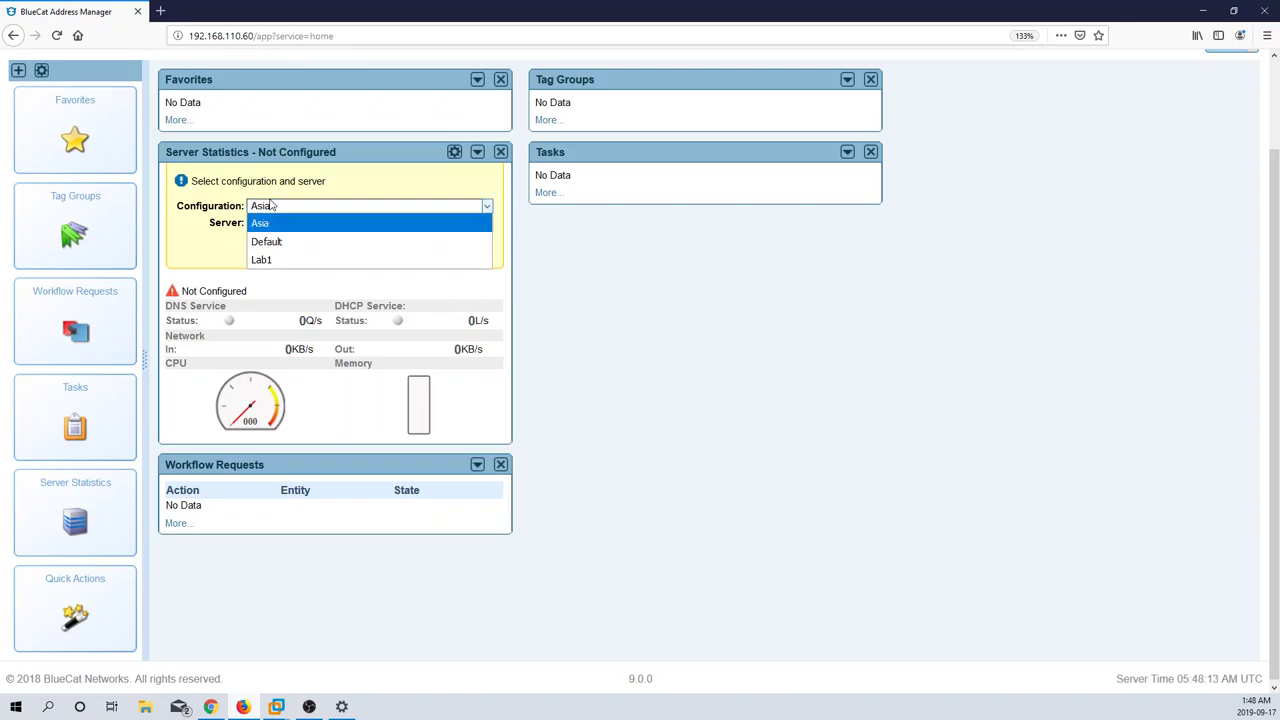
pyautogui.click(217, 228)
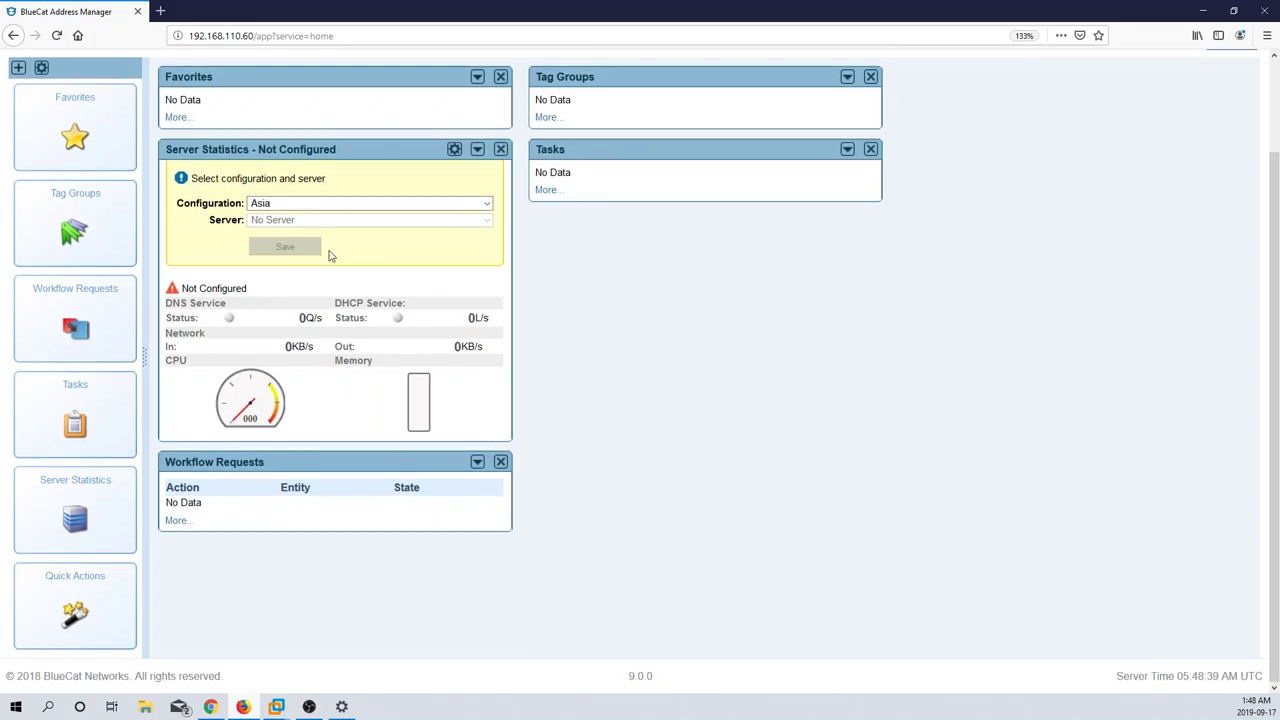
pyautogui.scroll(2, 329, 251)
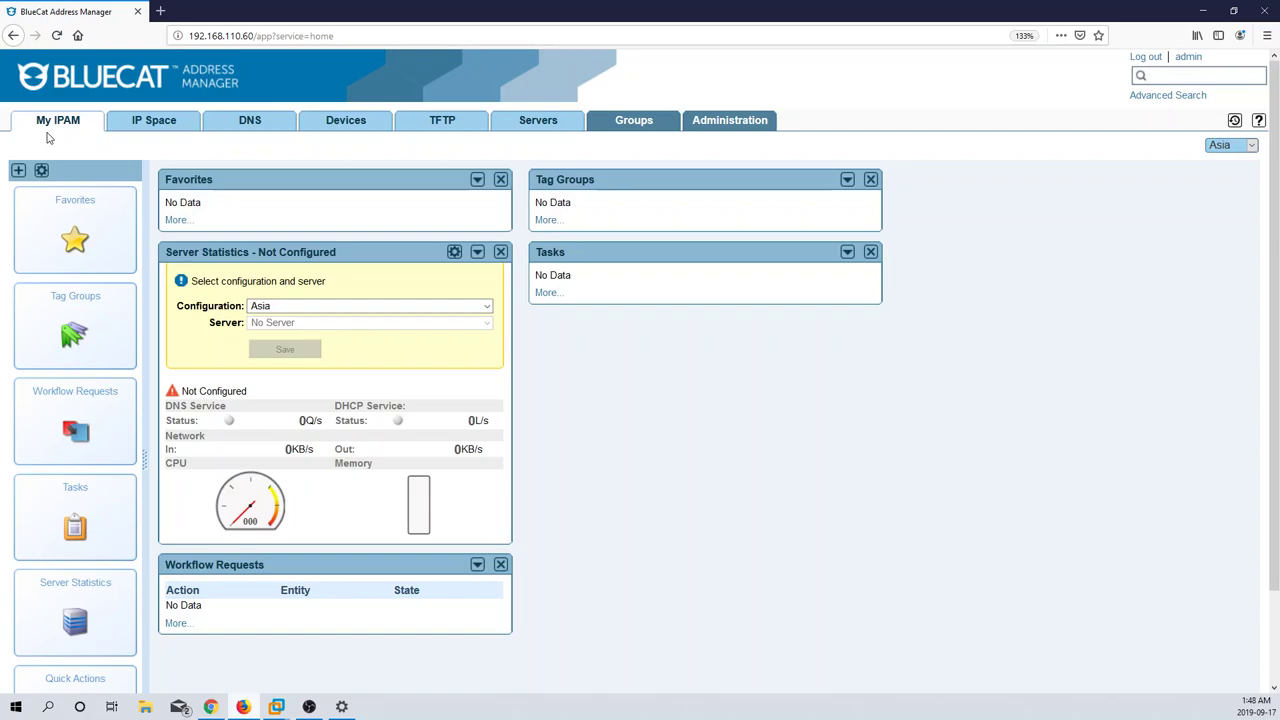
# Step: From IP Space, add a new IPv4 block with CIDR 10.0.0.0/16
pyautogui.click(154, 129)
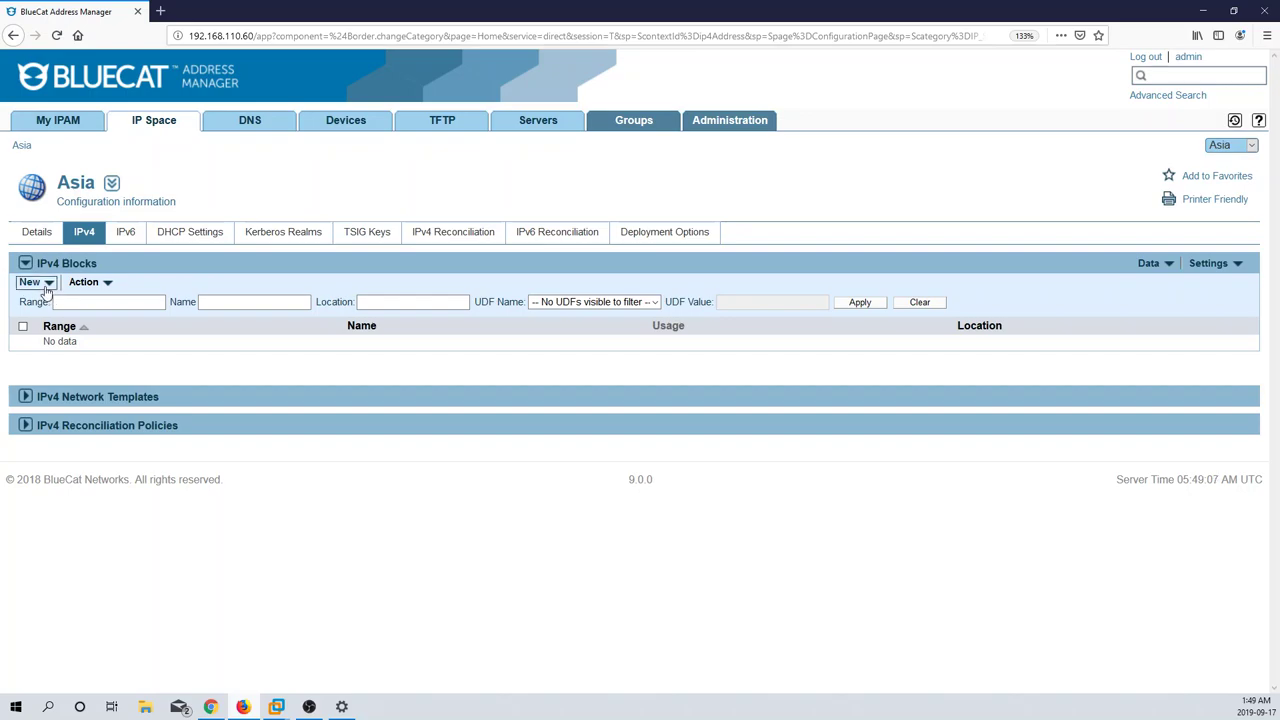
pyautogui.click(47, 287)
pyautogui.click(72, 312)
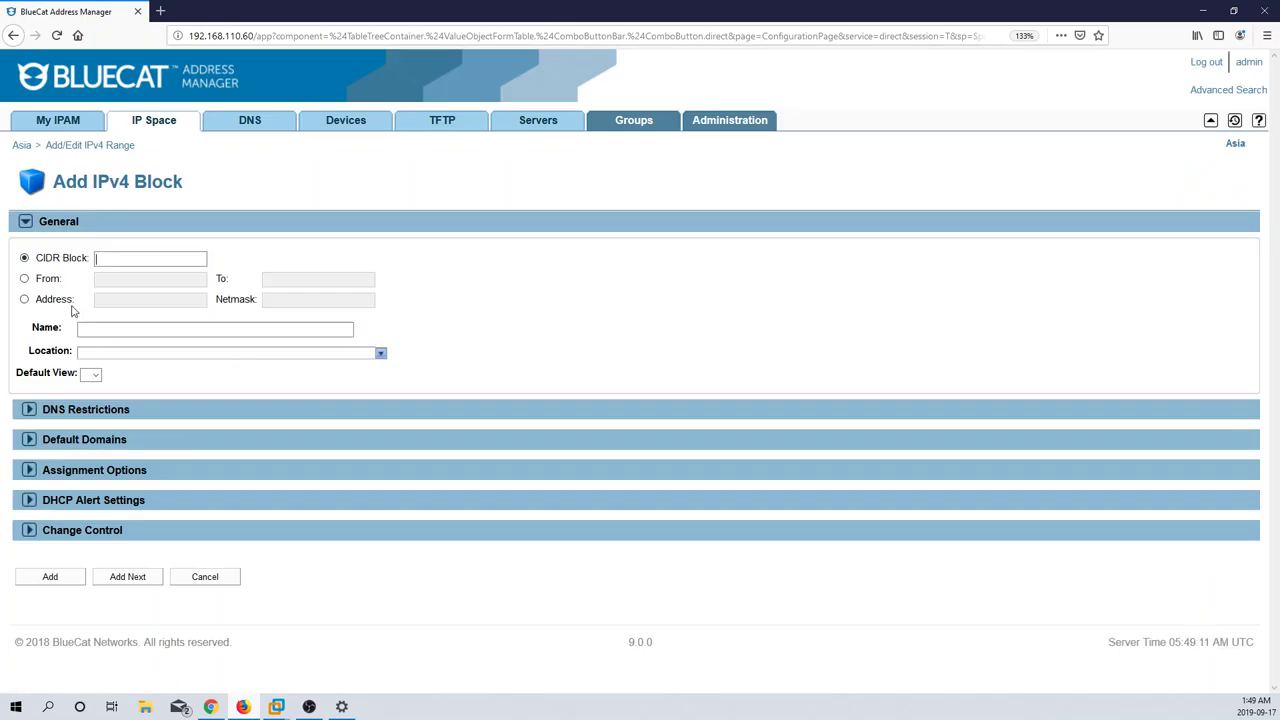
pyautogui.click(147, 258)
pyautogui.write('10.0.0.0/16')
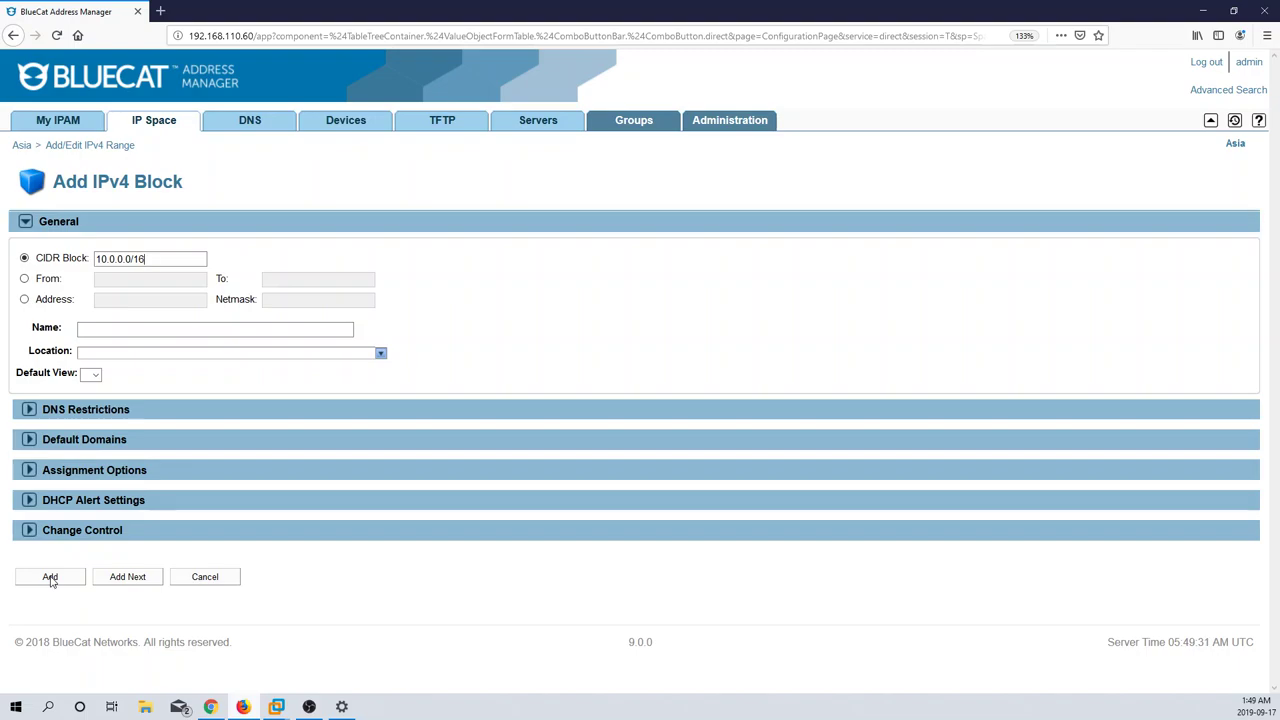
pyautogui.click(51, 578)
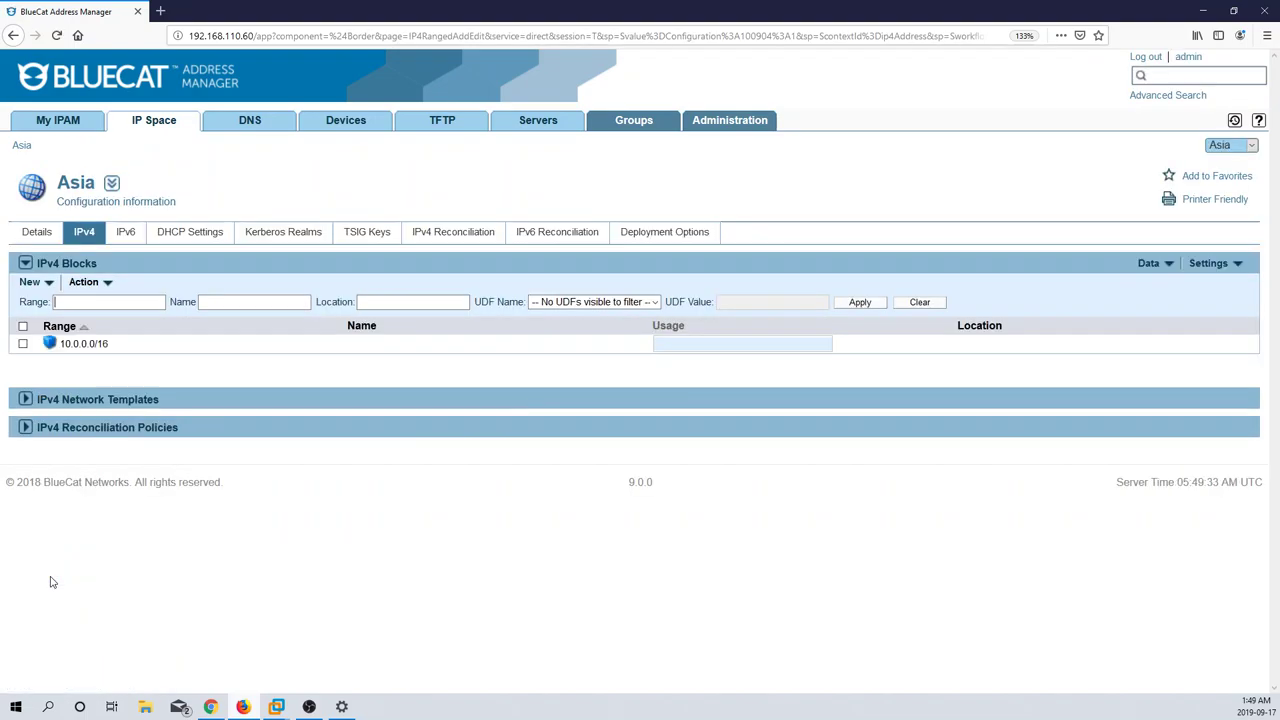
# Step: Inside the 10.0.0.0/16 block, start a new IPv4 network and submit a first, rejected CIDR entry
pyautogui.click(88, 345)
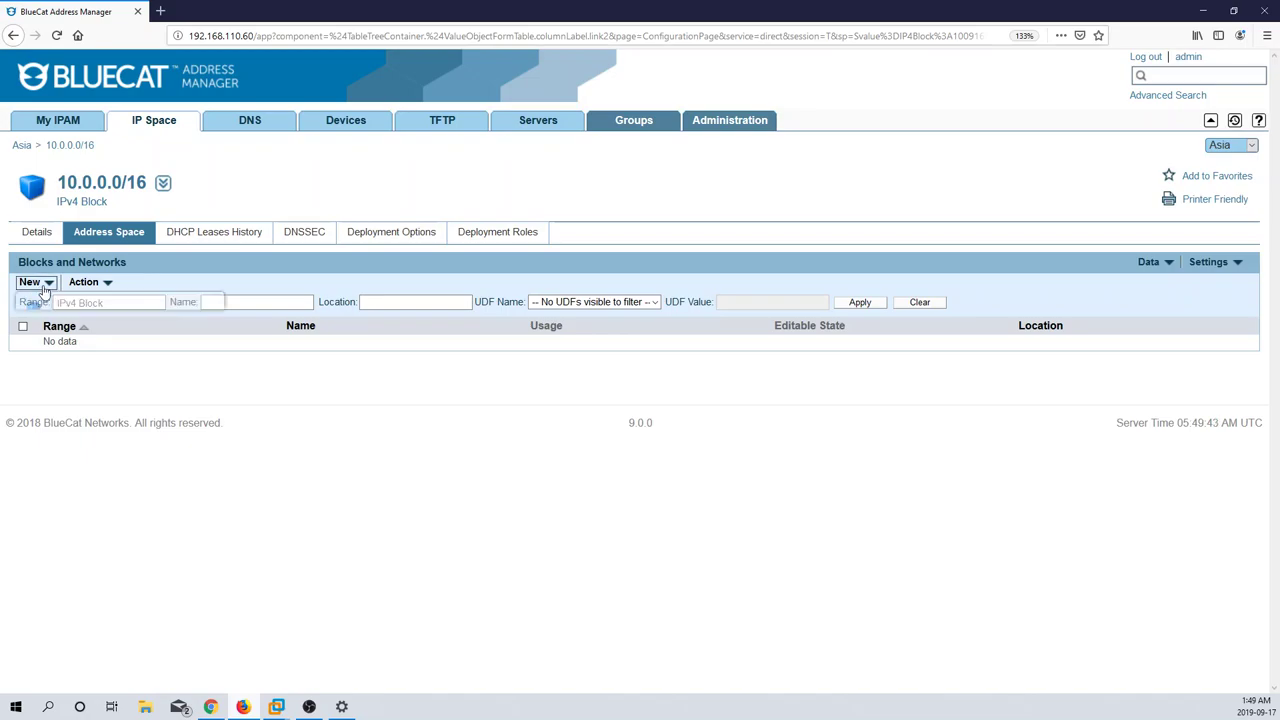
pyautogui.click(44, 287)
pyautogui.click(88, 340)
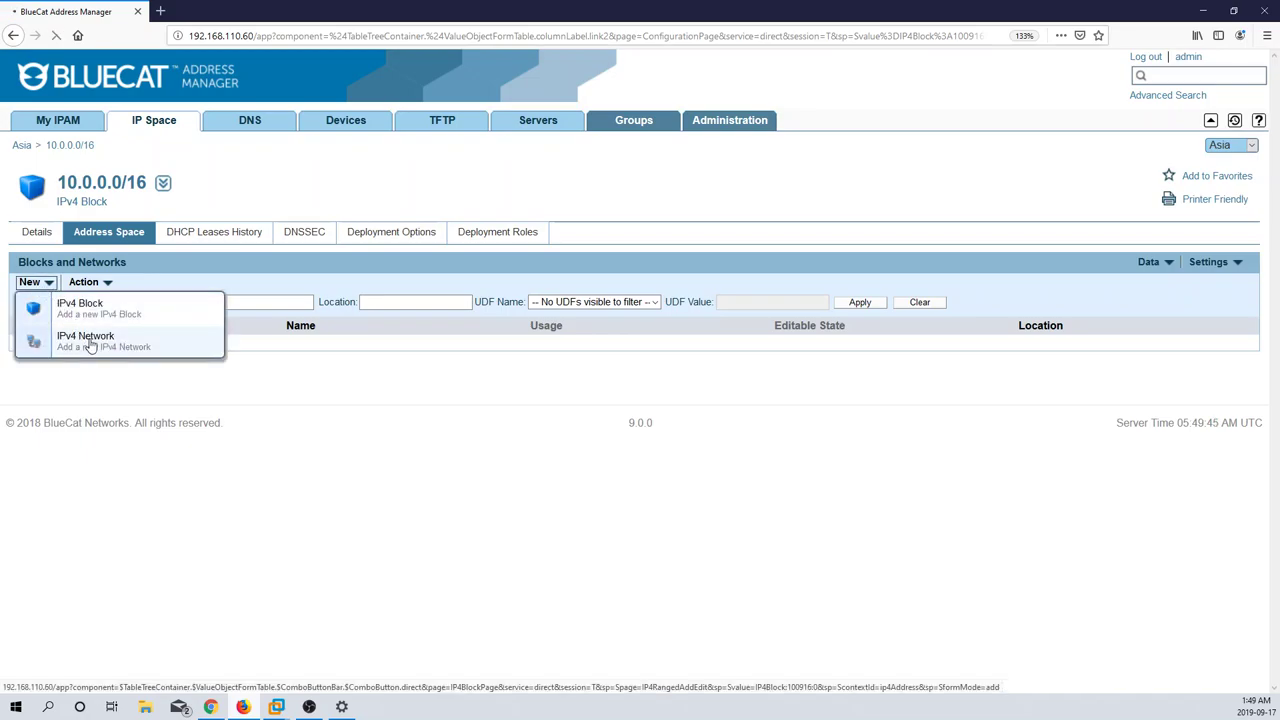
pyautogui.click(100, 259)
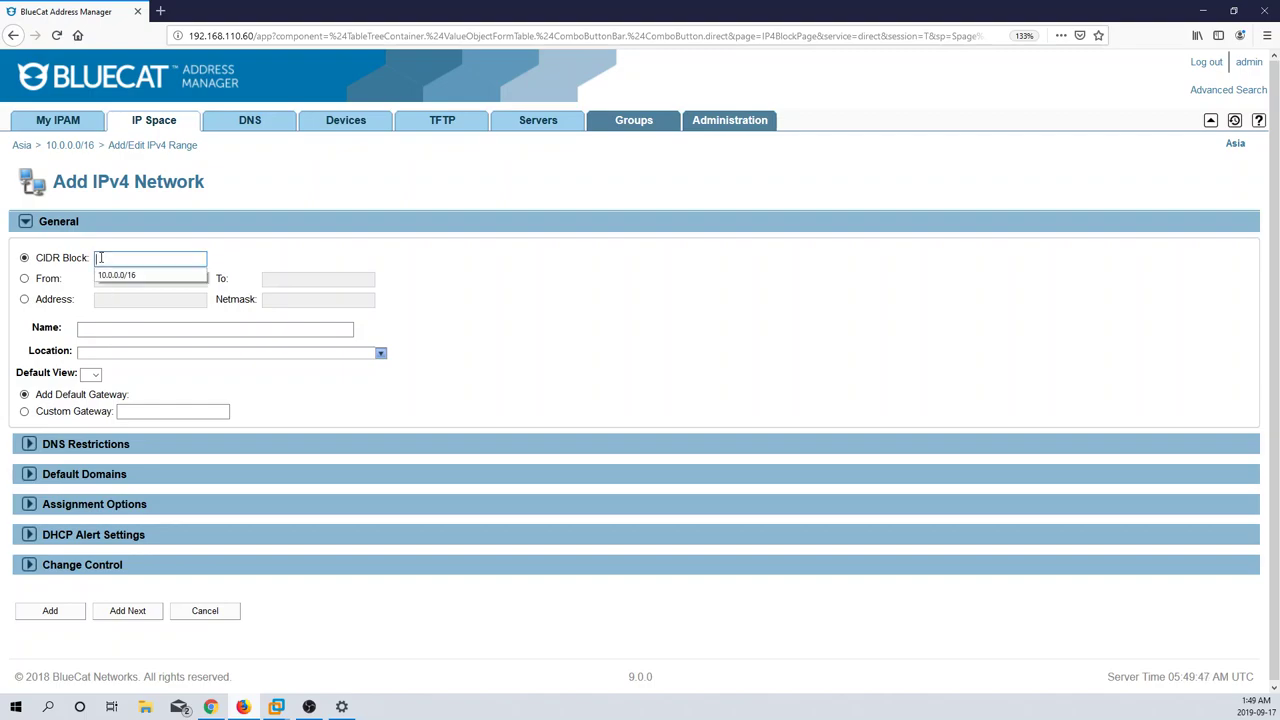
pyautogui.write('10.10.0')
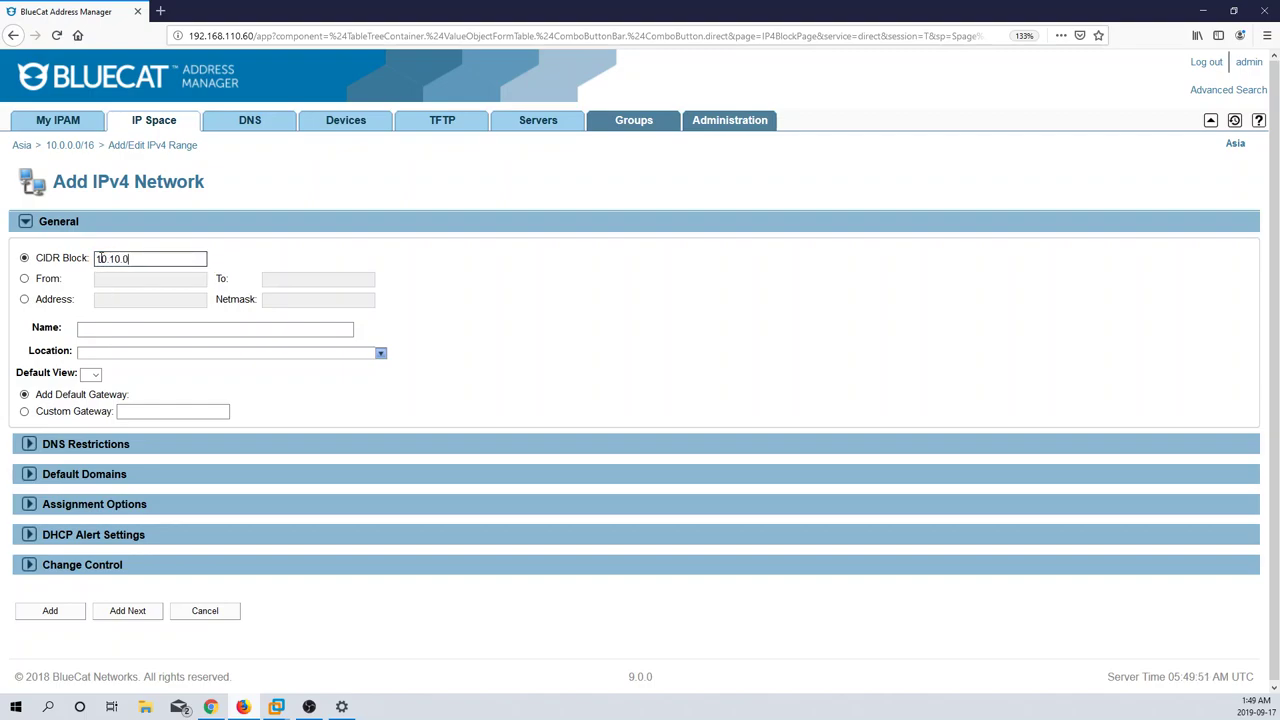
pyautogui.press('BackSpace')
pyautogui.write('10.0/24')
pyautogui.click(54, 616)
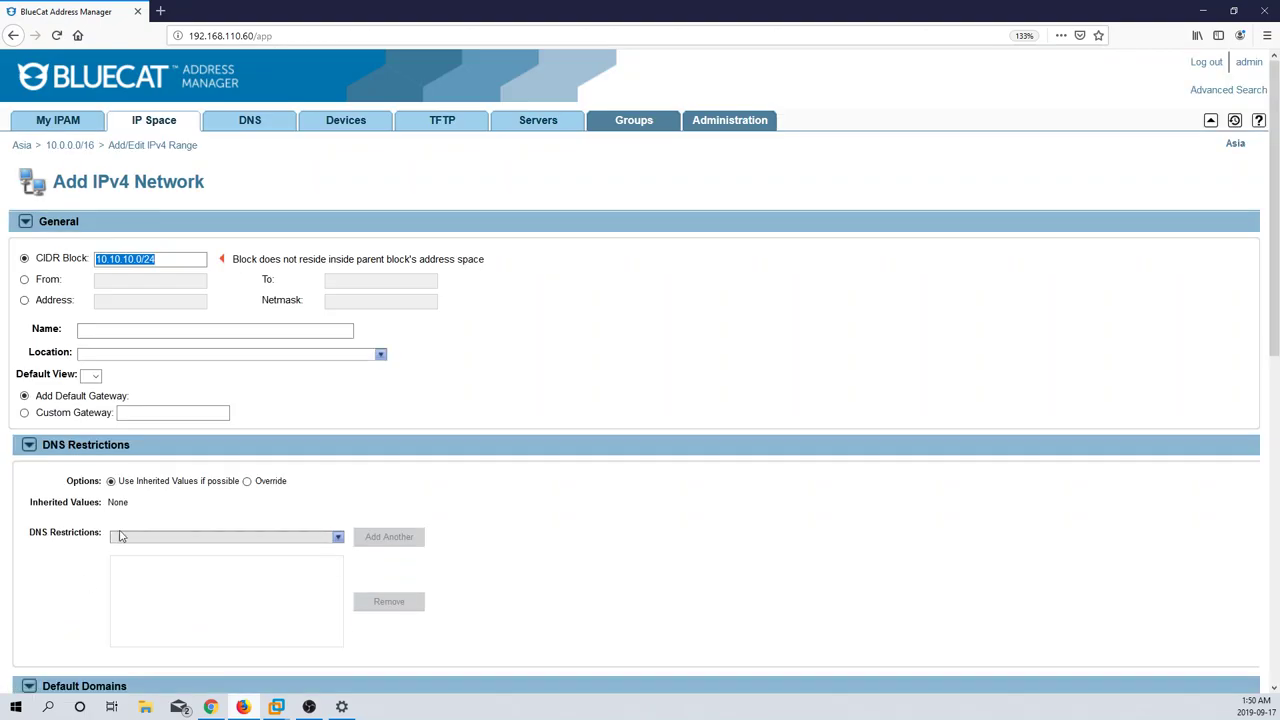
# Step: Correct the network CIDR to 10.0.0.0/24 and add it with the default settings
pyautogui.click(183, 258)
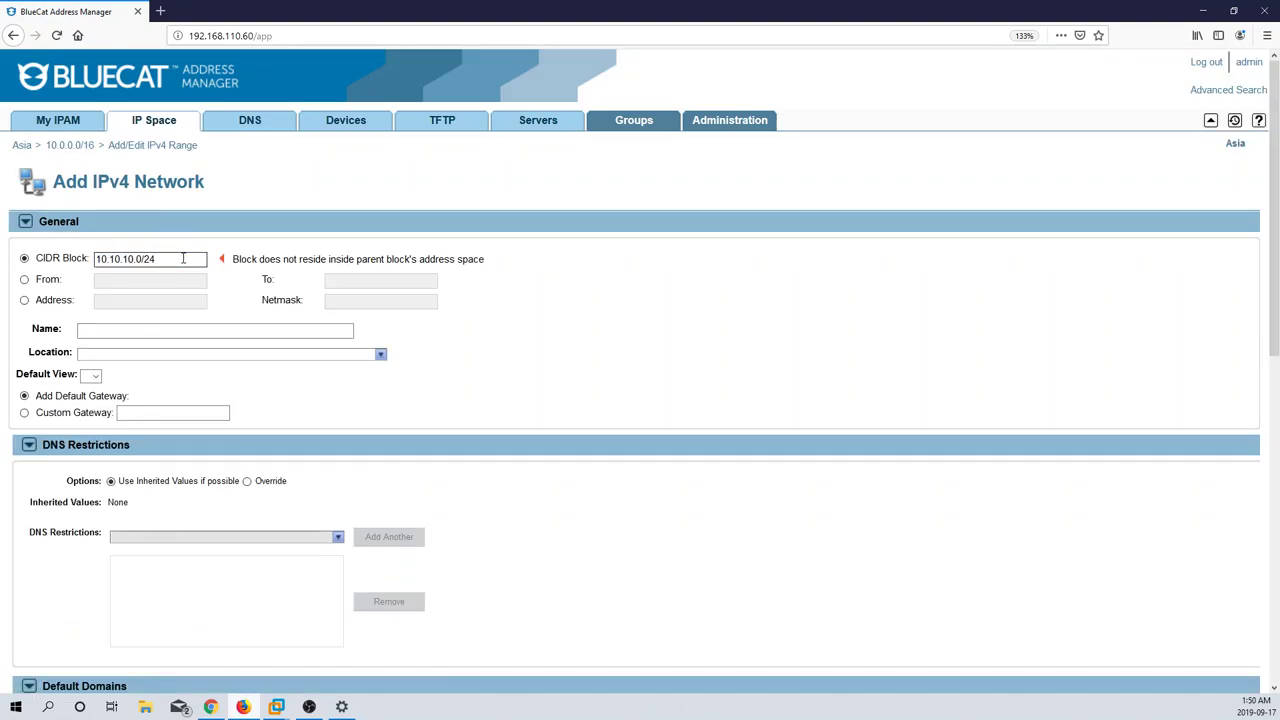
pyautogui.press('BackSpace')
pyautogui.press('BackSpace')
pyautogui.press('BackSpace')
pyautogui.press('BackSpace')
pyautogui.press('BackSpace')
pyautogui.press('BackSpace')
pyautogui.press('BackSpace')
pyautogui.press('BackSpace')
pyautogui.press('BackSpace')
pyautogui.press('BackSpace')
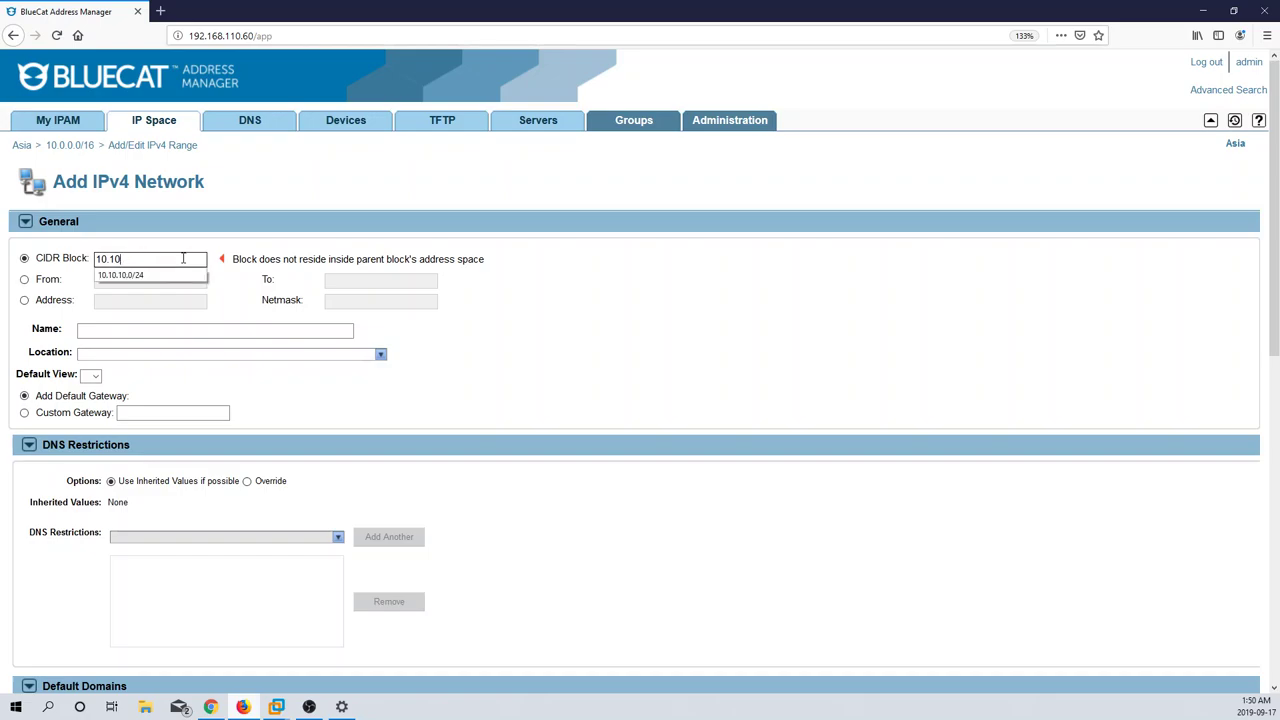
pyautogui.write('0.0.0/24')
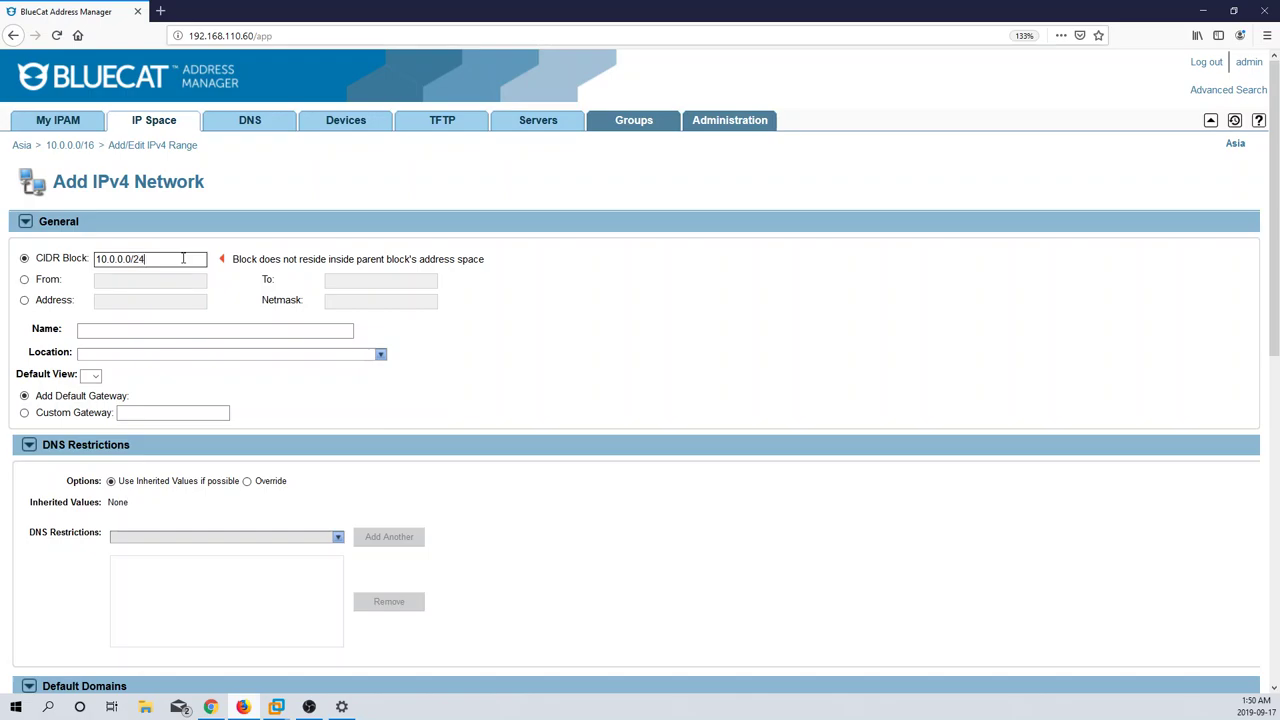
pyautogui.scroll(-4, 120, 431)
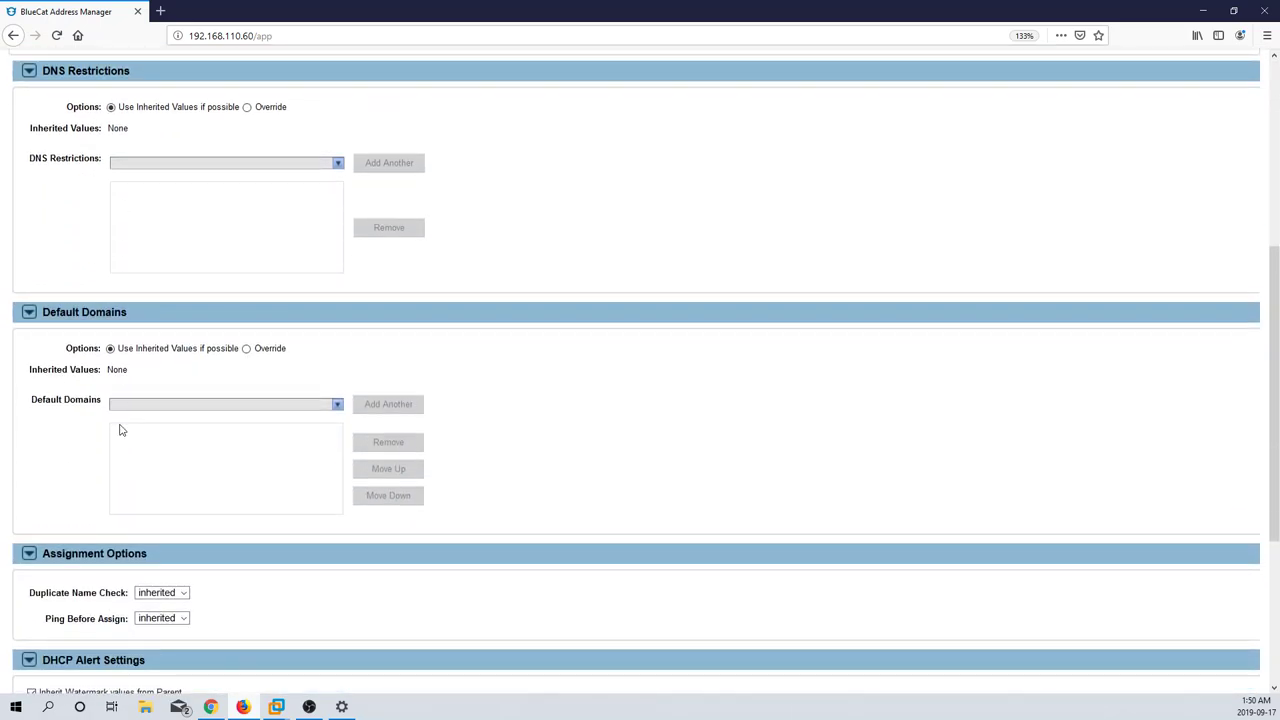
pyautogui.scroll(4, 120, 431)
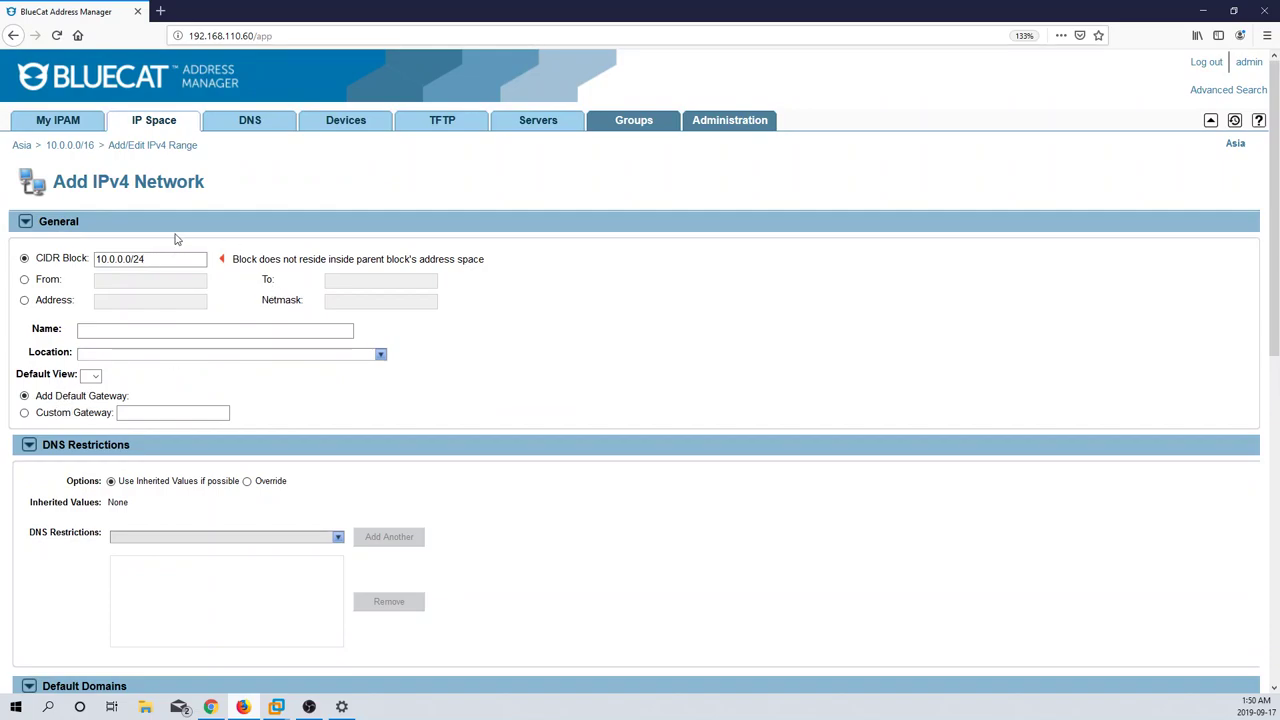
pyautogui.scroll(-1, 169, 360)
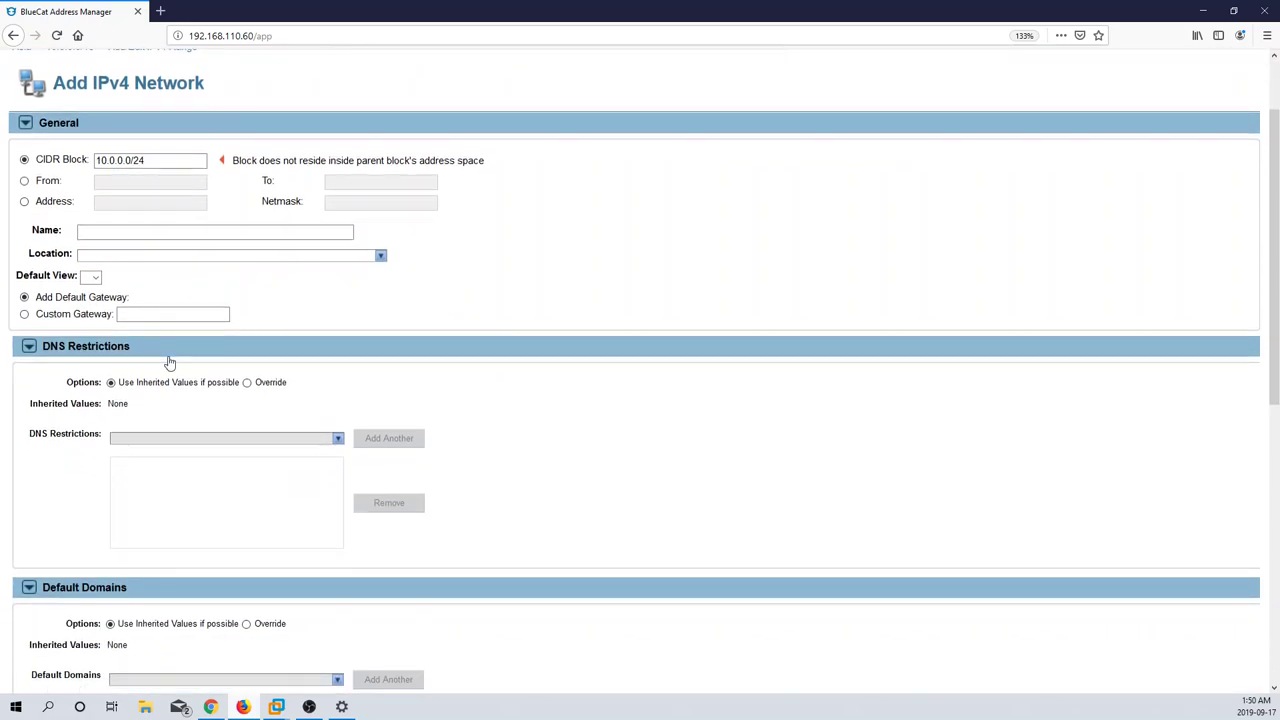
pyautogui.scroll(-2, 116, 474)
pyautogui.scroll(-1, 116, 474)
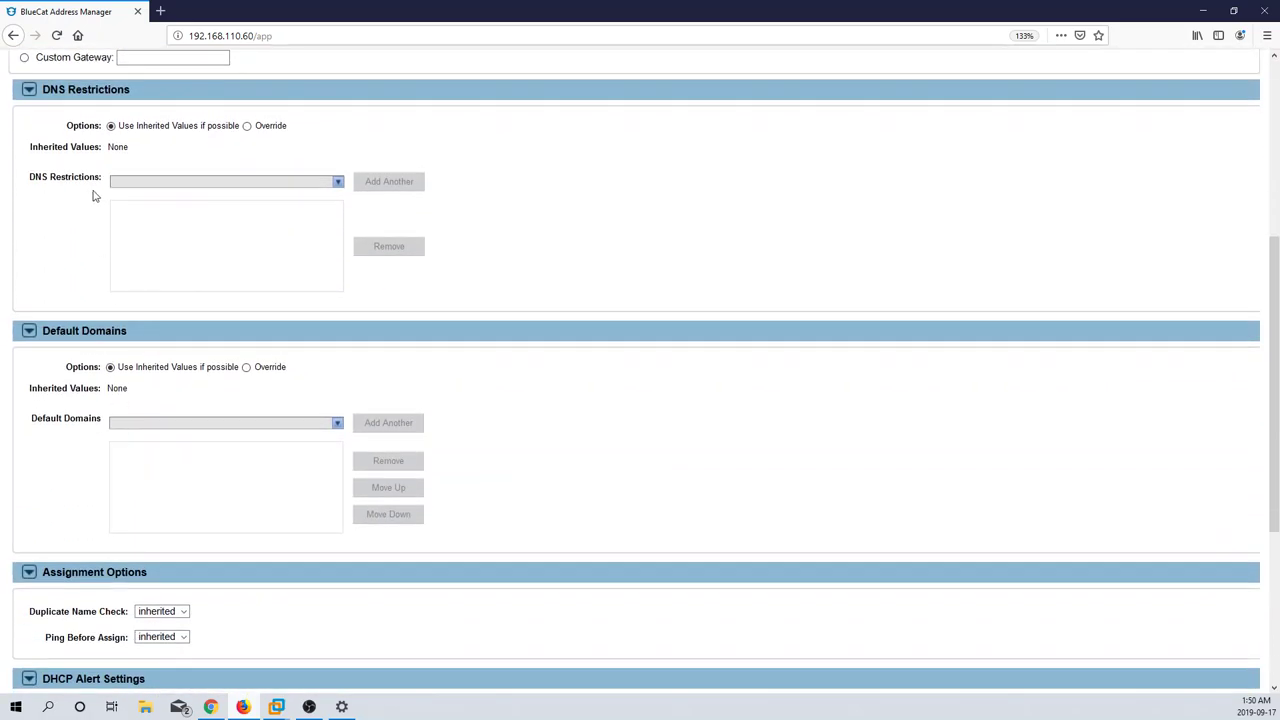
pyautogui.scroll(-3, 106, 391)
pyautogui.scroll(-1, 104, 397)
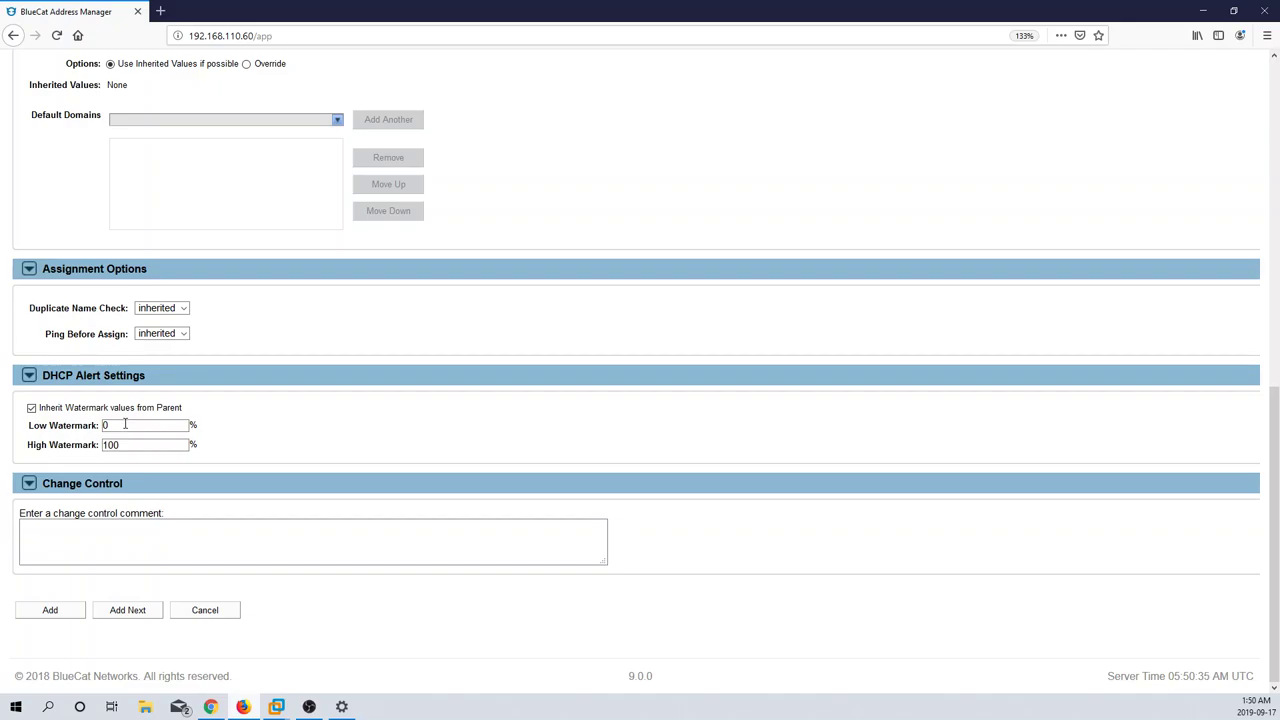
pyautogui.doubleClick(127, 445)
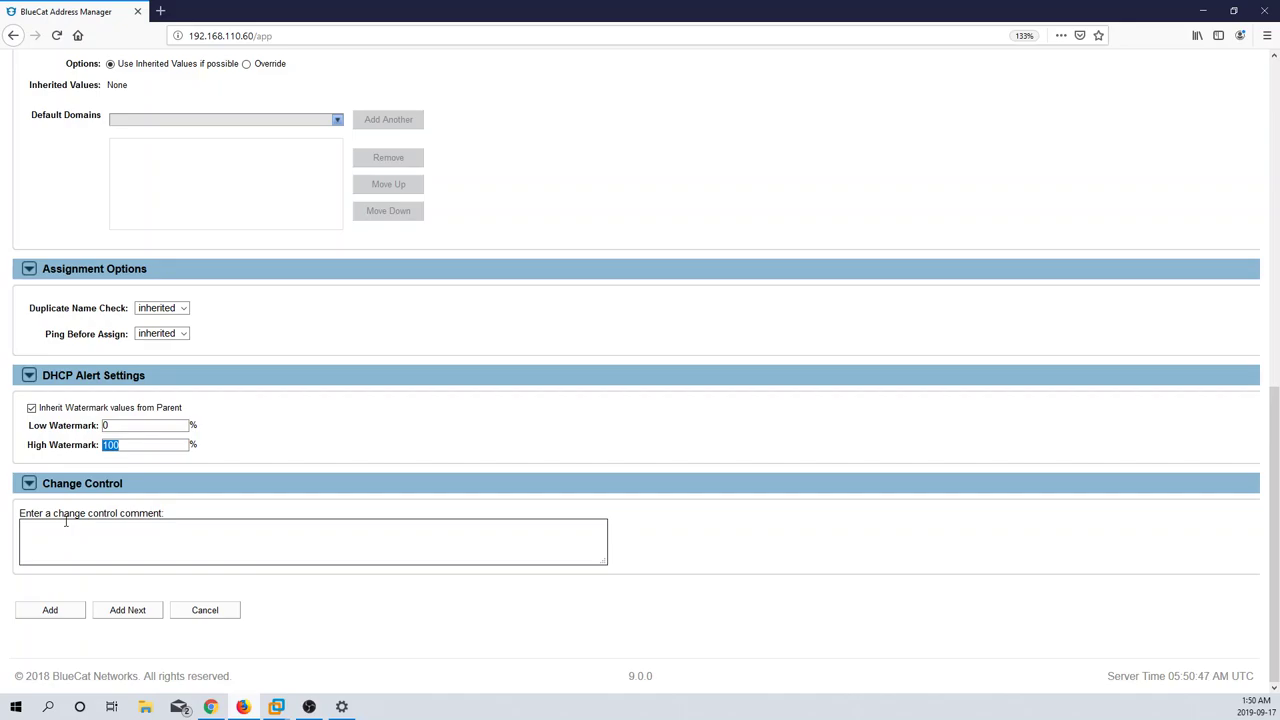
pyautogui.click(66, 612)
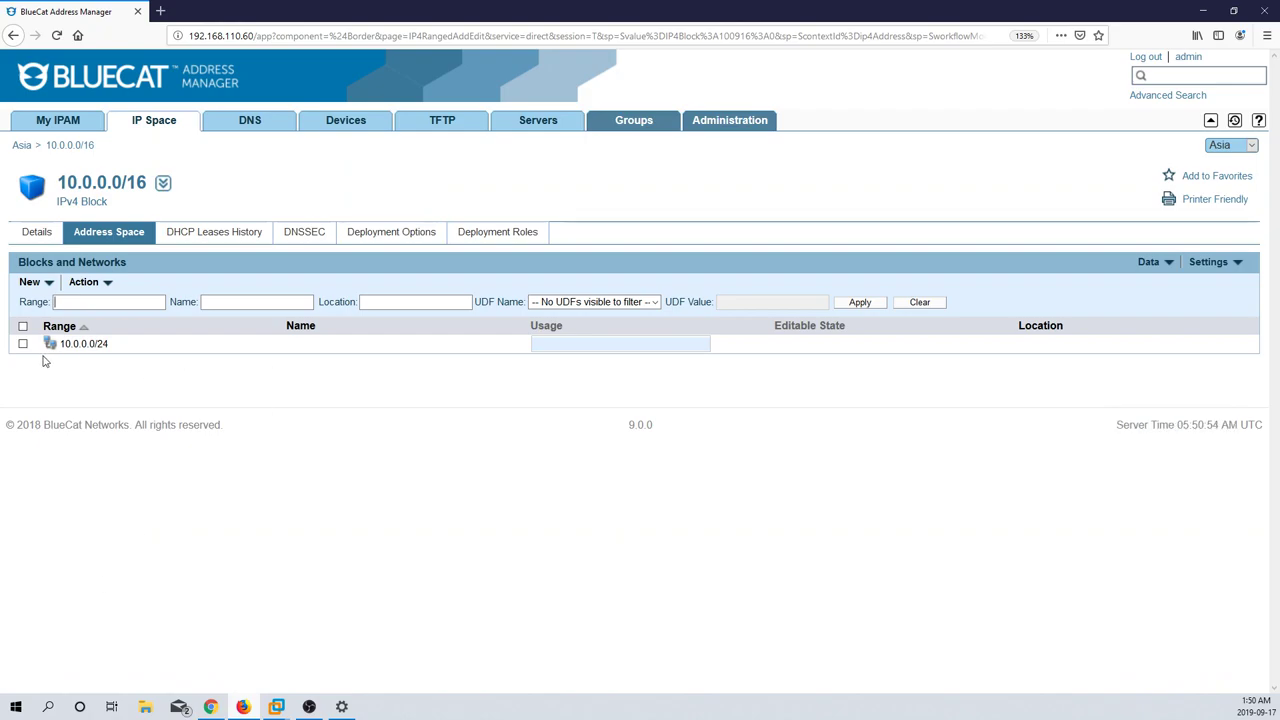
# Step: Check the block's DHCP Leases History, DNSSEC, Deployment Options and Deployment Roles tabs
pyautogui.moveTo(598, 345)
pyautogui.click(197, 236)
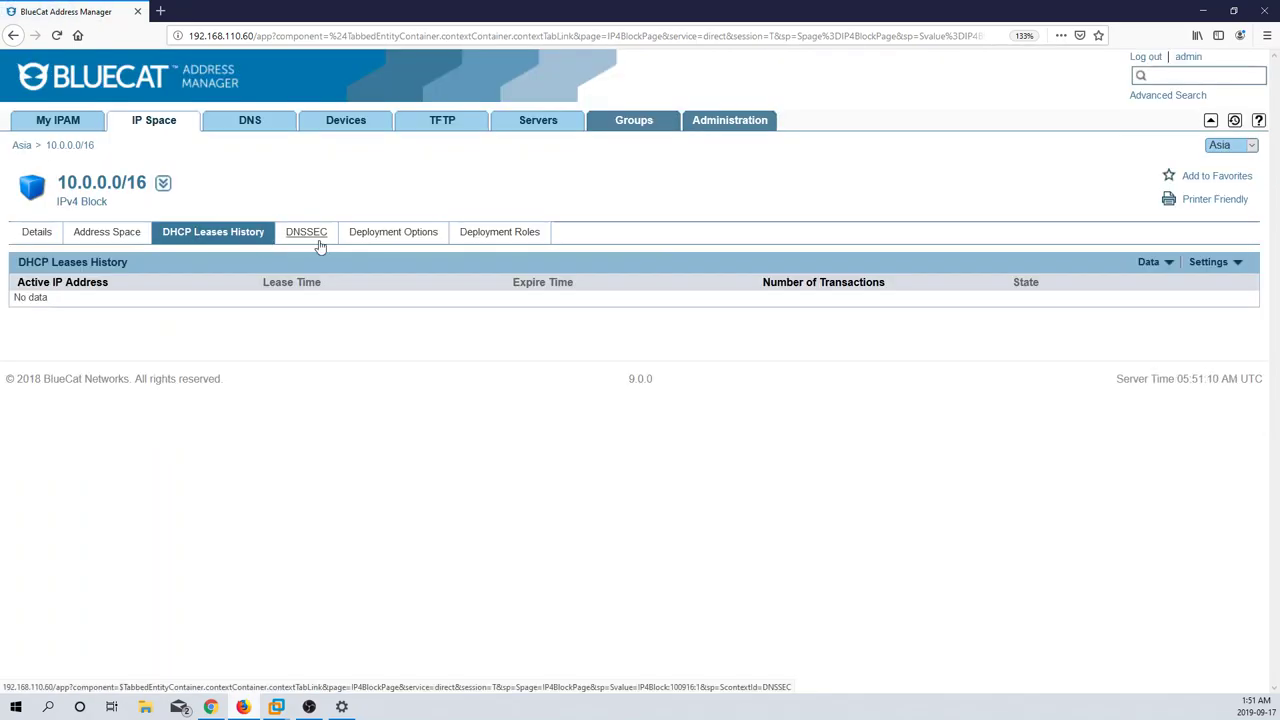
pyautogui.click(318, 243)
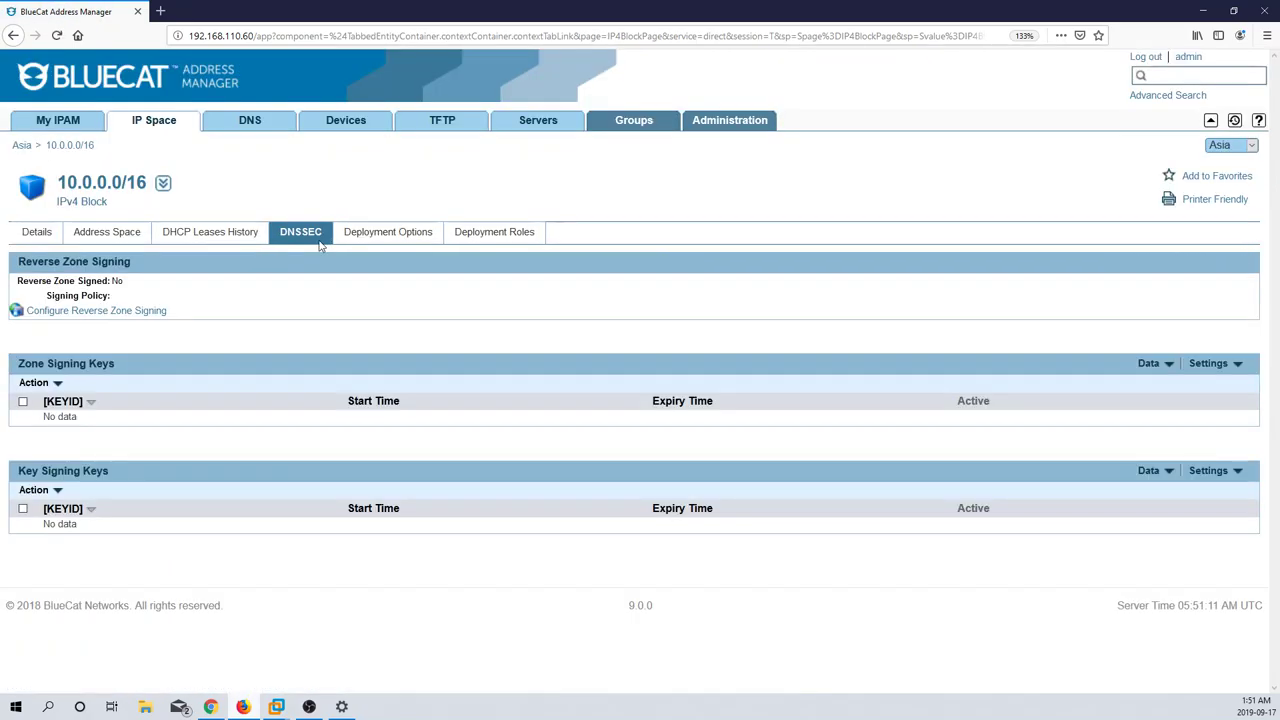
pyautogui.click(376, 242)
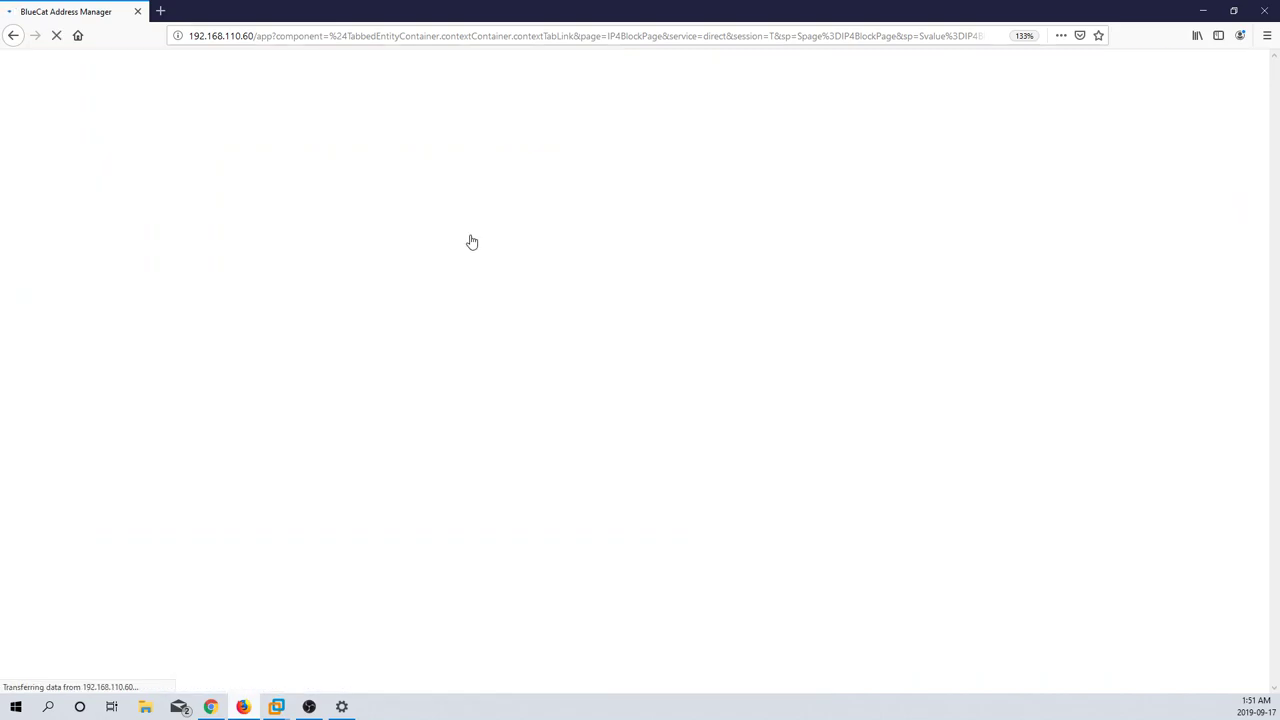
pyautogui.click(472, 240)
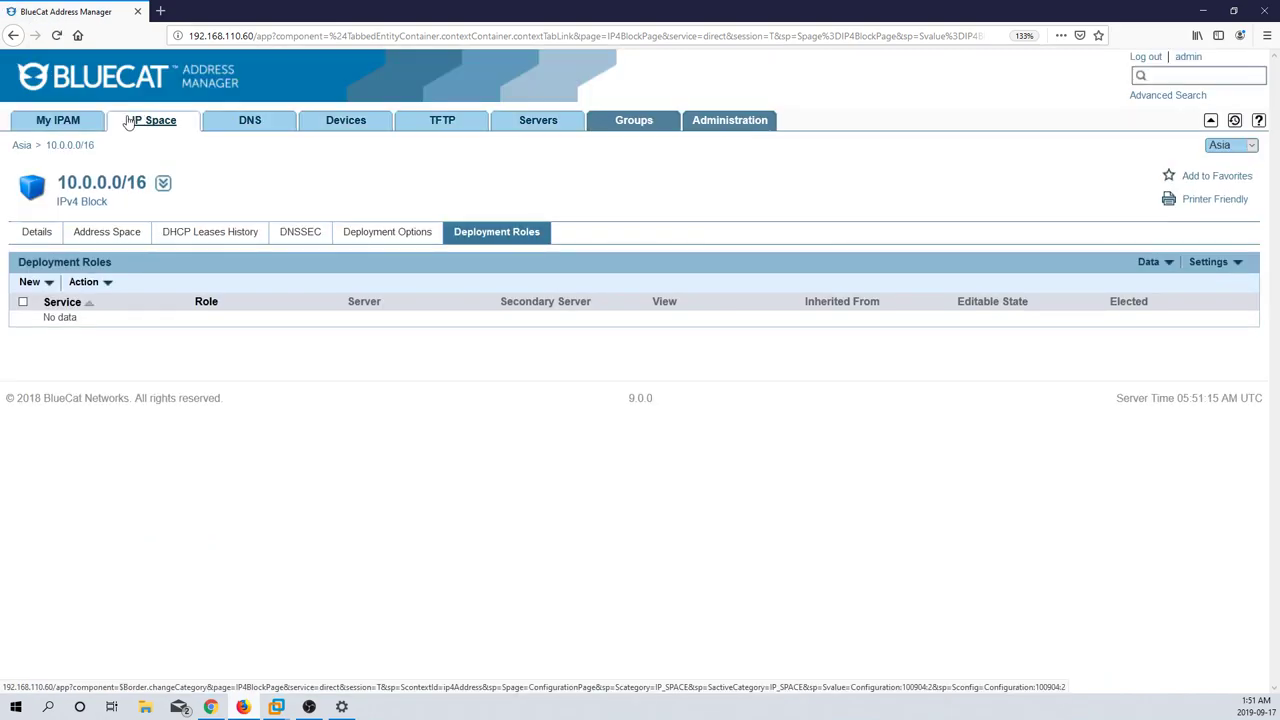
pyautogui.click(129, 121)
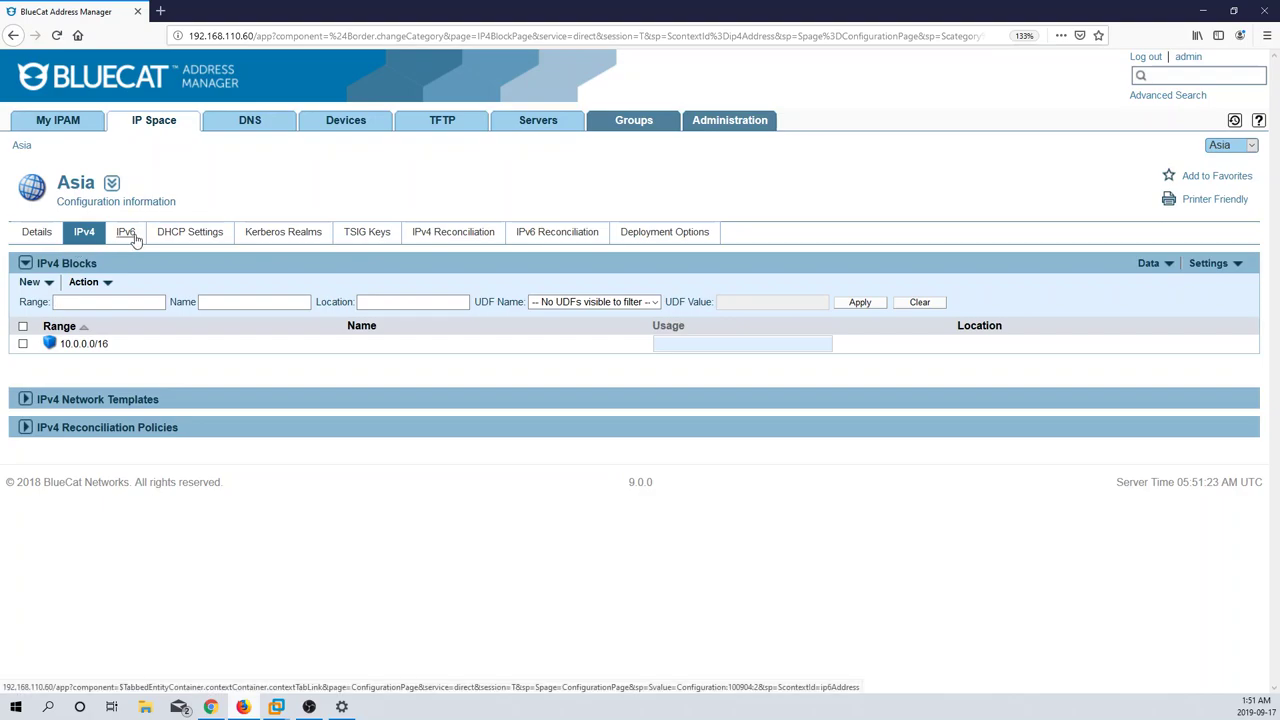
# Step: Browse Asia's DHCP Settings, TSIG Keys, IPv4 Reconciliation and Deployment Options, then go to DNS views
pyautogui.click(188, 233)
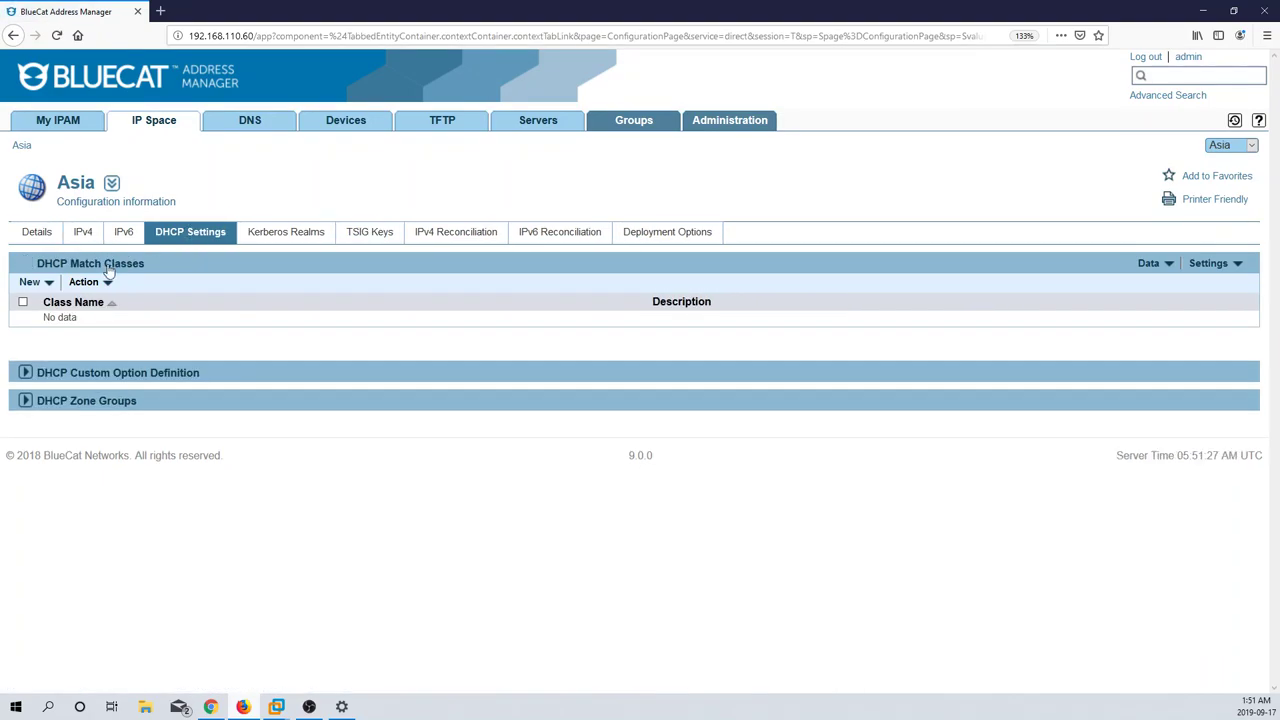
pyautogui.click(45, 290)
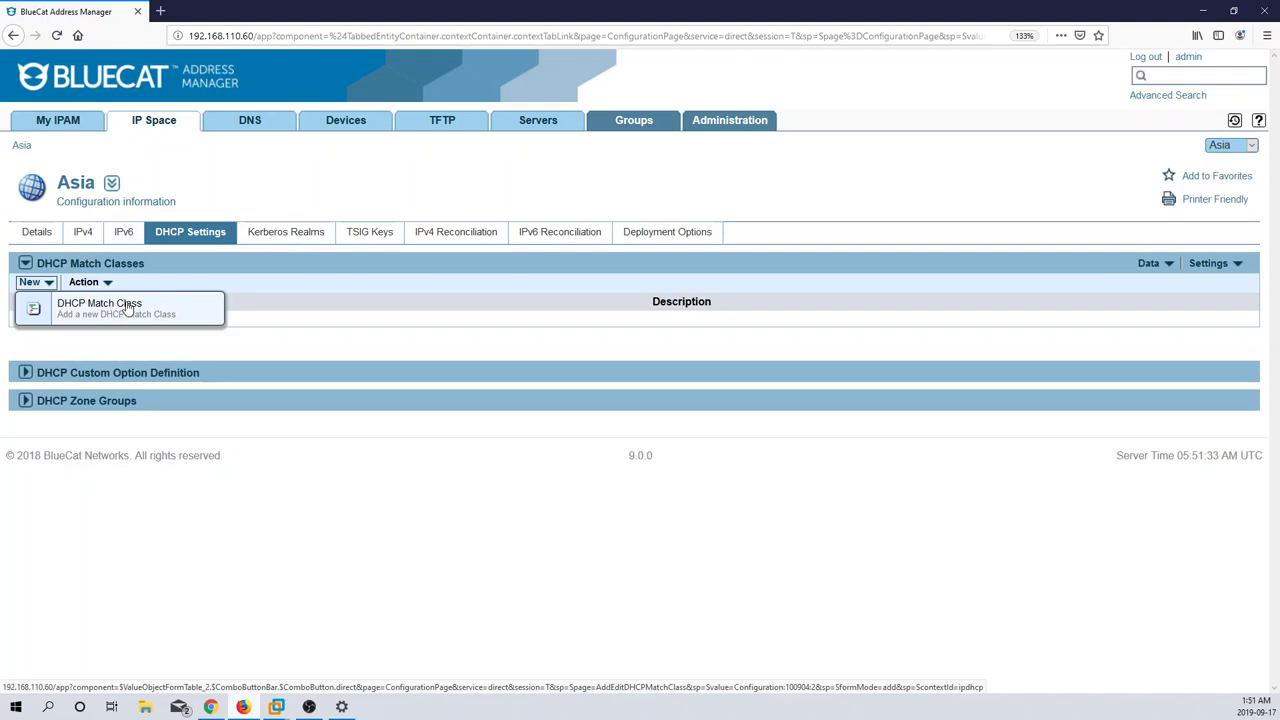
pyautogui.click(234, 289)
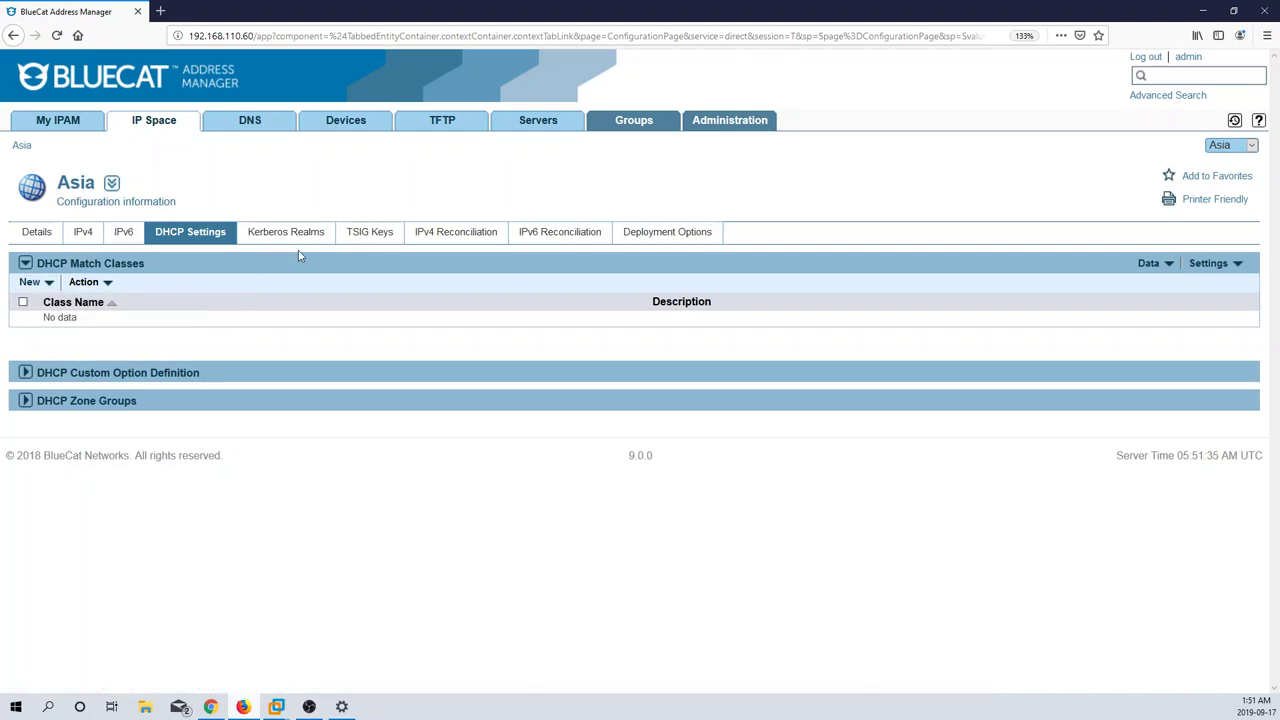
pyautogui.click(399, 232)
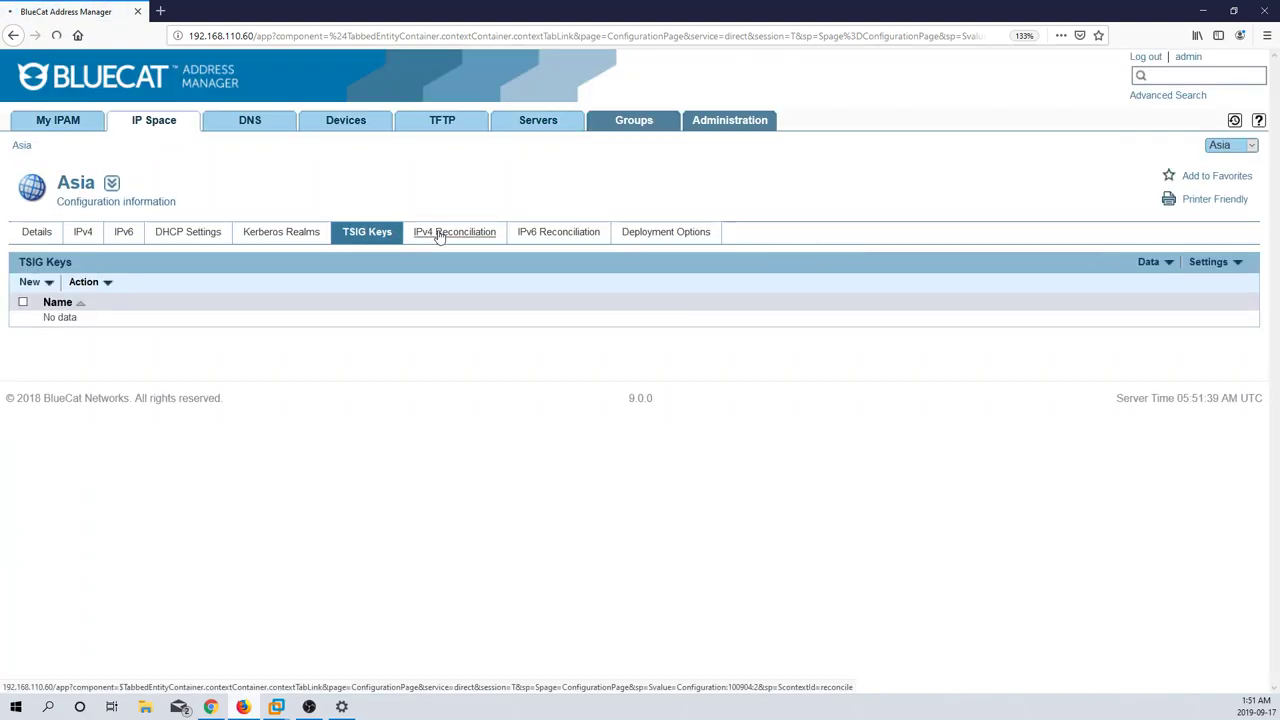
pyautogui.click(437, 232)
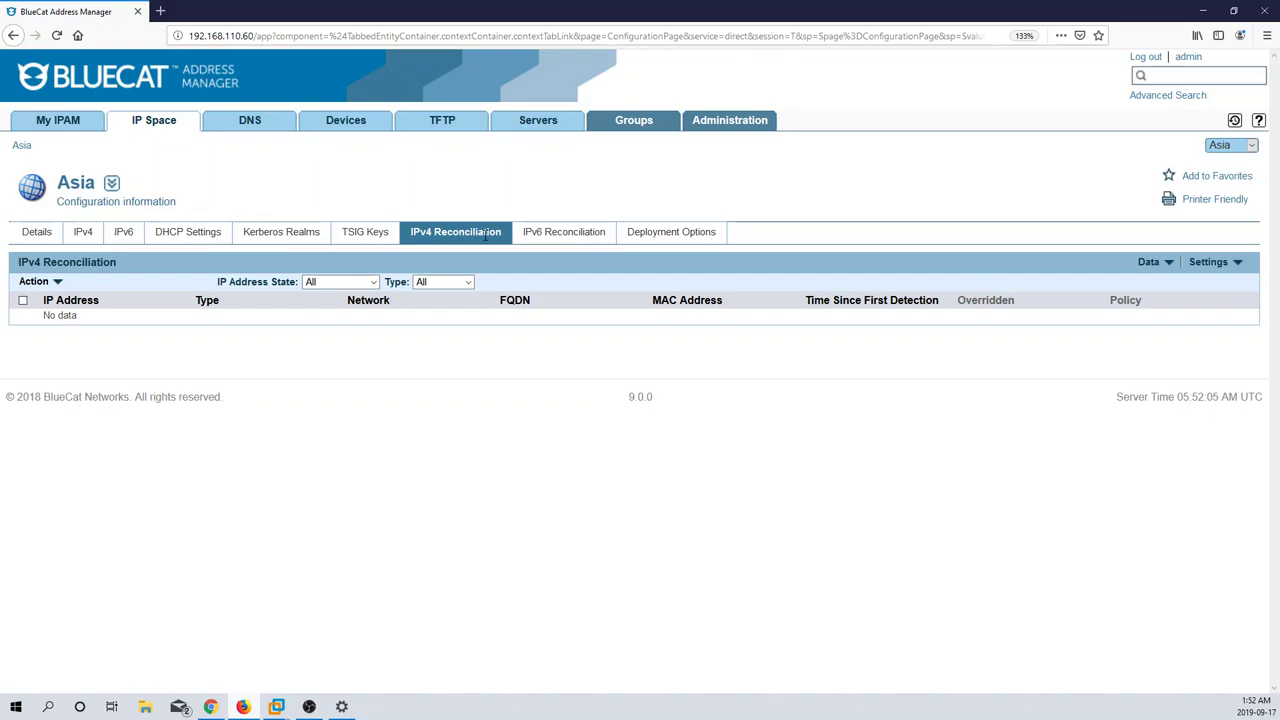
pyautogui.click(684, 246)
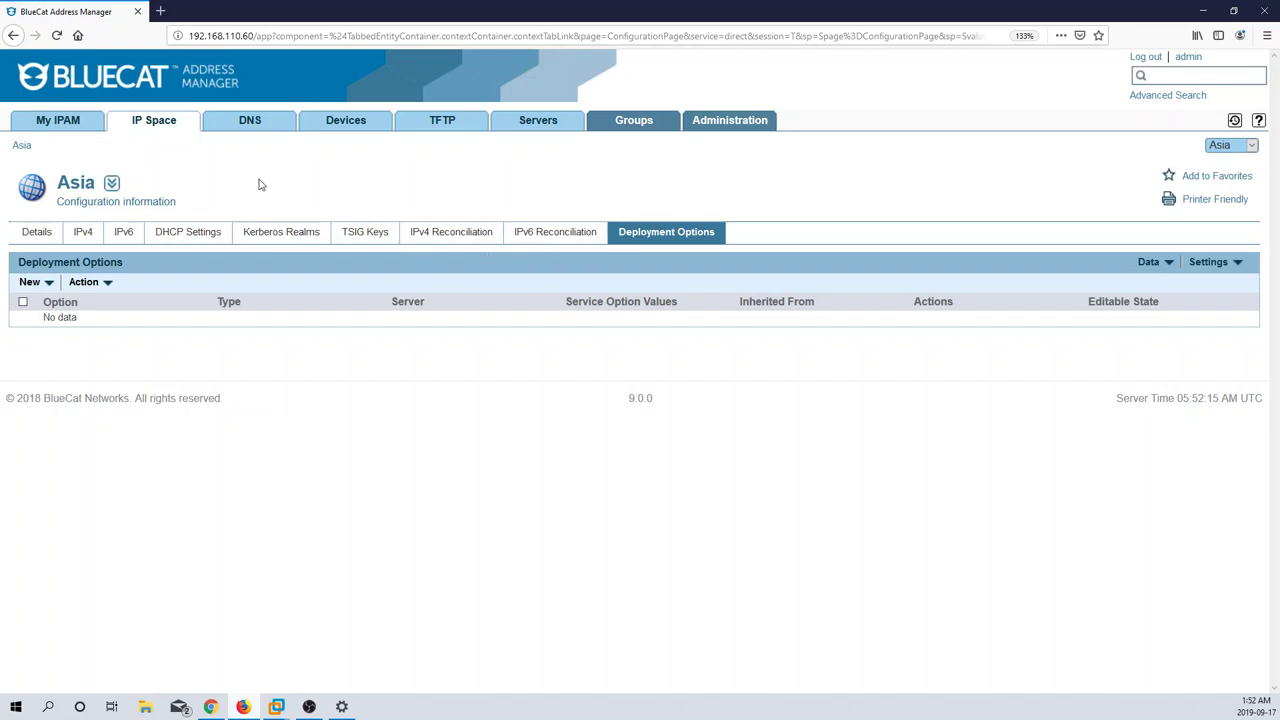
pyautogui.click(229, 122)
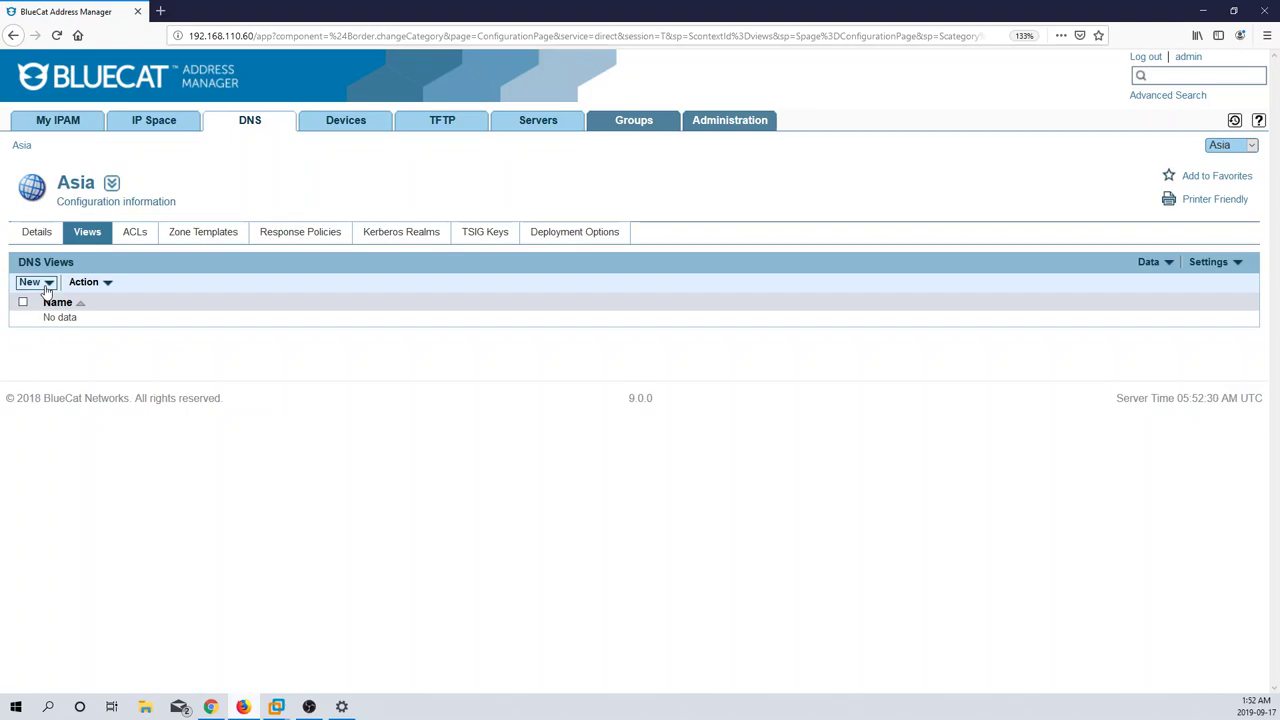
# Step: Add a DNS view named Internal to the Asia configuration and open it
pyautogui.click(46, 289)
pyautogui.click(84, 314)
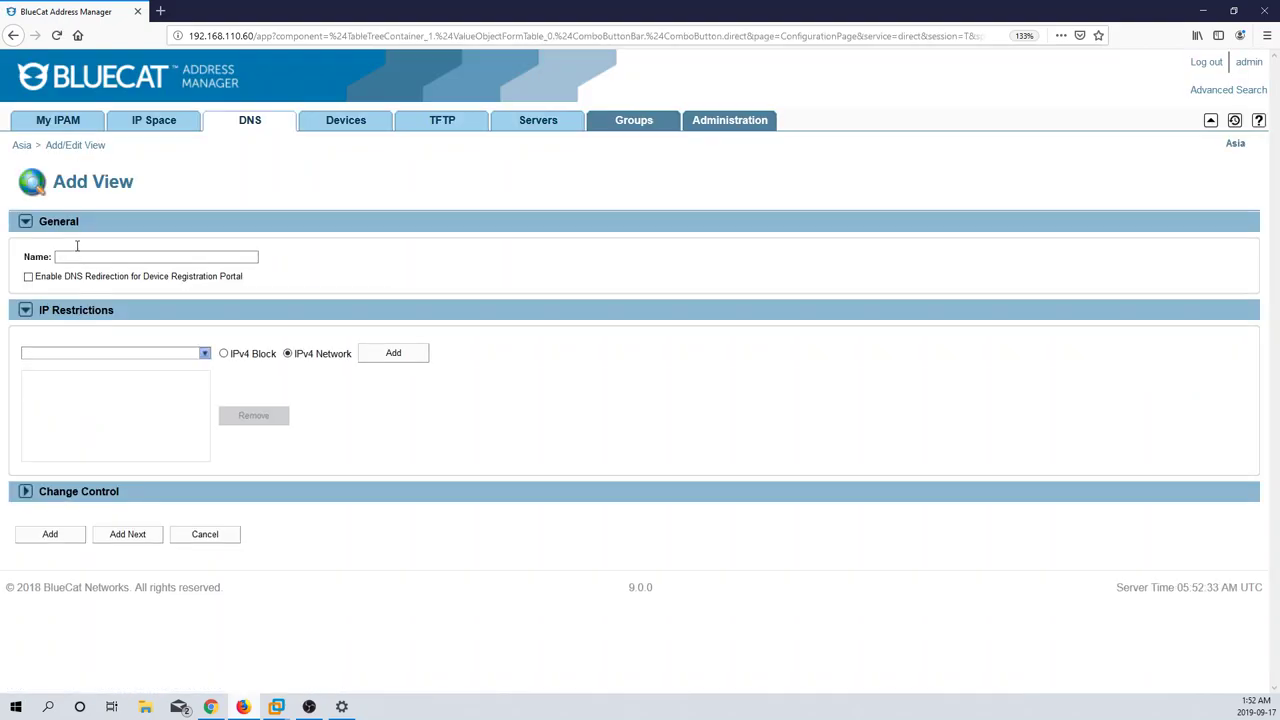
pyautogui.click(78, 260)
pyautogui.write('Internal')
pyautogui.click(57, 536)
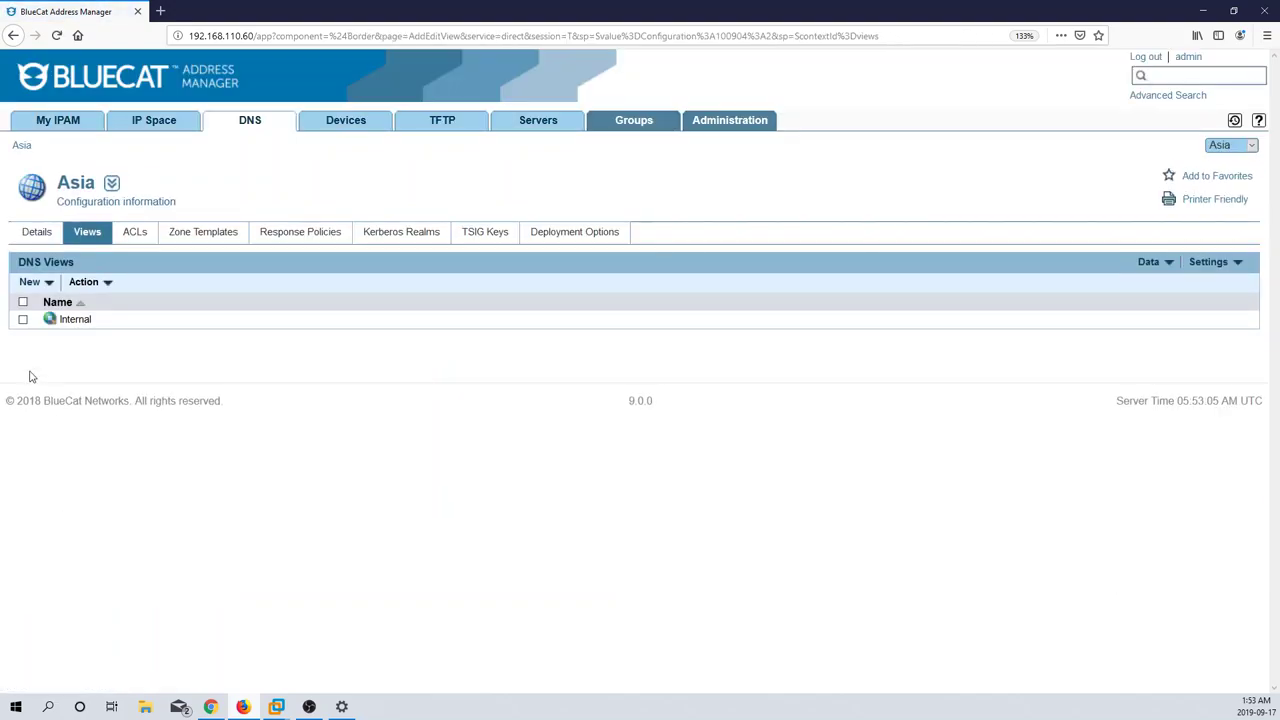
pyautogui.click(75, 320)
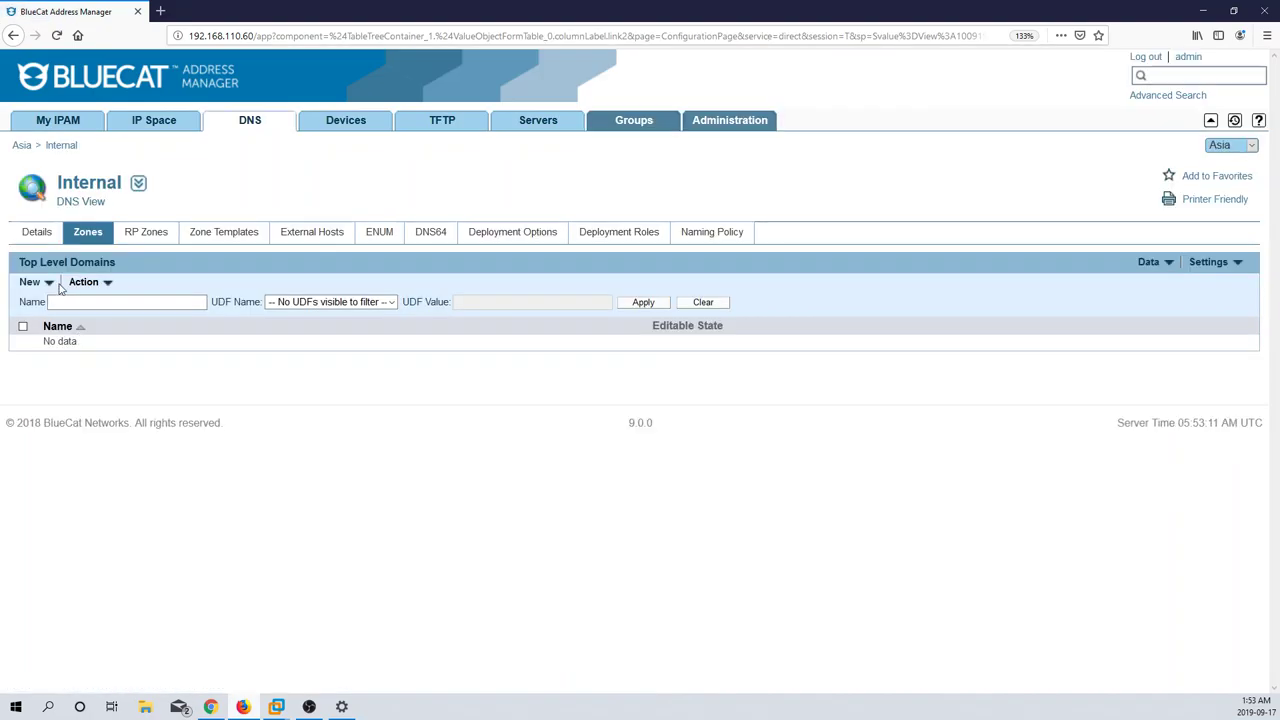
# Step: Create the zone subzone.example.com in the Internal view with Deployable checked
pyautogui.click(47, 283)
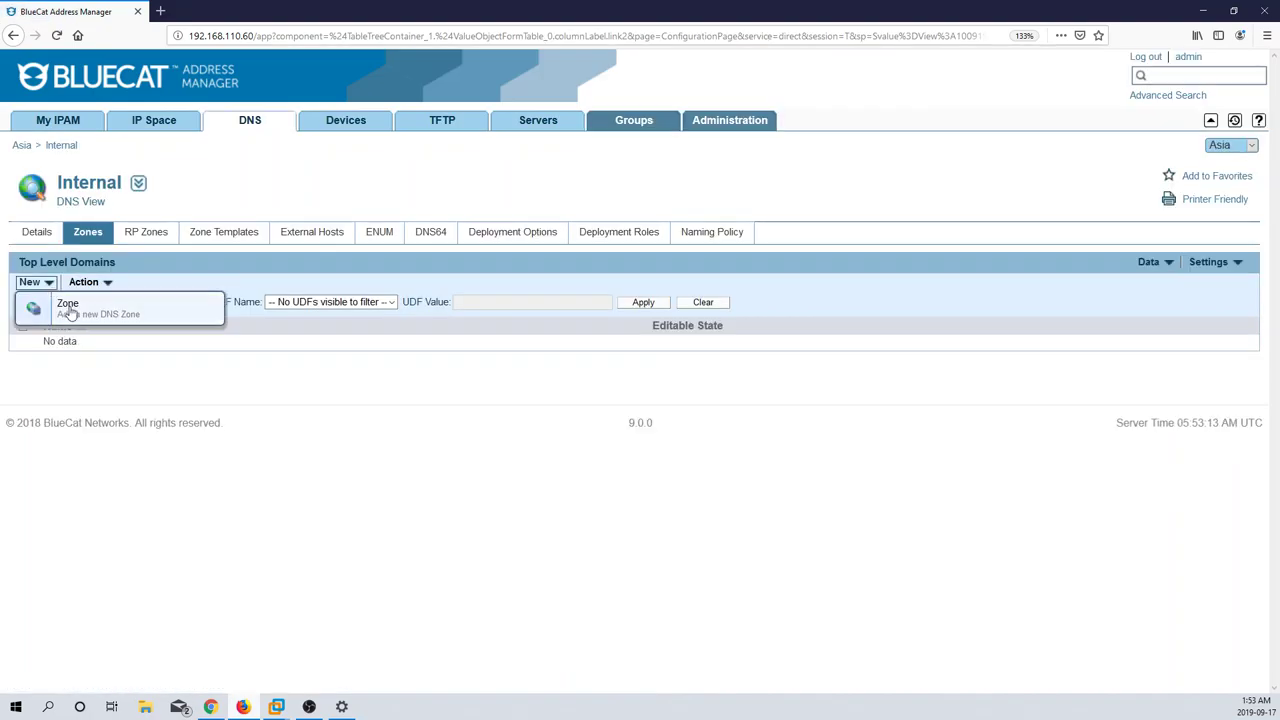
pyautogui.click(70, 314)
pyautogui.click(128, 258)
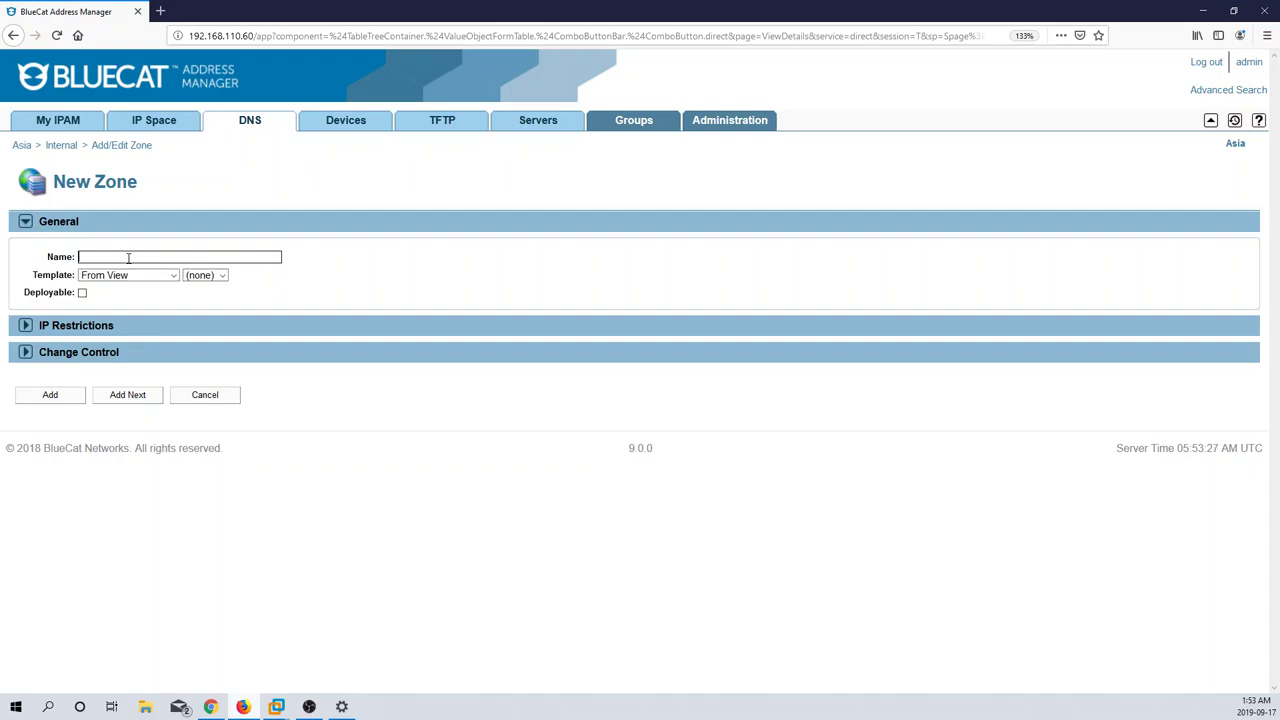
pyautogui.write('subzone.example.com')
pyautogui.click(82, 293)
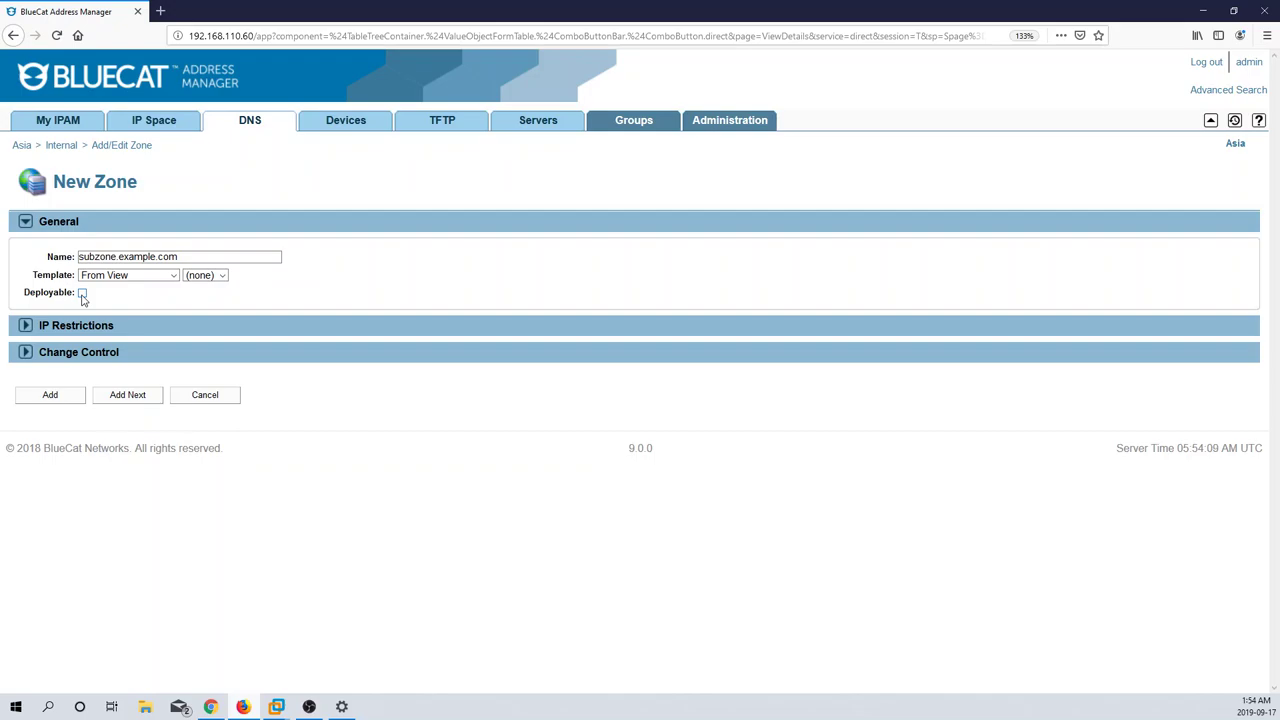
pyautogui.click(82, 295)
pyautogui.click(82, 293)
pyautogui.click(83, 293)
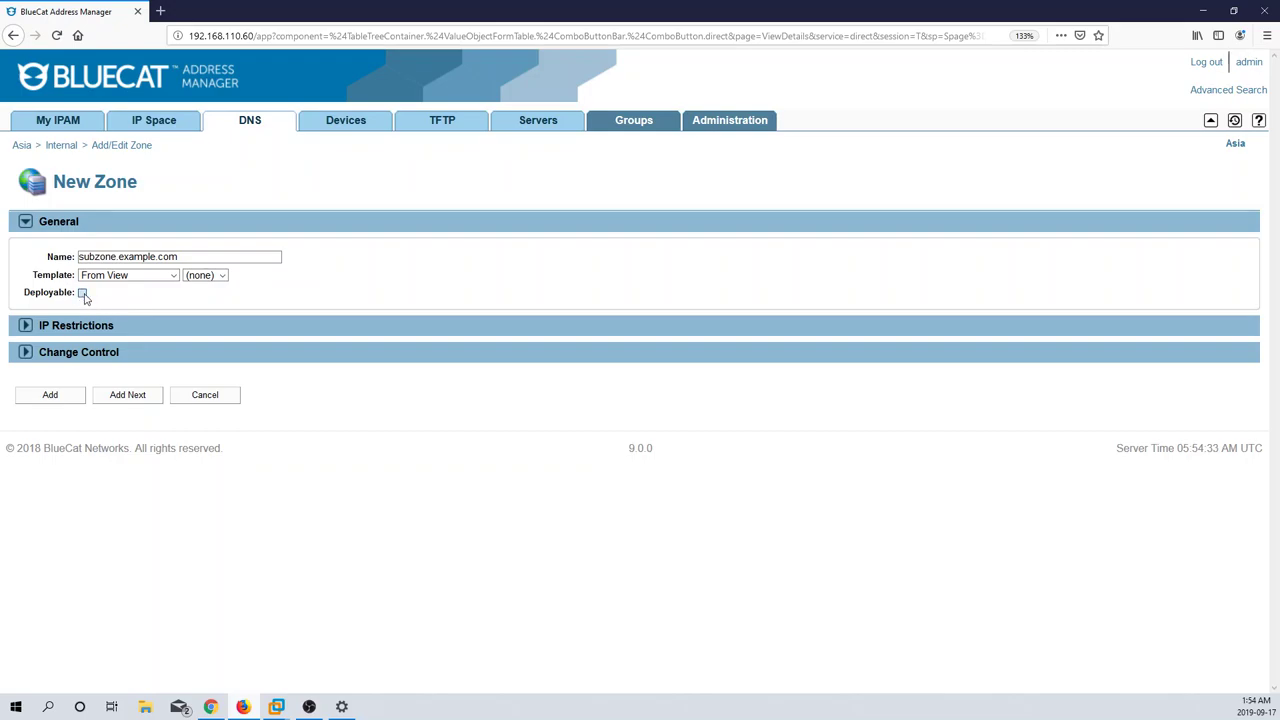
pyautogui.click(53, 398)
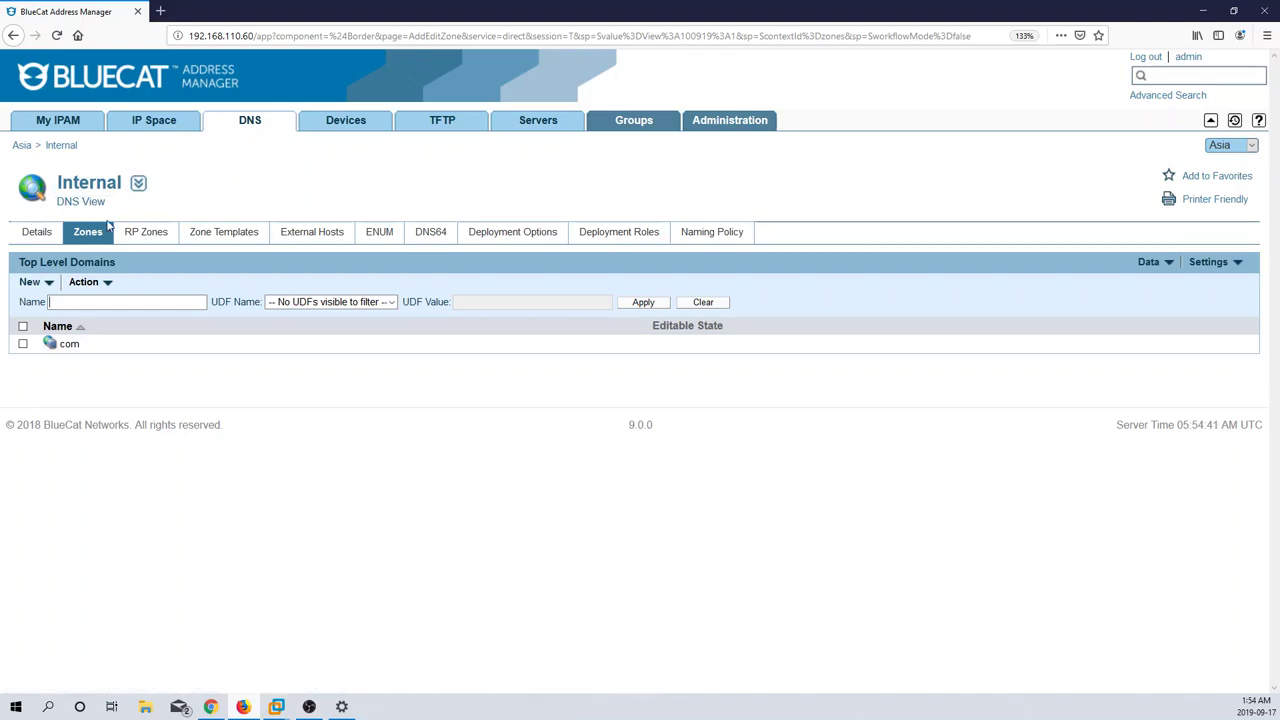
# Step: Navigate com, then example.com's Sub Zones, into subzone.example.com and list addable record types
pyautogui.click(76, 350)
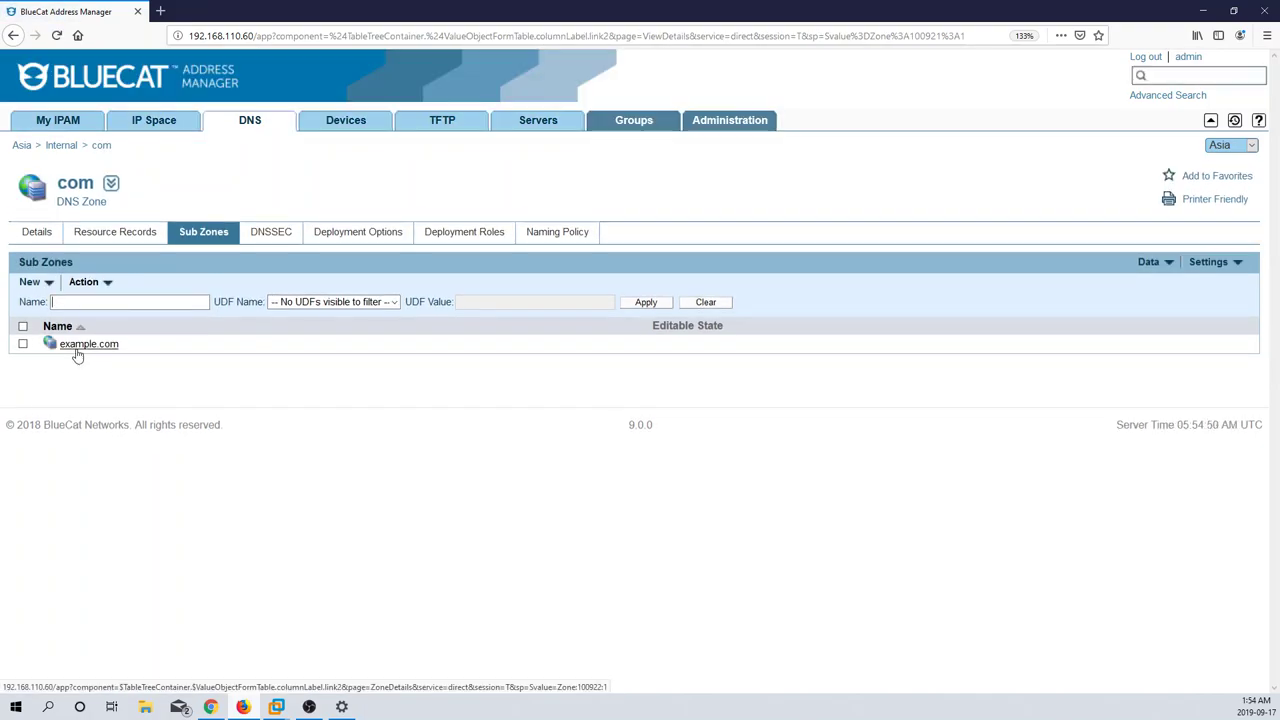
pyautogui.click(92, 348)
pyautogui.click(207, 232)
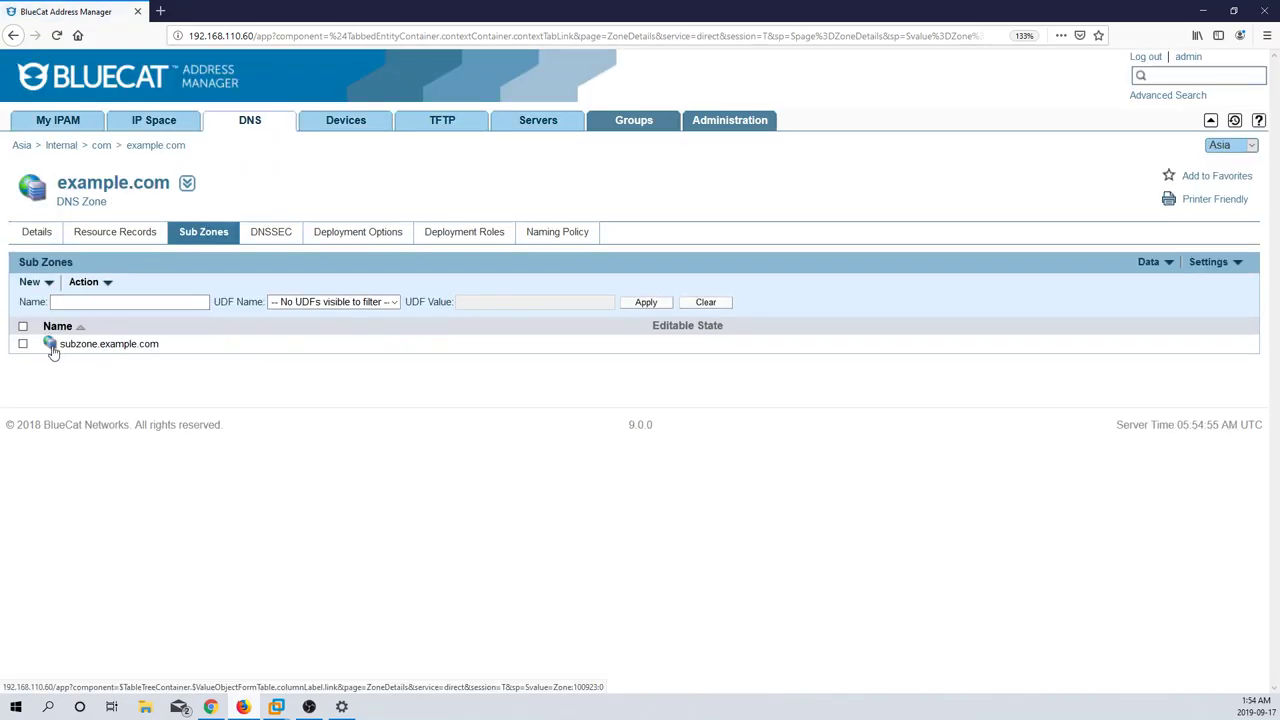
pyautogui.click(113, 344)
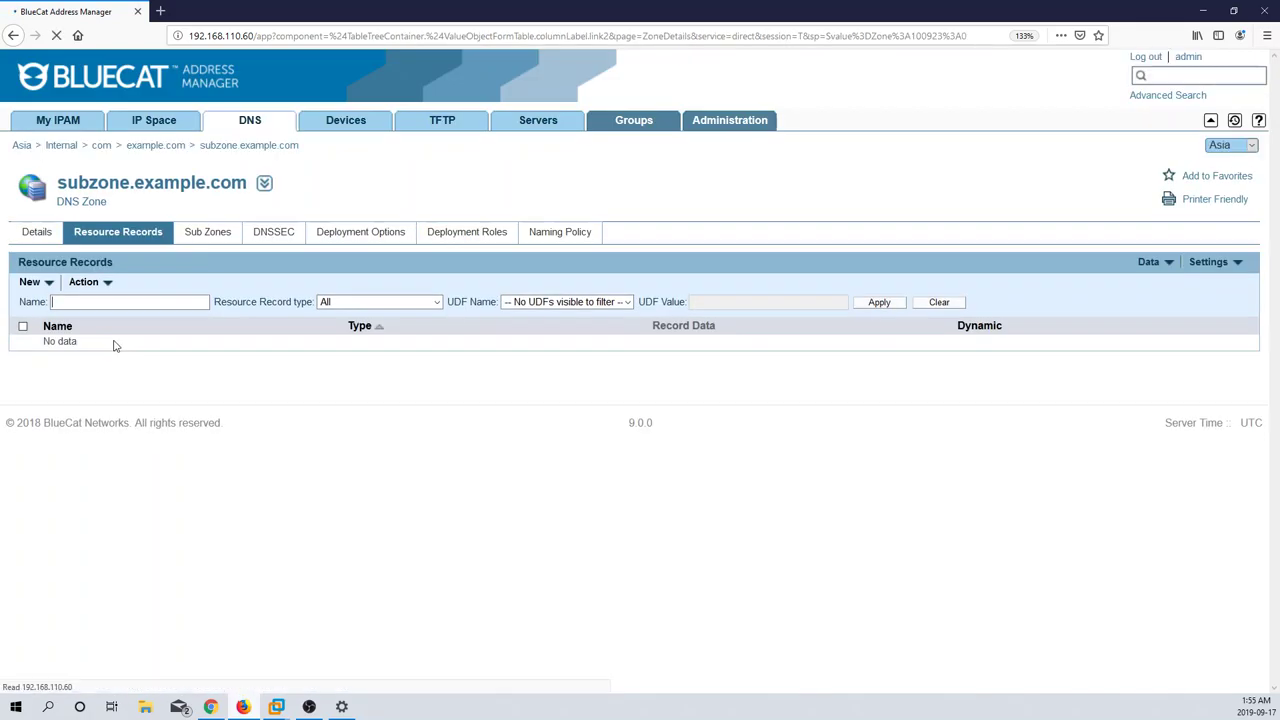
pyautogui.click(49, 284)
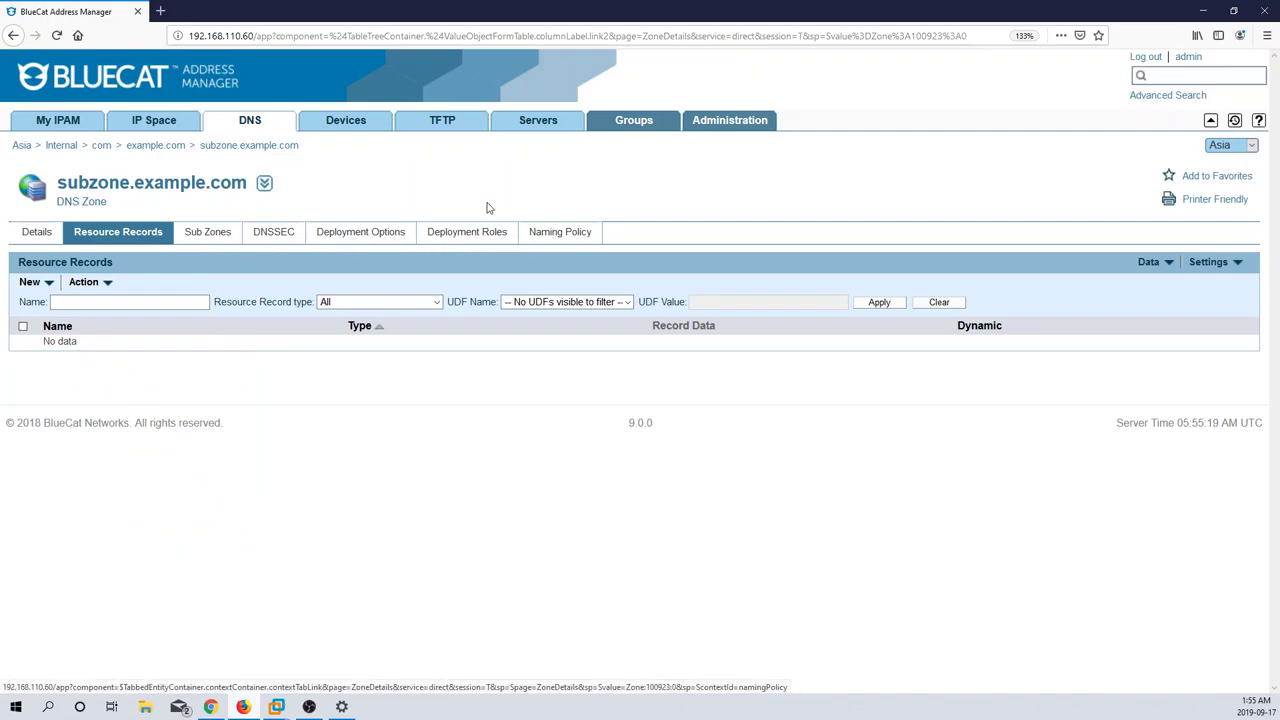
pyautogui.click(339, 136)
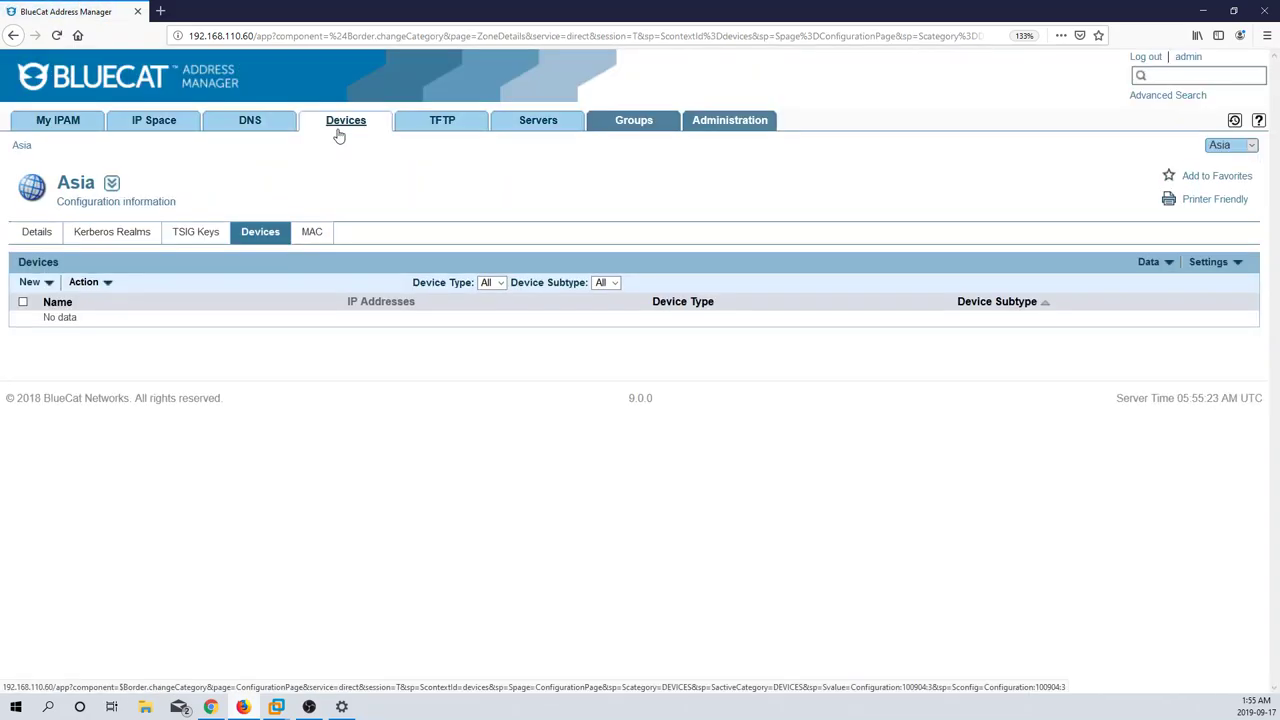
# Step: Look through the Asia configuration's add-device options, Kerberos realms, TSIG keys, devices and MAC addresses, ending on TFTP groups
pyautogui.click(45, 284)
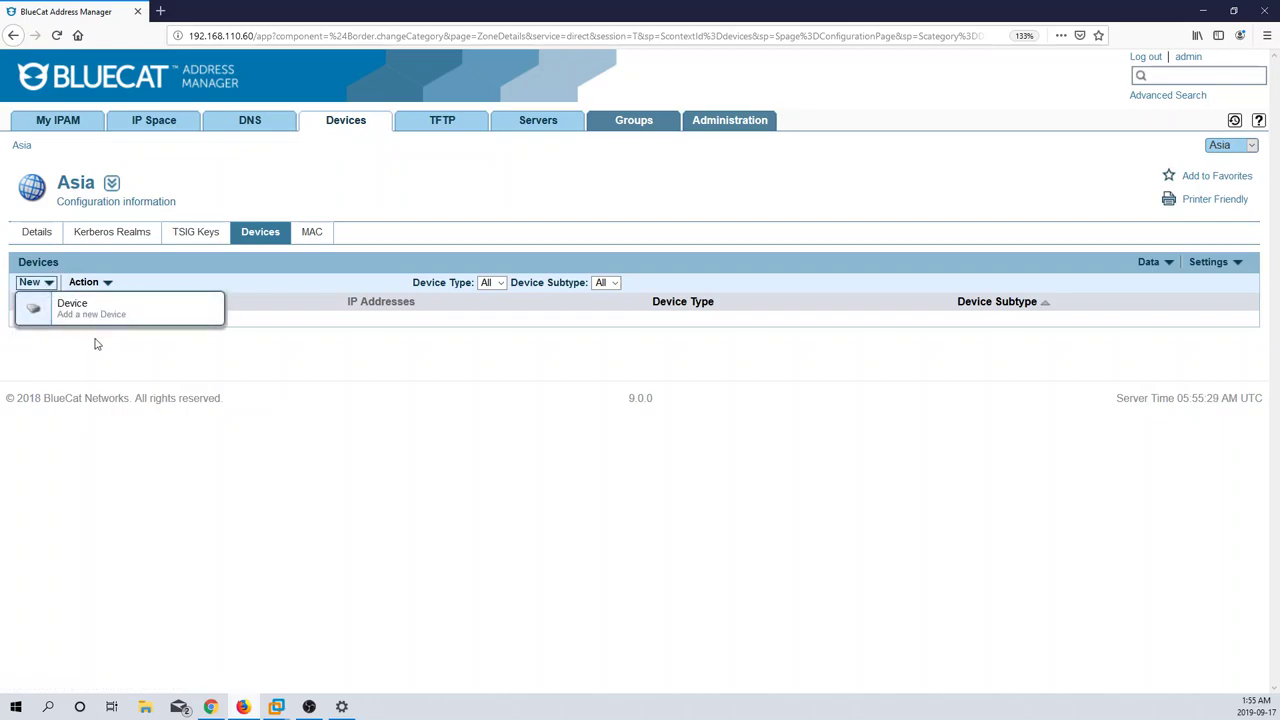
pyautogui.click(113, 249)
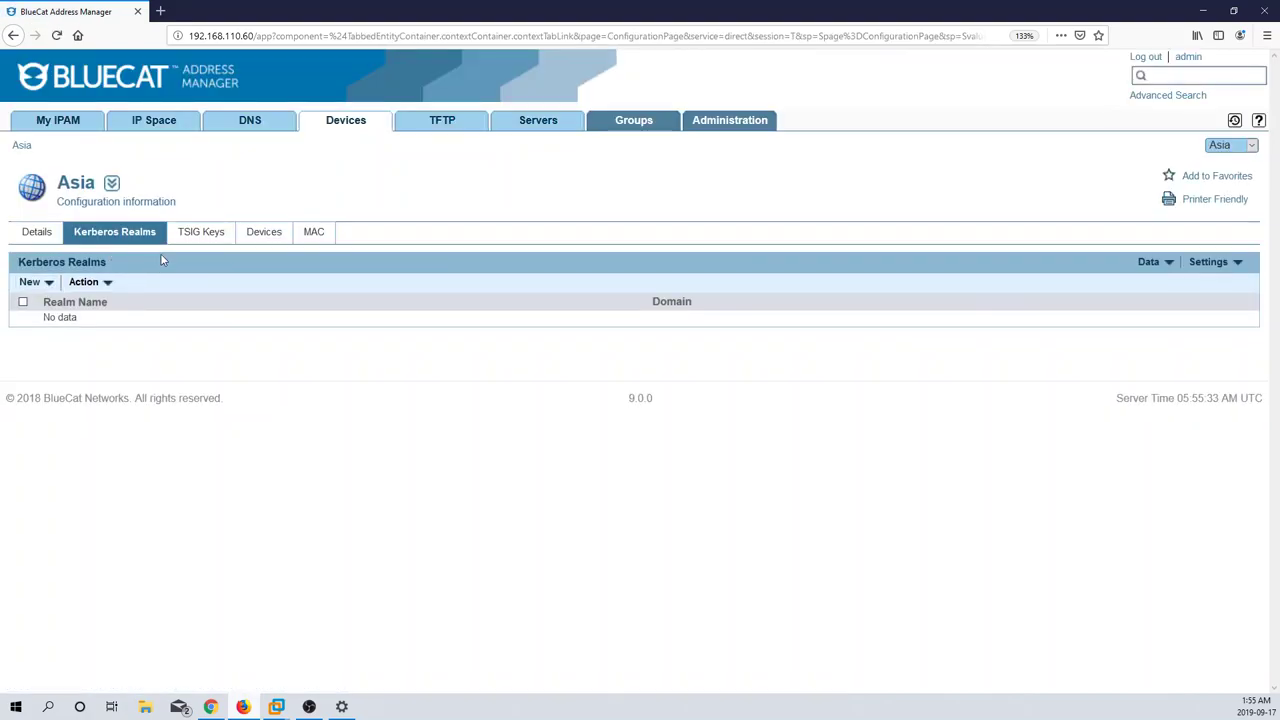
pyautogui.click(207, 232)
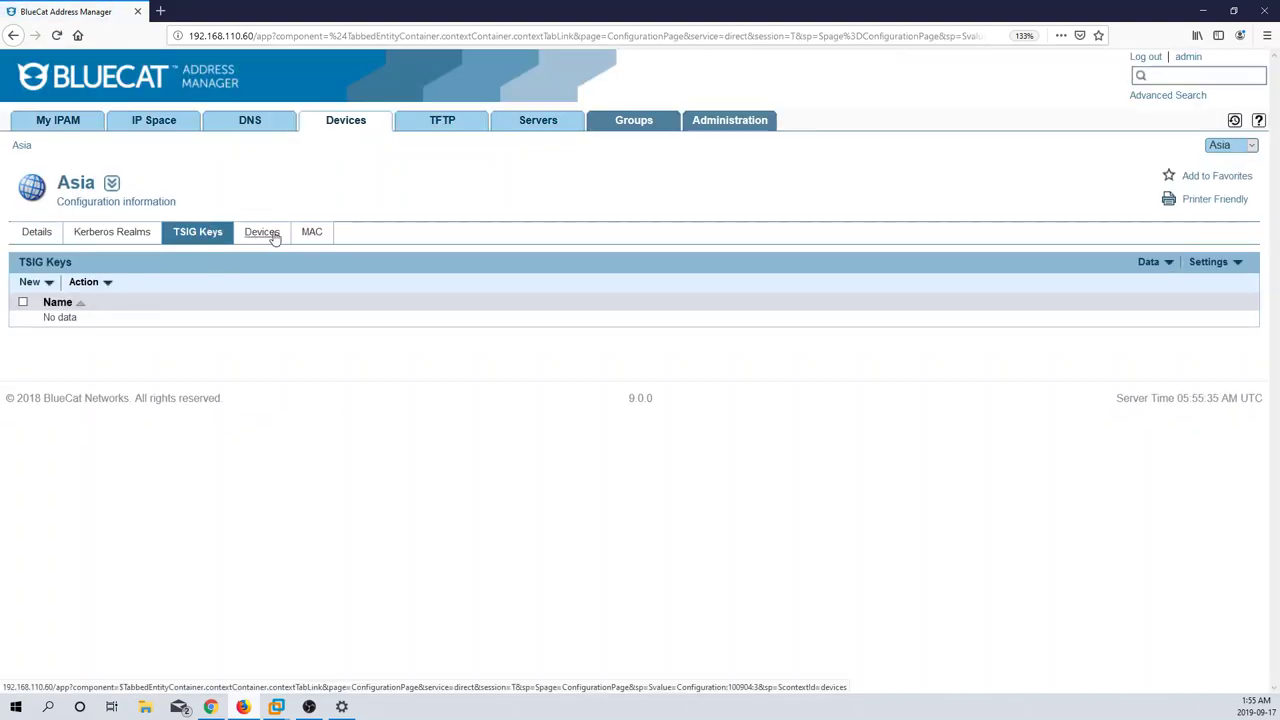
pyautogui.click(273, 236)
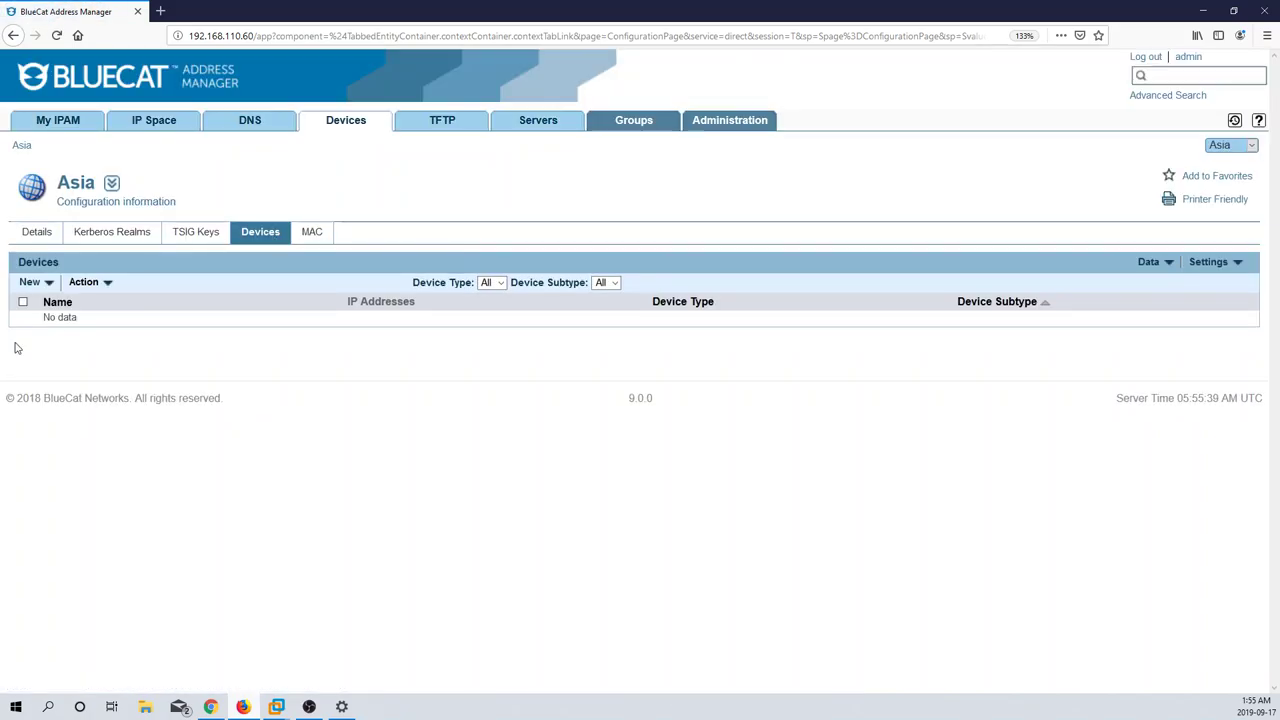
pyautogui.click(311, 244)
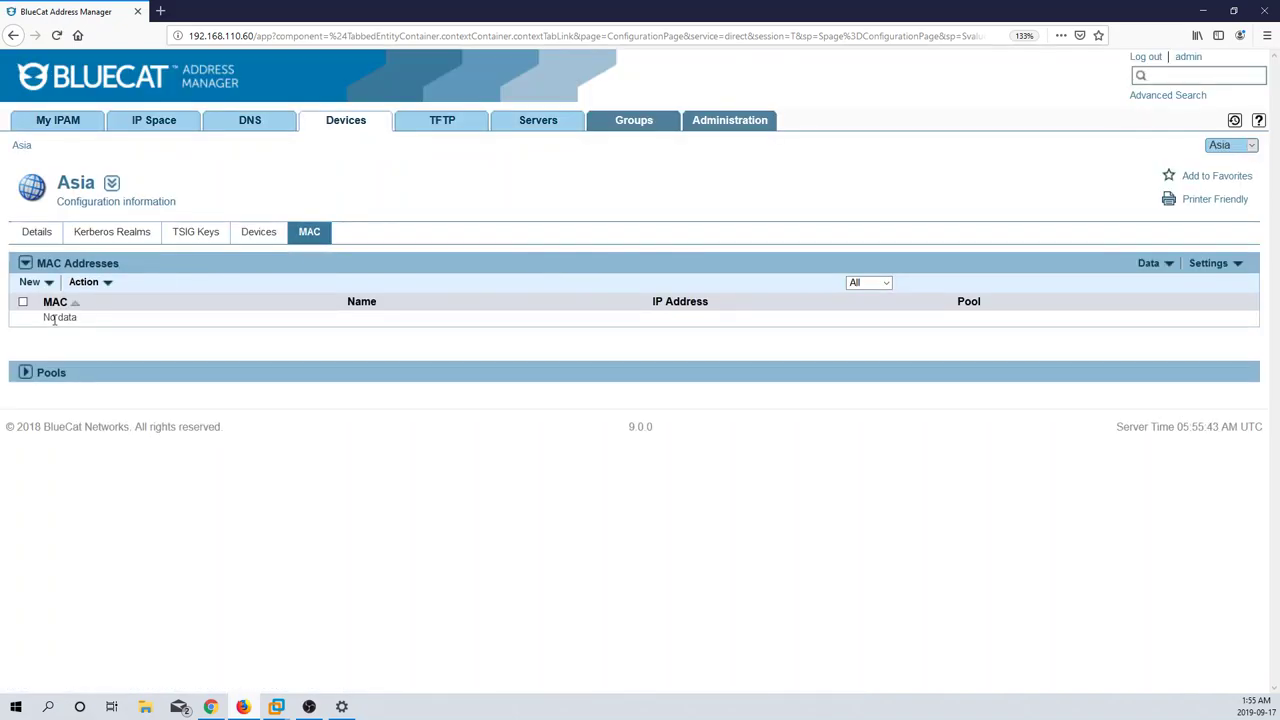
pyautogui.click(447, 134)
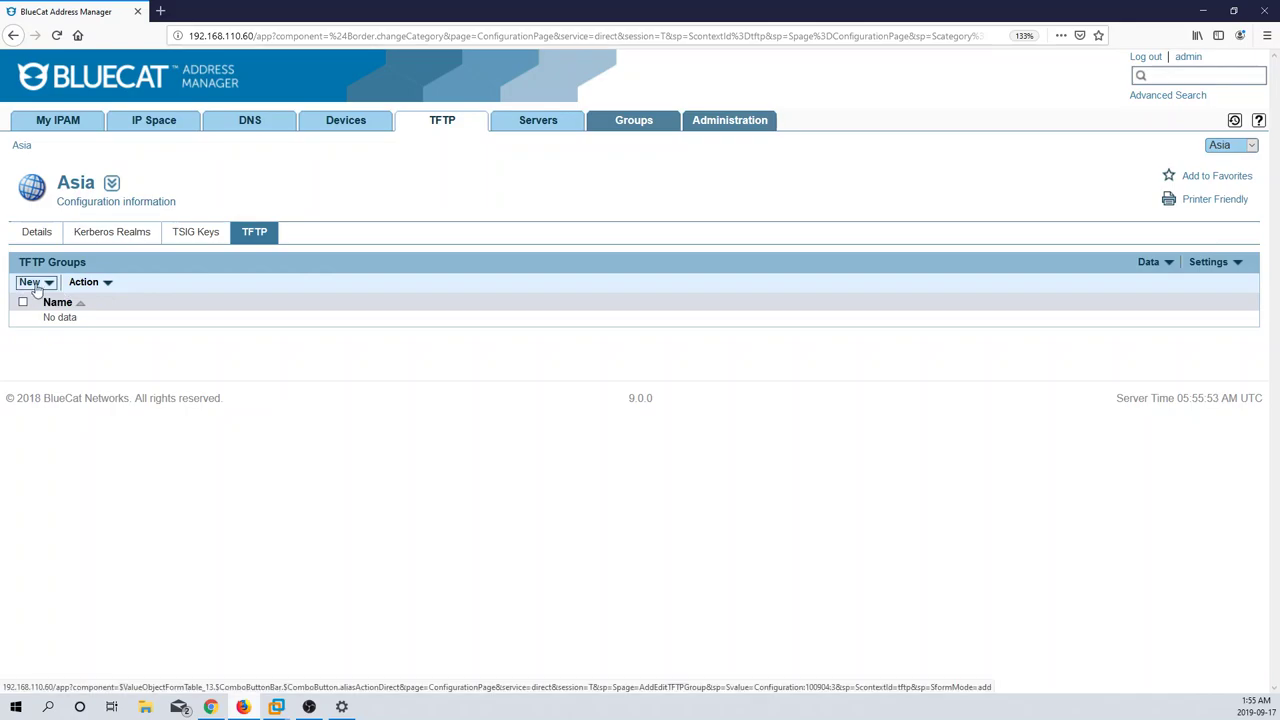
# Step: Cancel a started Add TFTP Group form and show the Asia configuration's empty Servers list
pyautogui.click(33, 287)
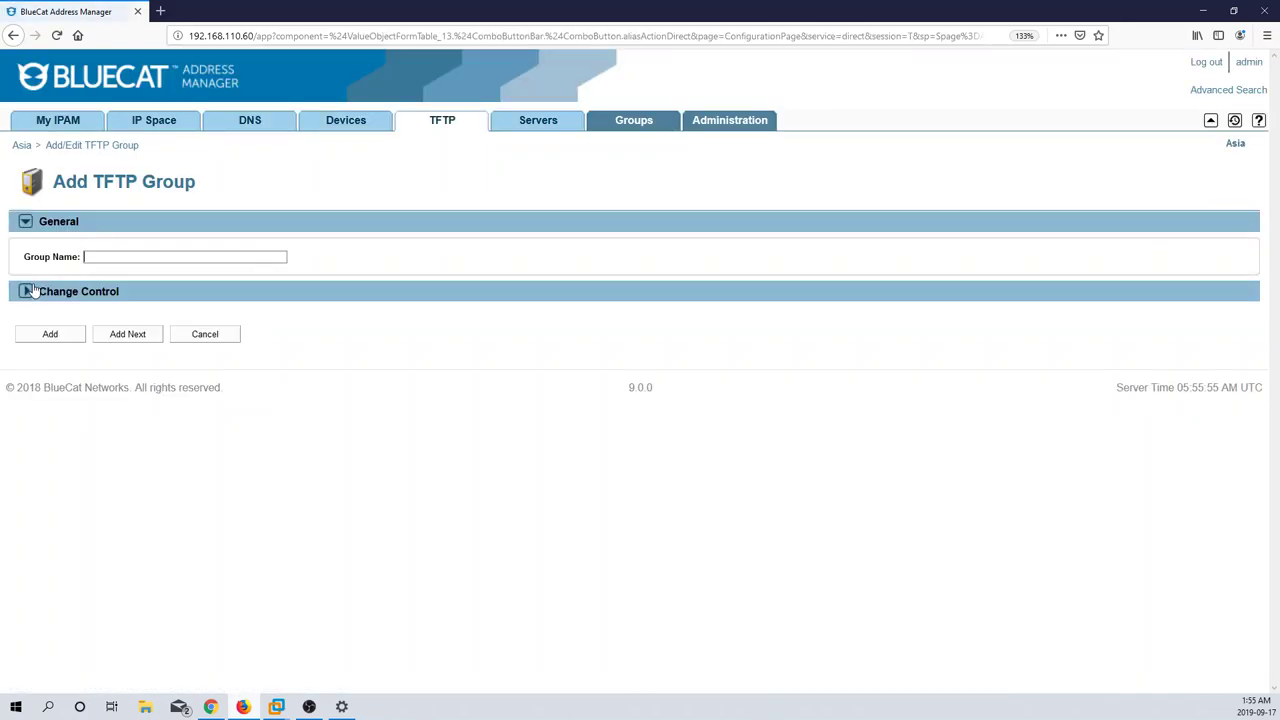
pyautogui.click(195, 340)
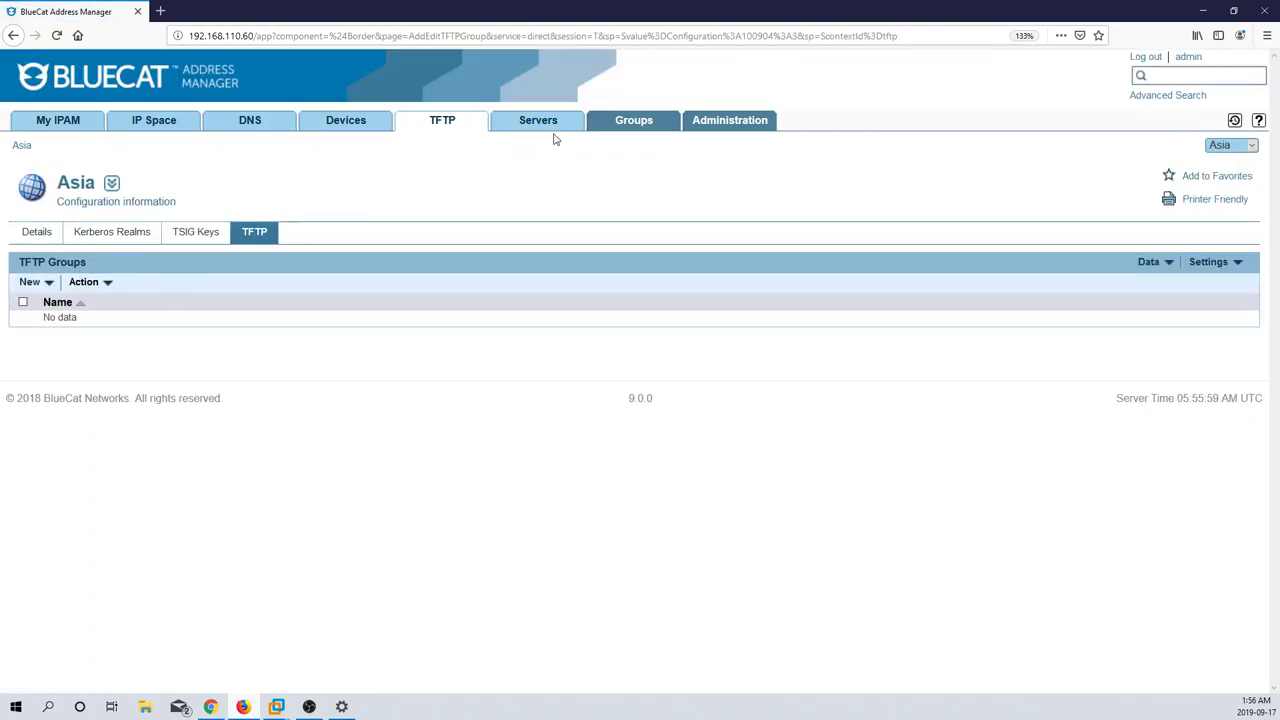
pyautogui.click(538, 120)
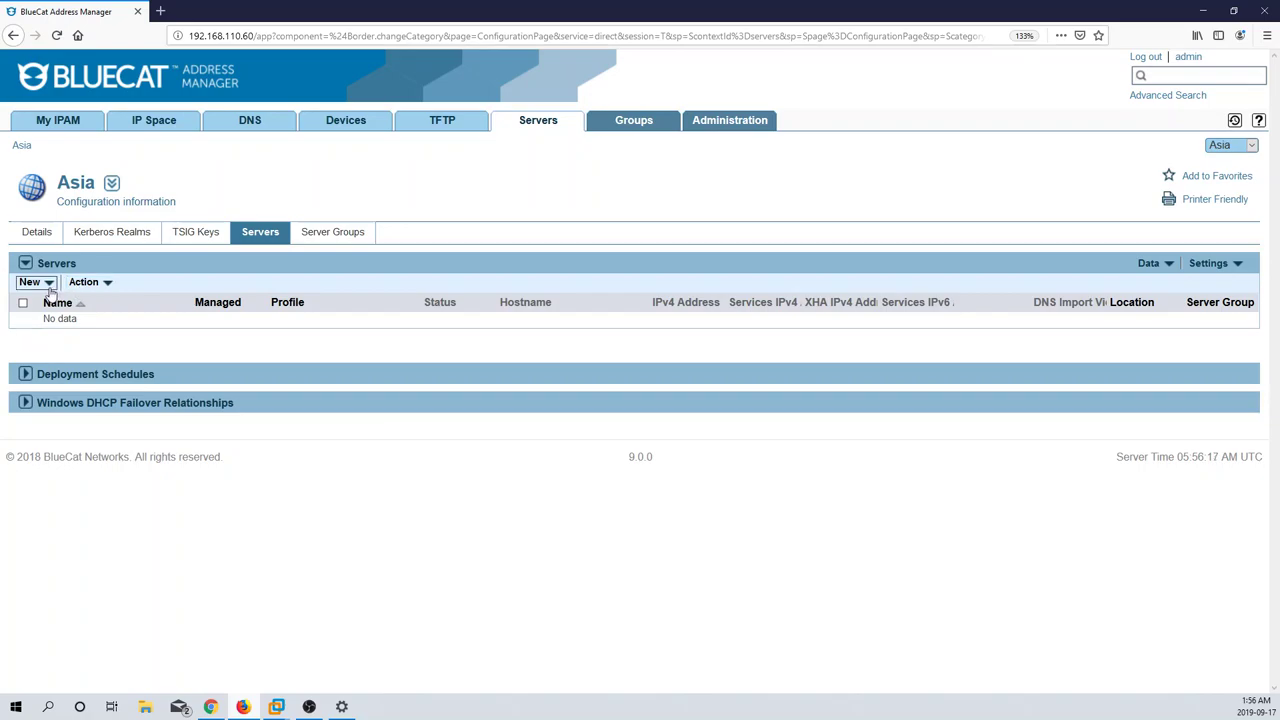
# Step: Check the Server and XHA add choices, then expand the empty Deployment Schedules section
pyautogui.click(48, 285)
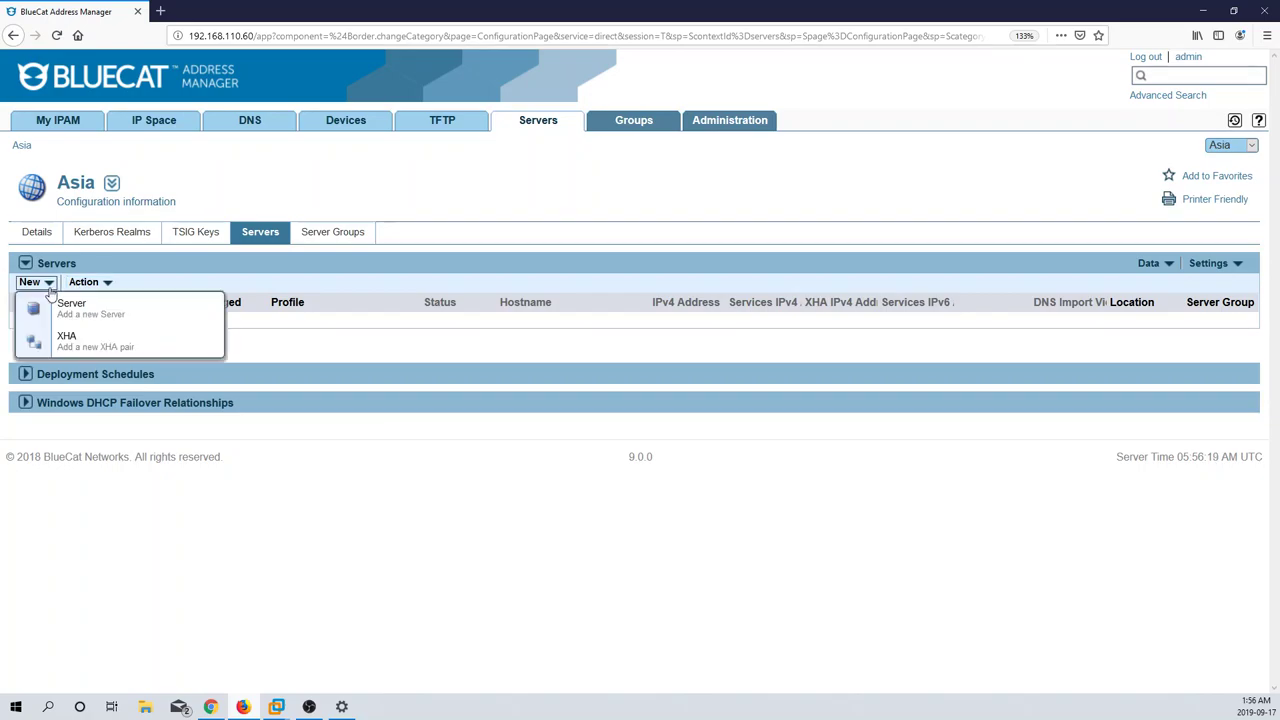
pyautogui.click(248, 312)
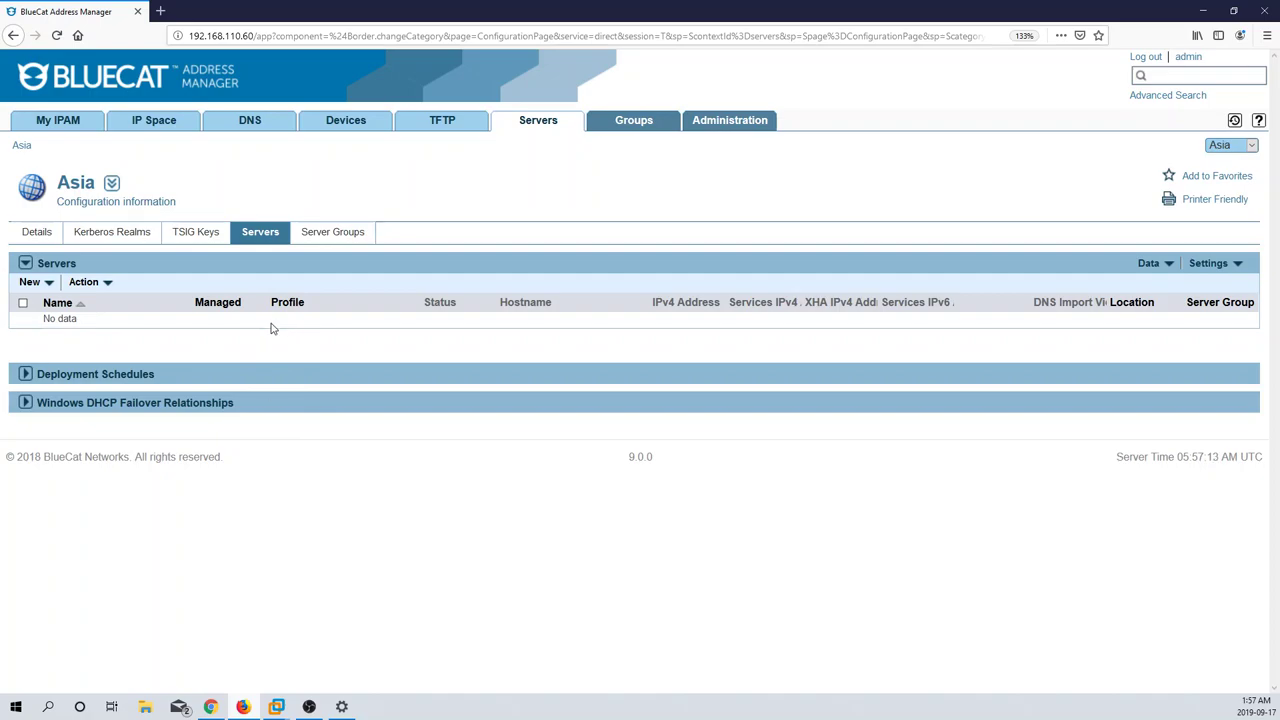
pyautogui.click(50, 383)
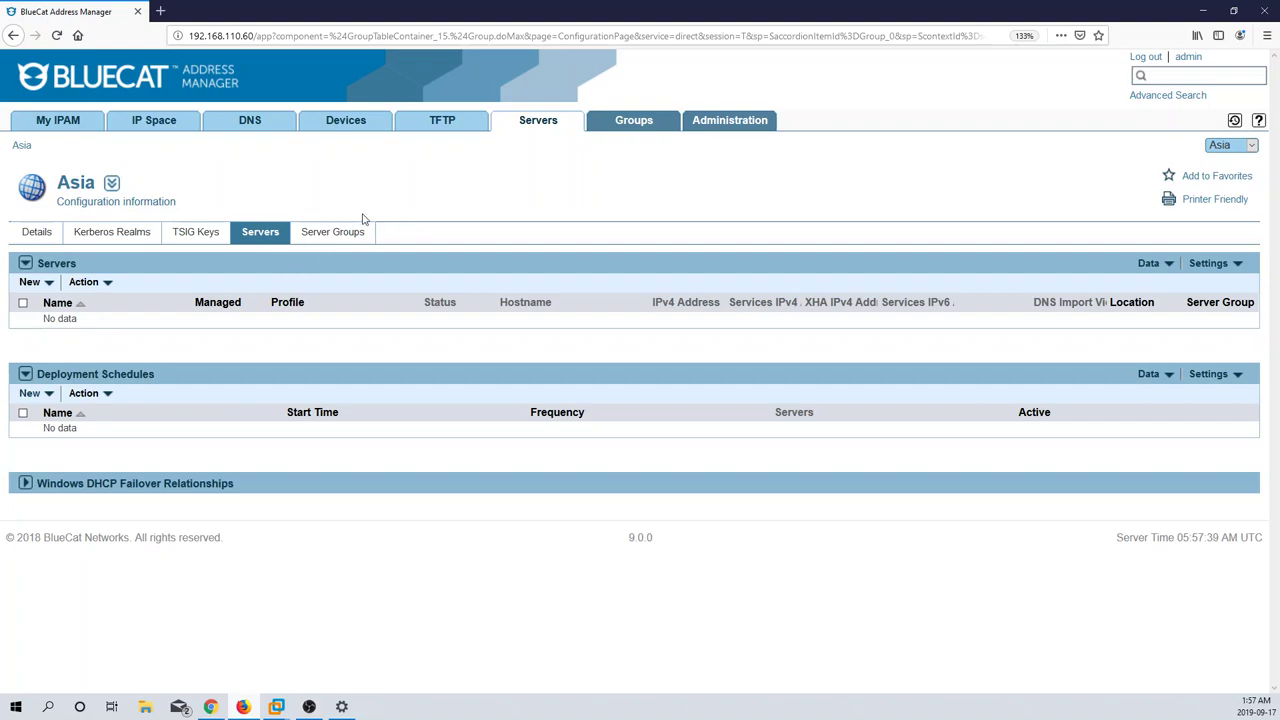
# Step: Show the Asia configuration's Server Groups page, which has no server groups
pyautogui.click(331, 234)
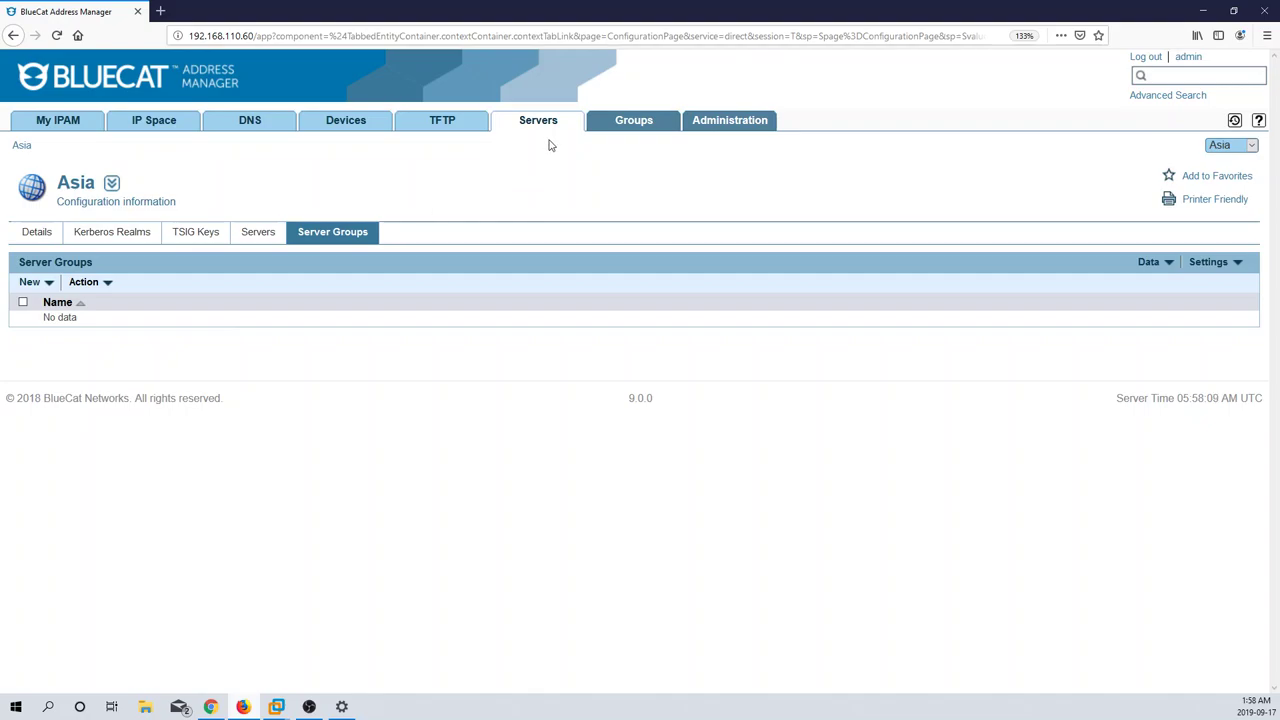
# Step: In Groups, browse the country Locations list, then show the empty Tag Groups list
pyautogui.click(628, 126)
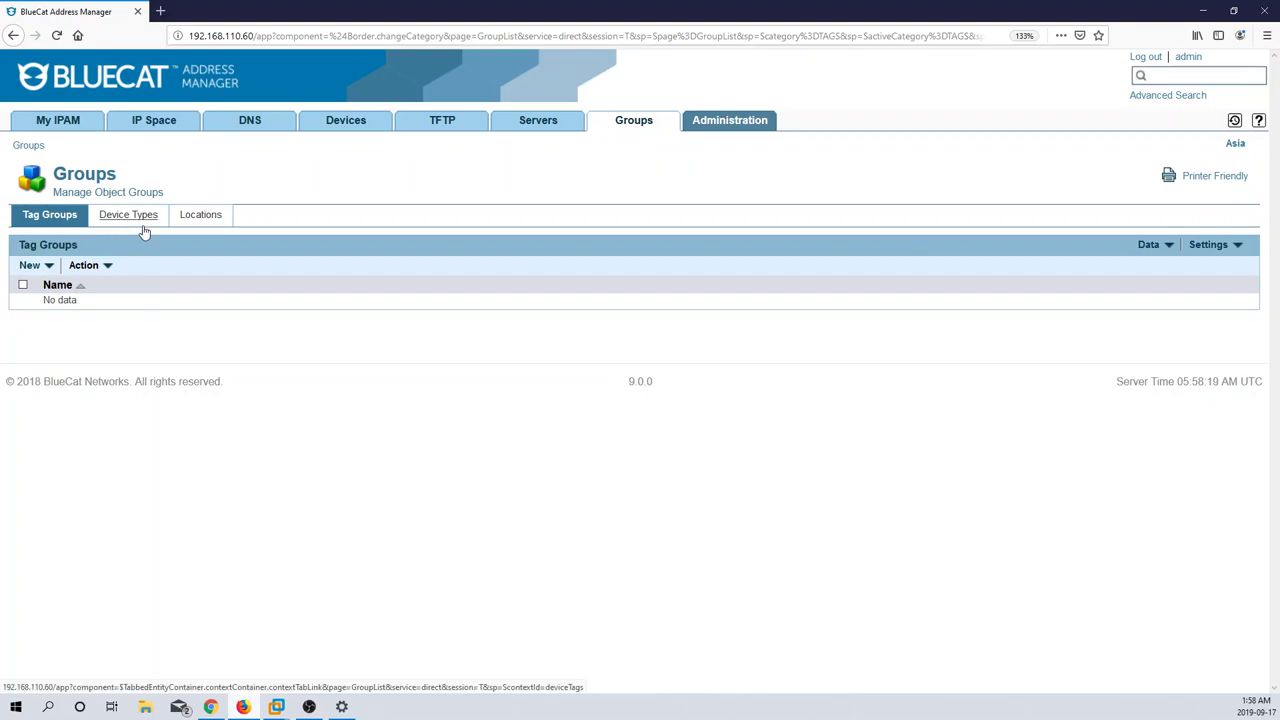
pyautogui.click(200, 222)
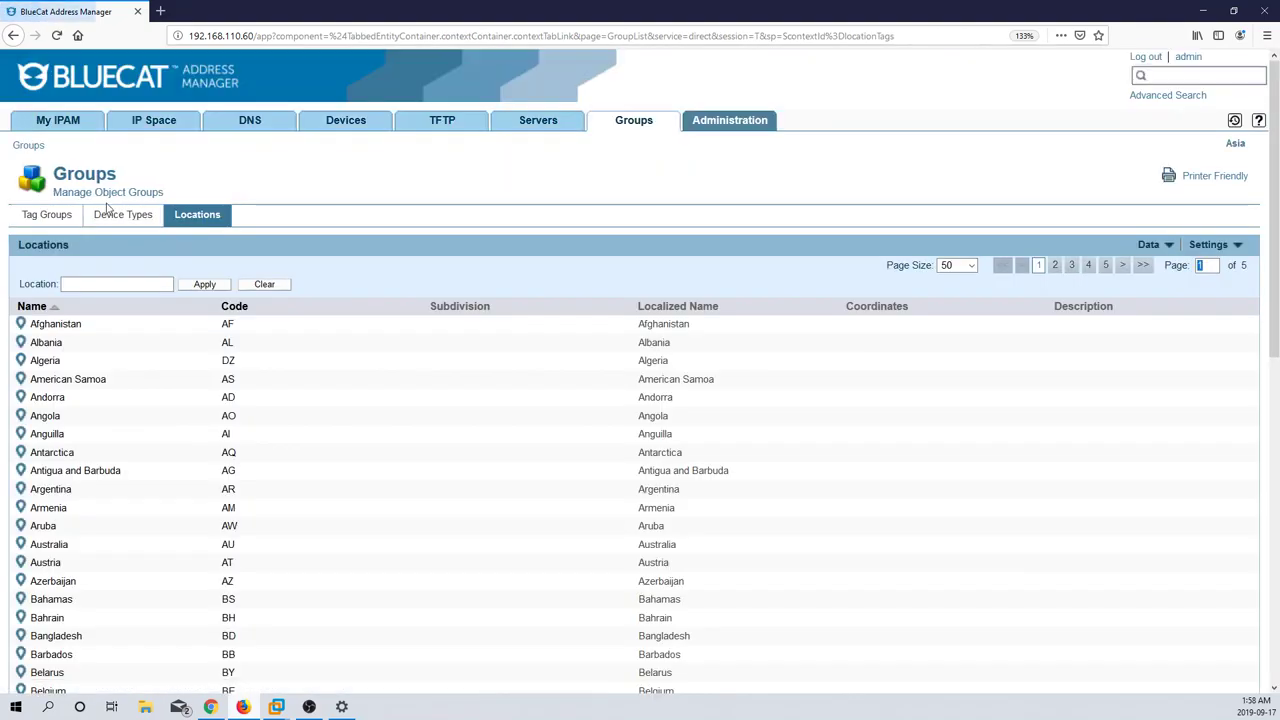
pyautogui.click(62, 214)
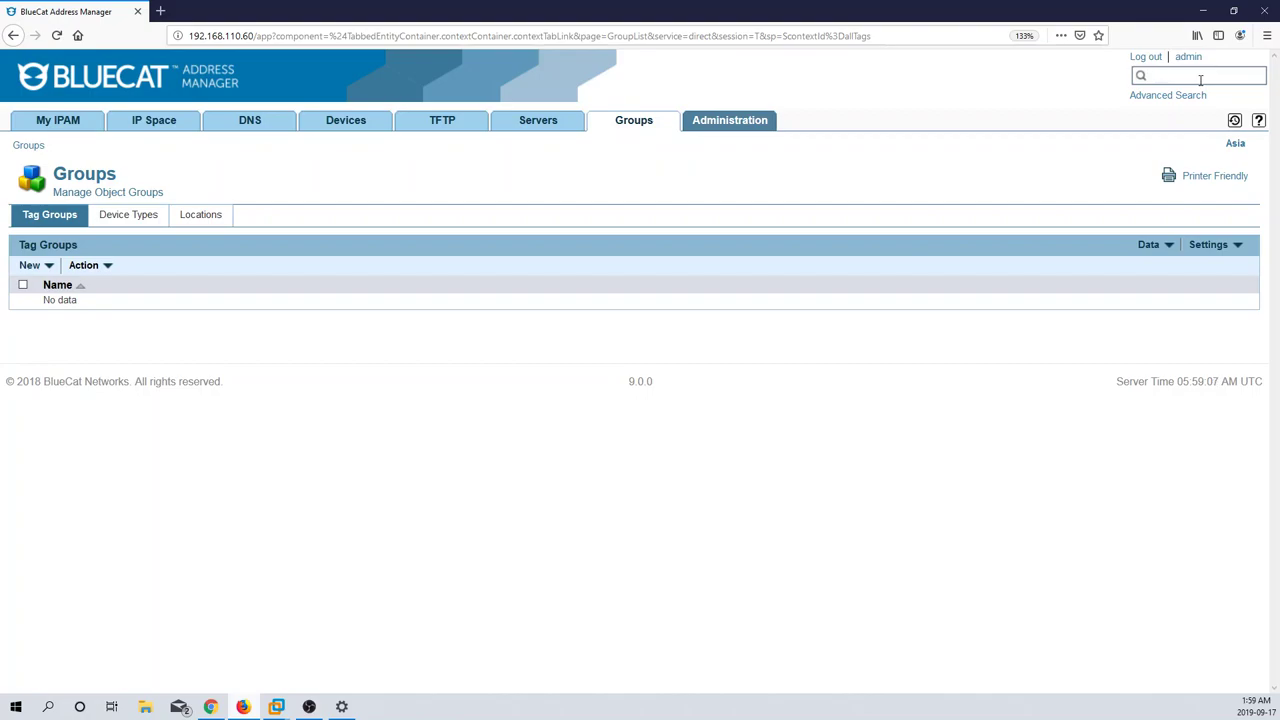
# Step: Quick-search for example.com to open that DNS zone with its empty resource records
pyautogui.click(1200, 80)
pyautogui.write('sub')
pyautogui.press('BackSpace')
pyautogui.press('BackSpace')
pyautogui.press('BackSpace')
pyautogui.write('example.com')
pyautogui.press('Return')
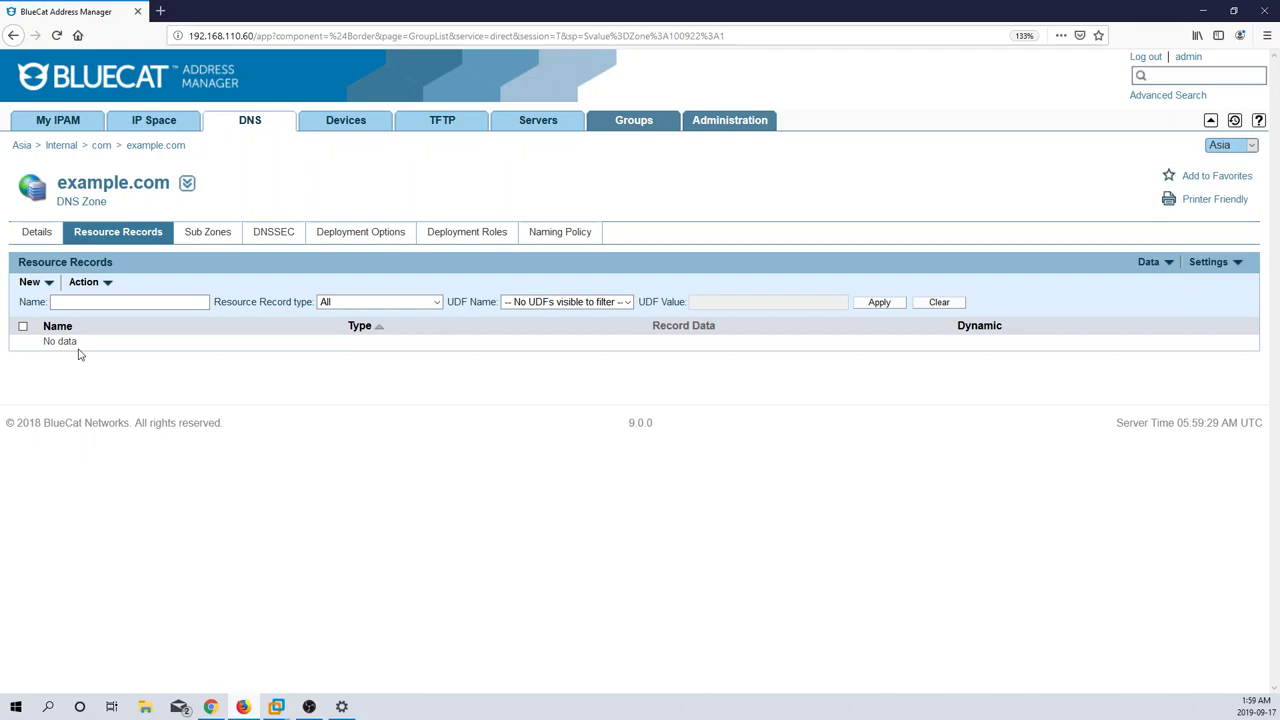
# Step: Review the example.com zone's Details page and open its audit trail showing 'Zone was added'
pyautogui.click(40, 236)
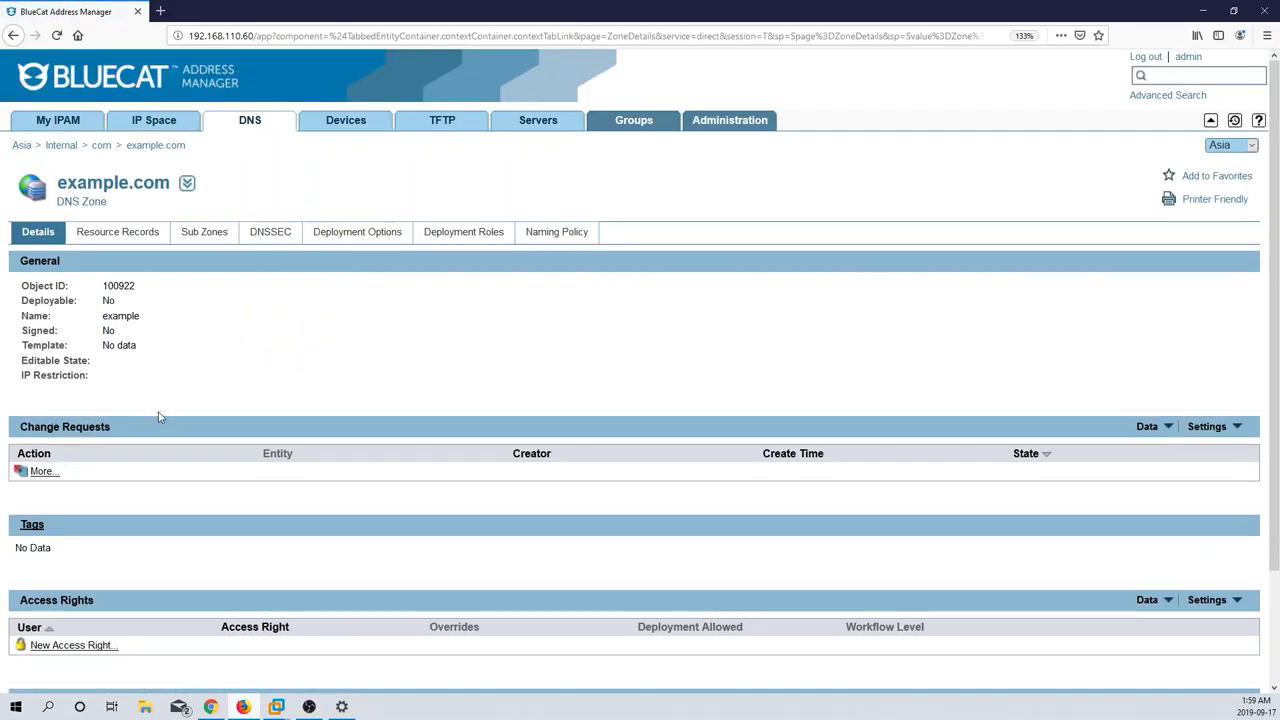
pyautogui.scroll(-2, 160, 418)
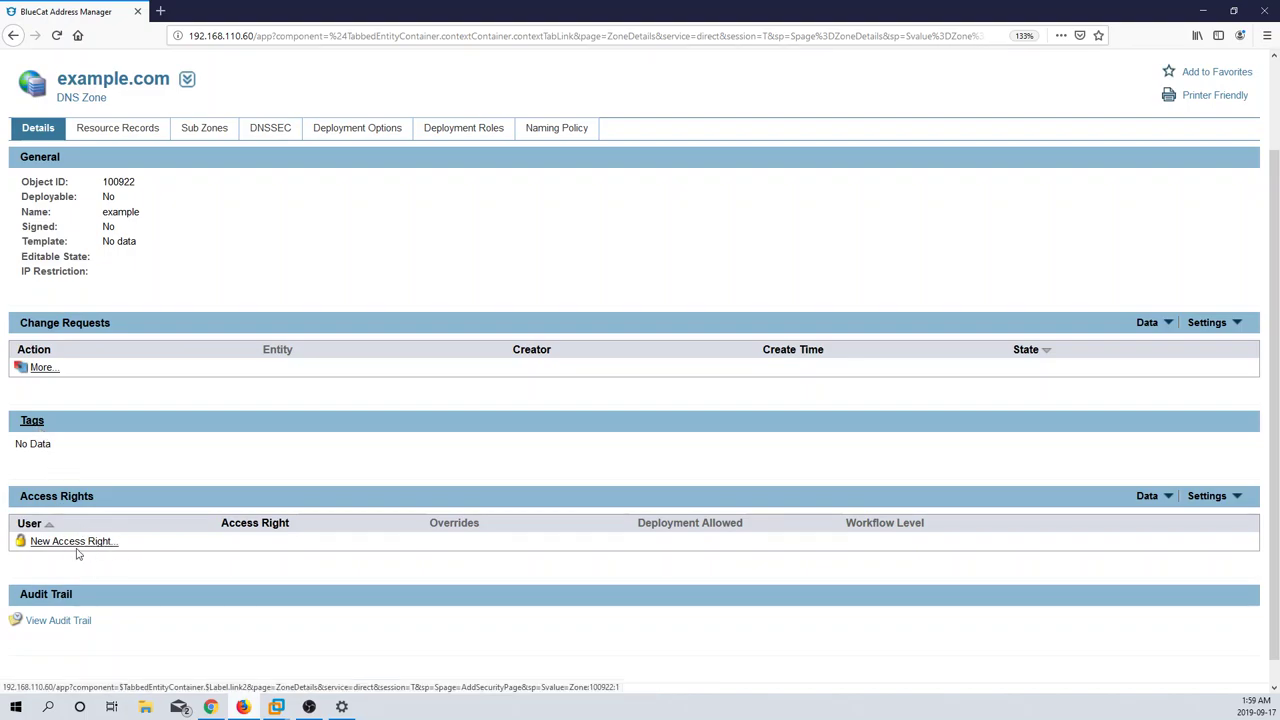
pyautogui.scroll(-1, 163, 557)
pyautogui.scroll(1, 163, 557)
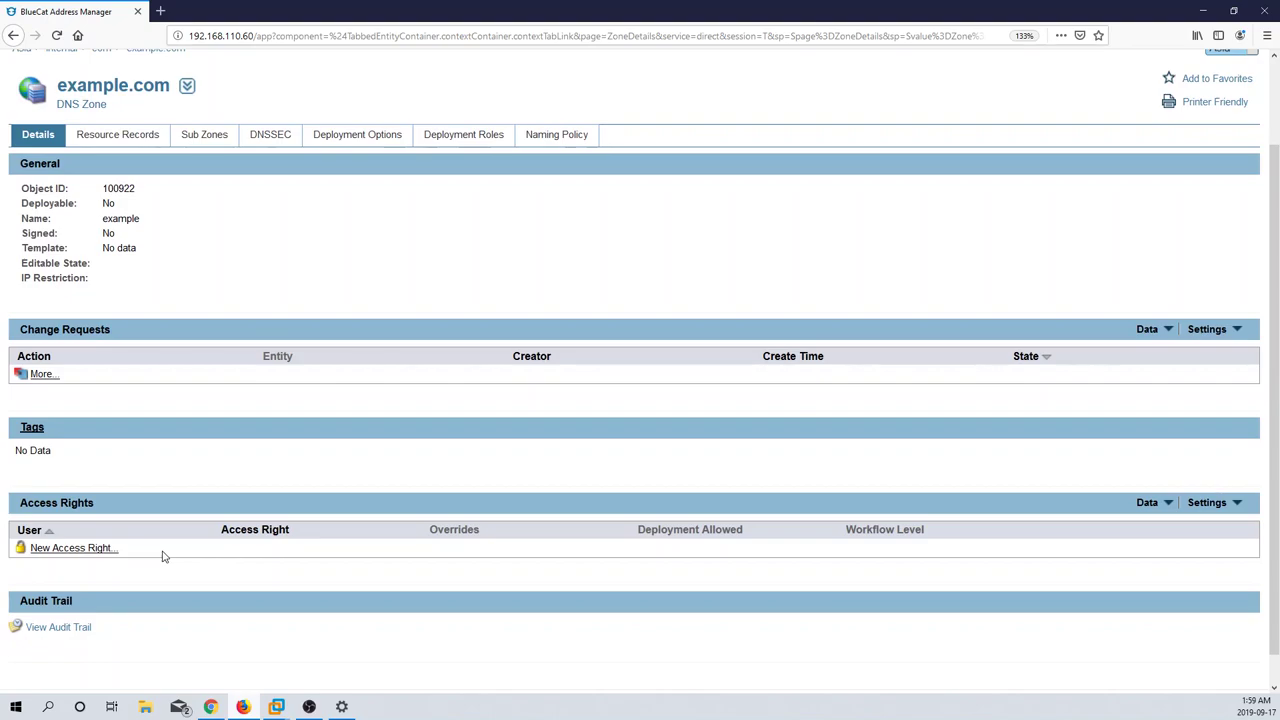
pyautogui.scroll(1, 163, 557)
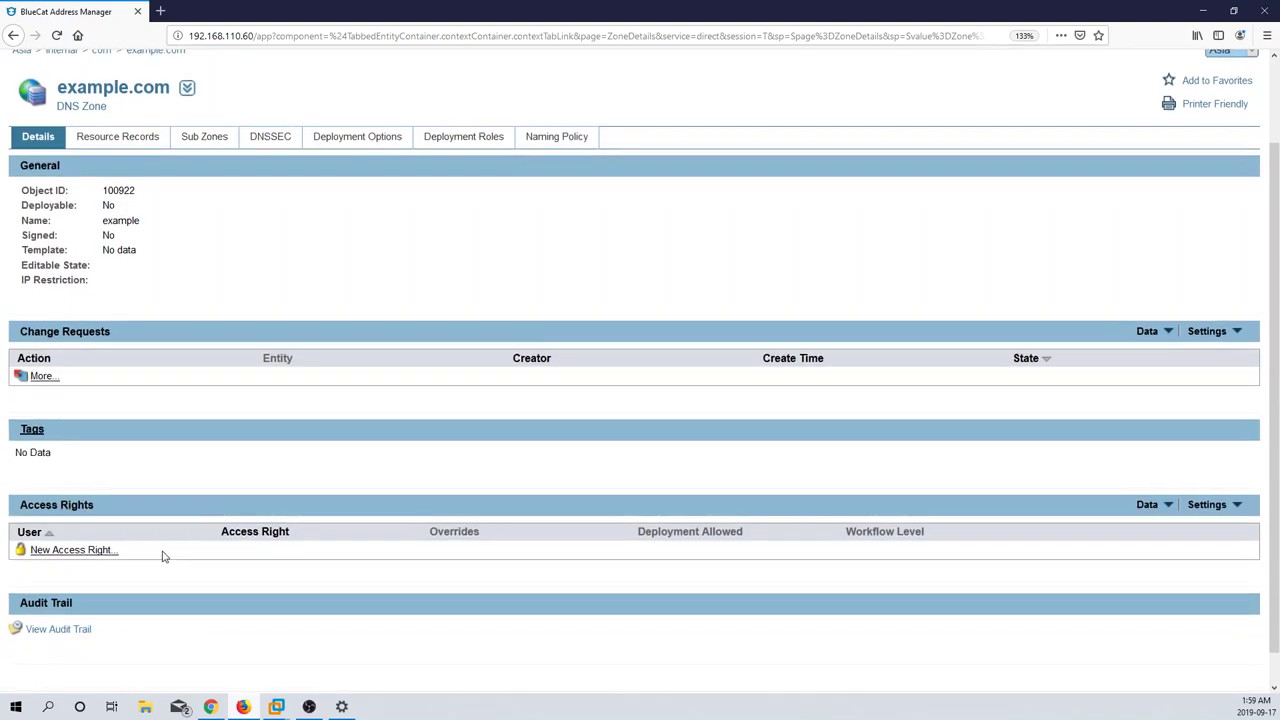
pyautogui.scroll(-1, 163, 557)
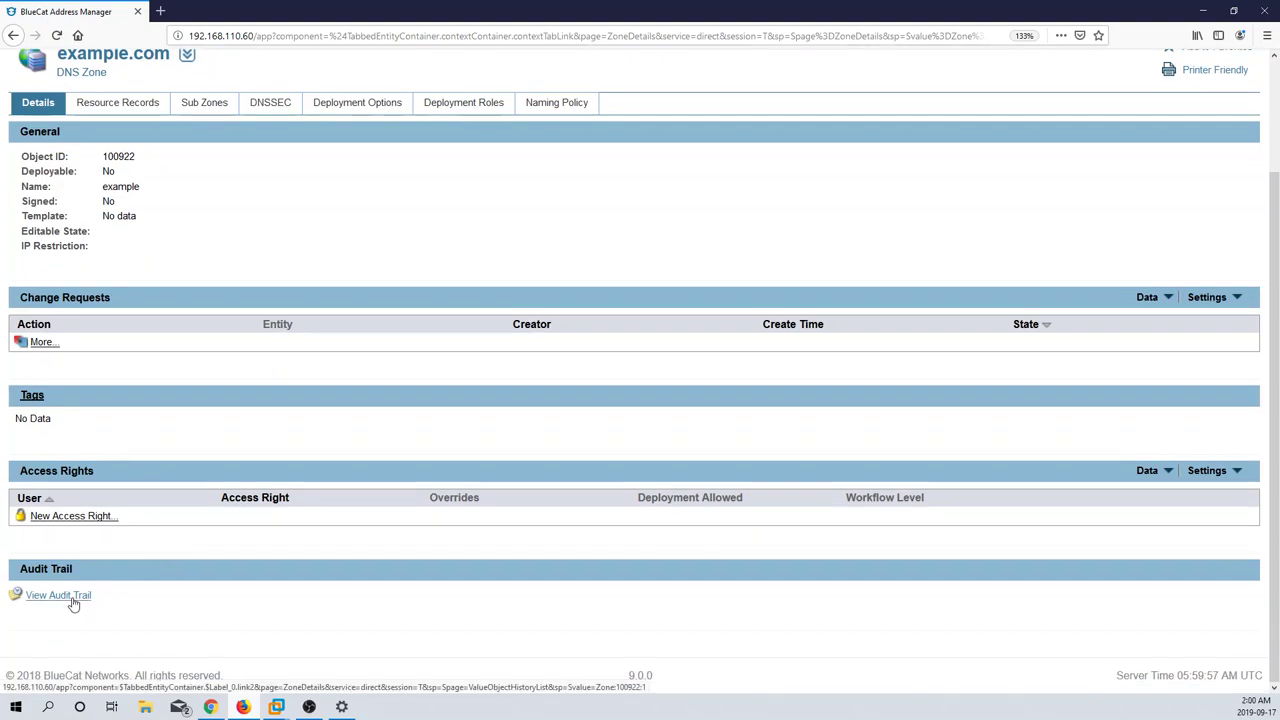
pyautogui.click(73, 597)
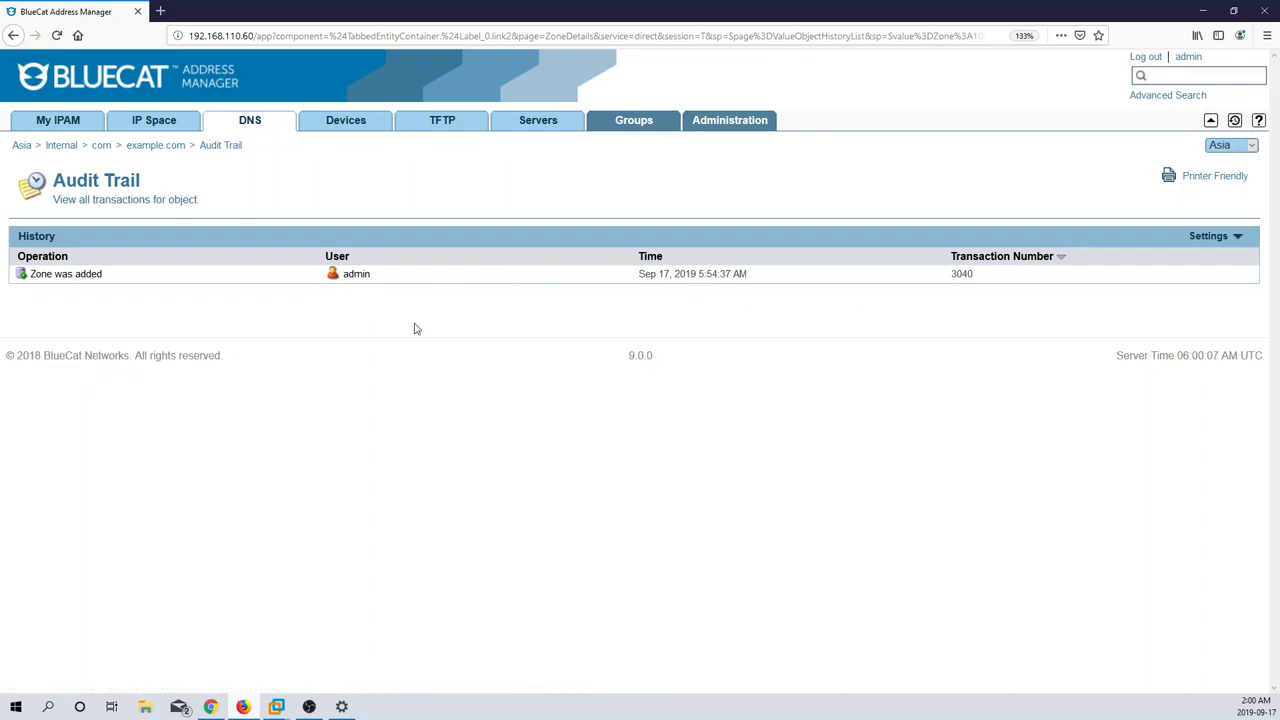
# Step: Review transaction 3040's details, then show the Administration actions page
pyautogui.click(71, 280)
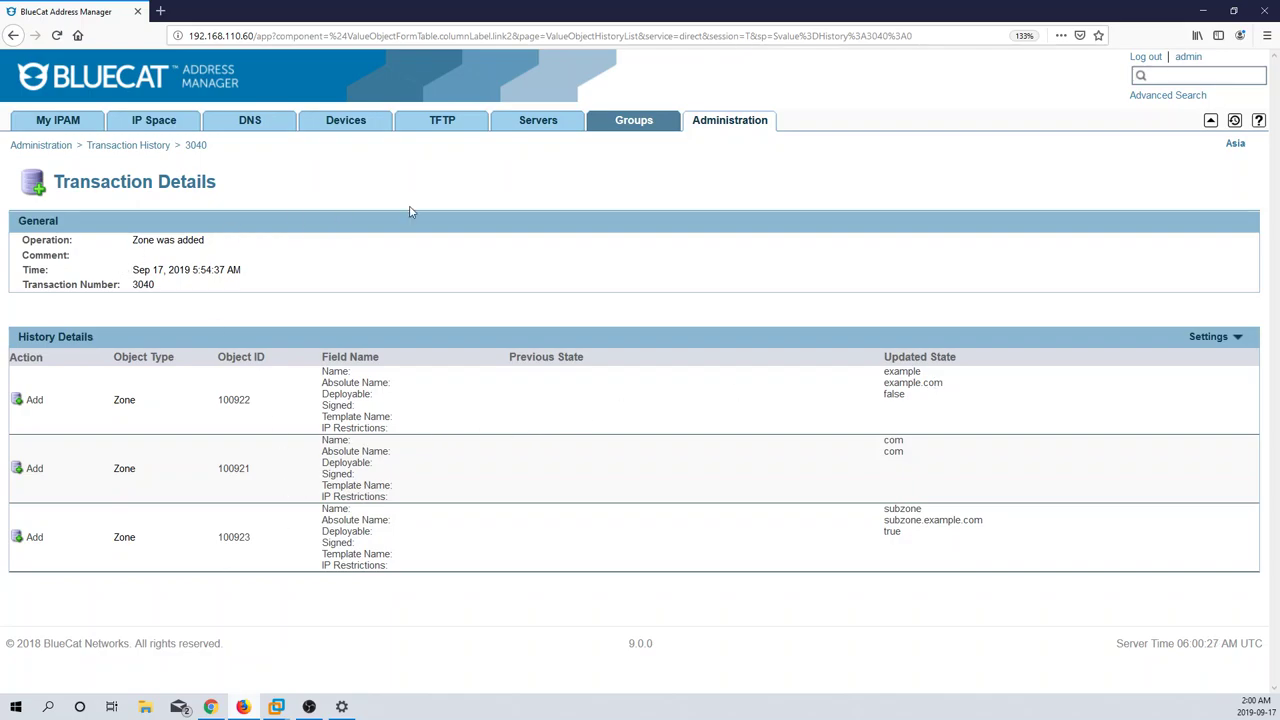
pyautogui.click(758, 129)
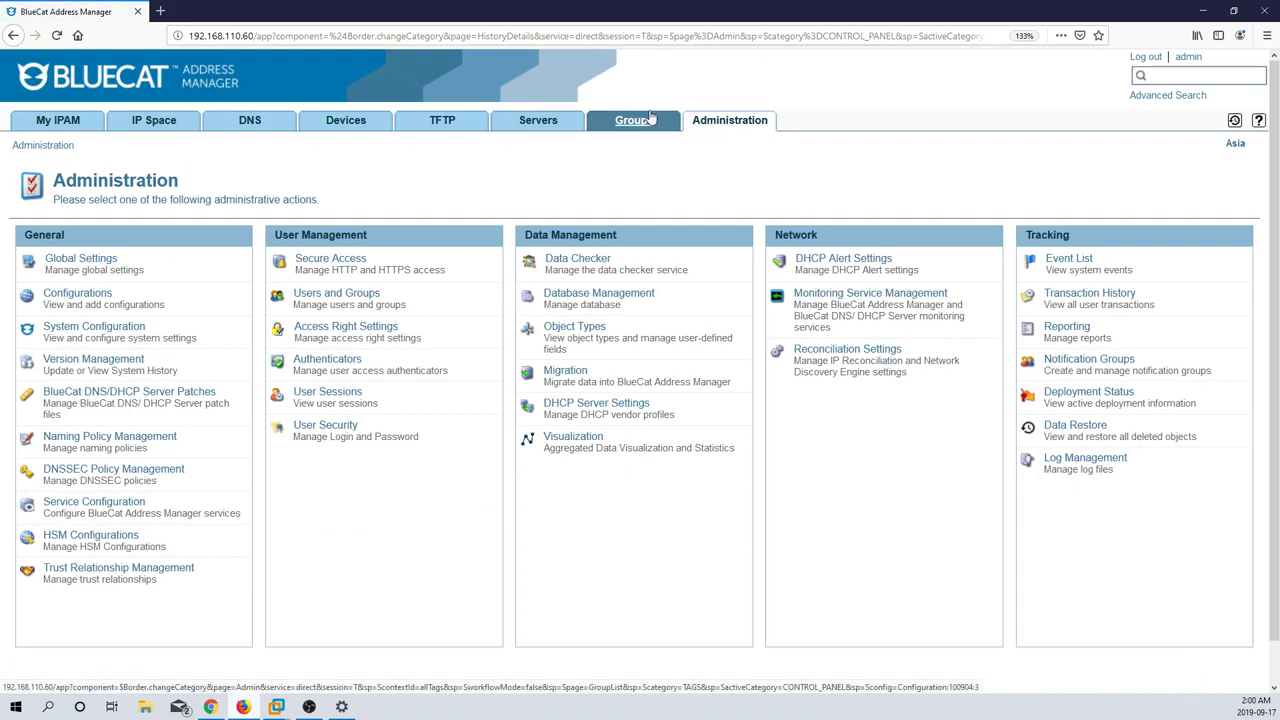
# Step: After a detour to Groups, open Administration's Event List, which shows no system events
pyautogui.click(640, 120)
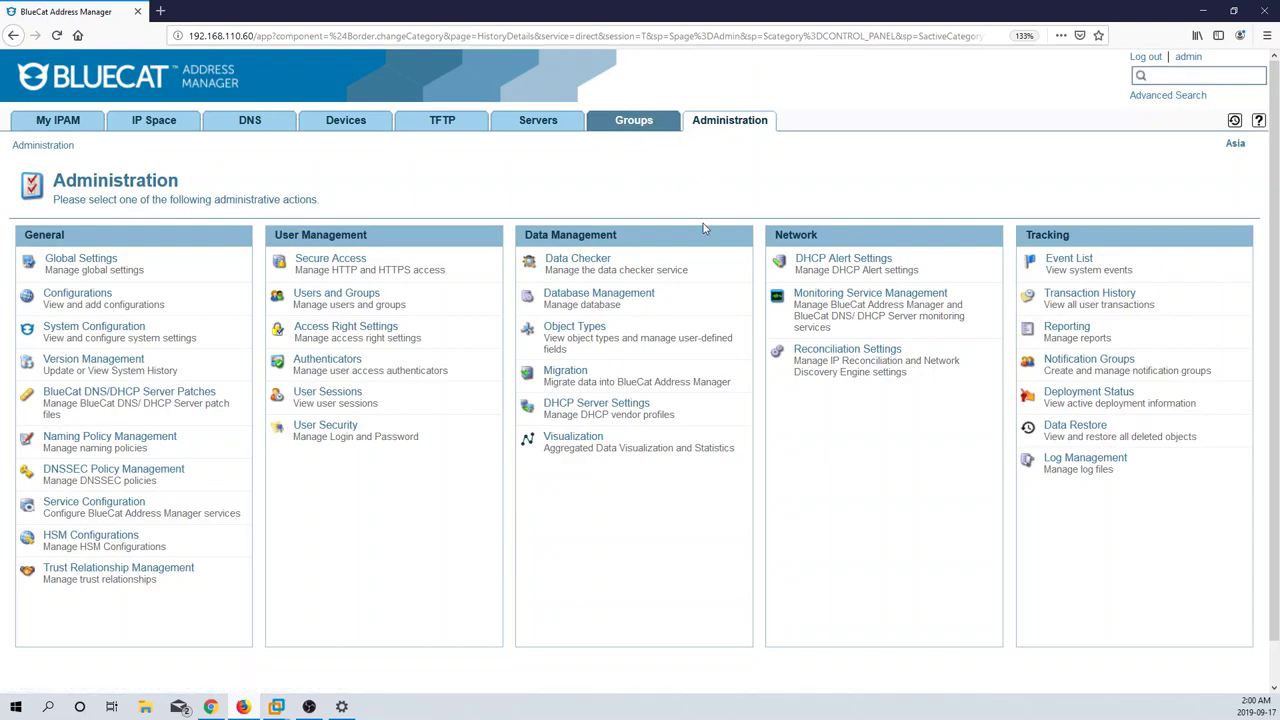
pyautogui.click(637, 121)
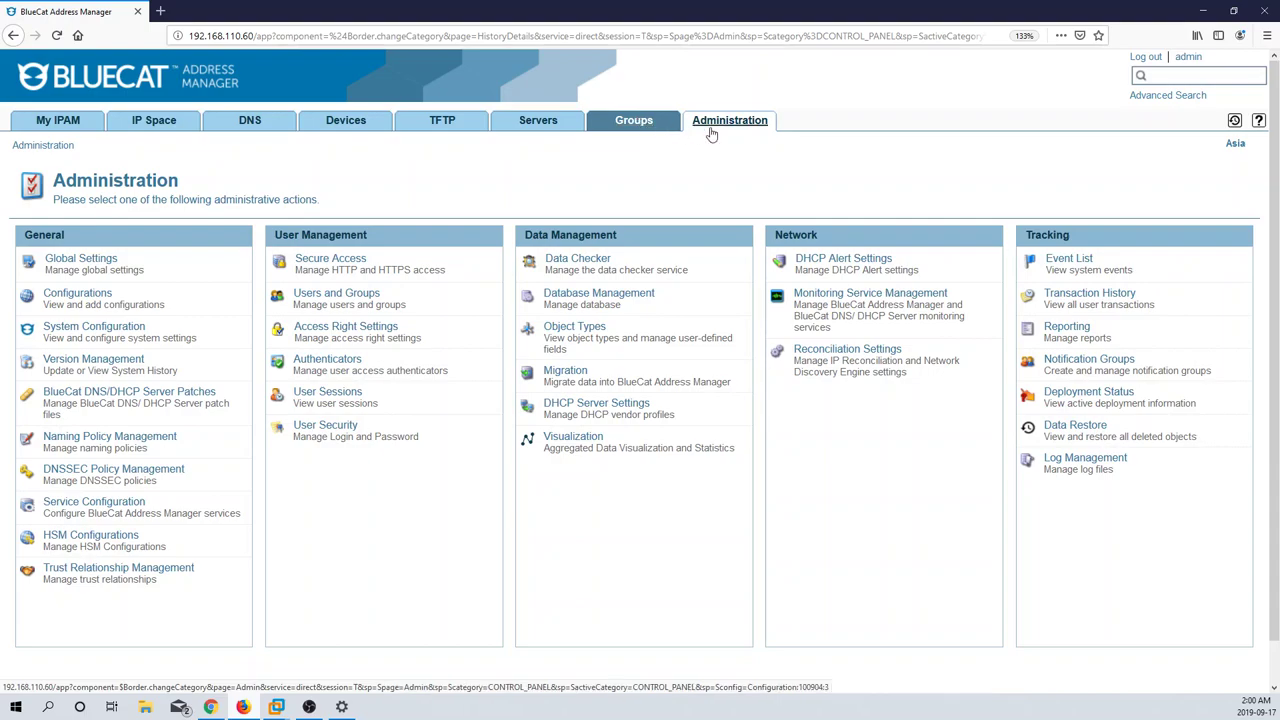
pyautogui.click(711, 132)
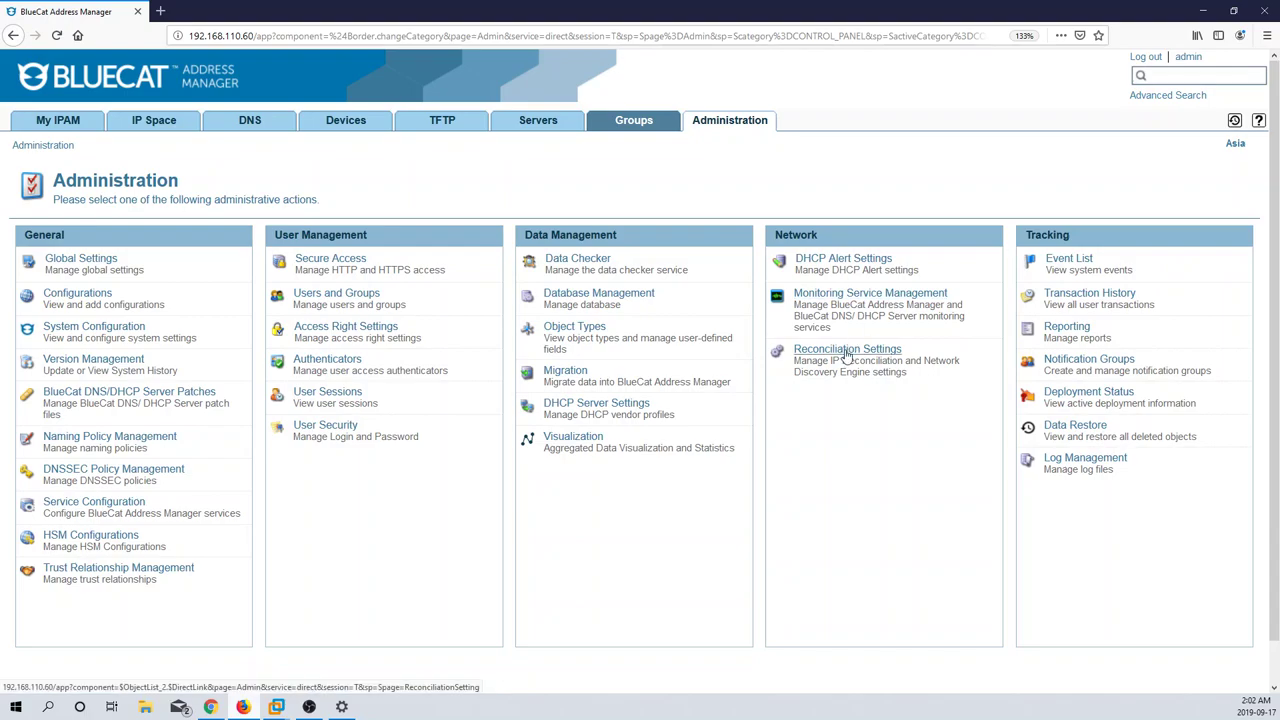
pyautogui.click(1073, 265)
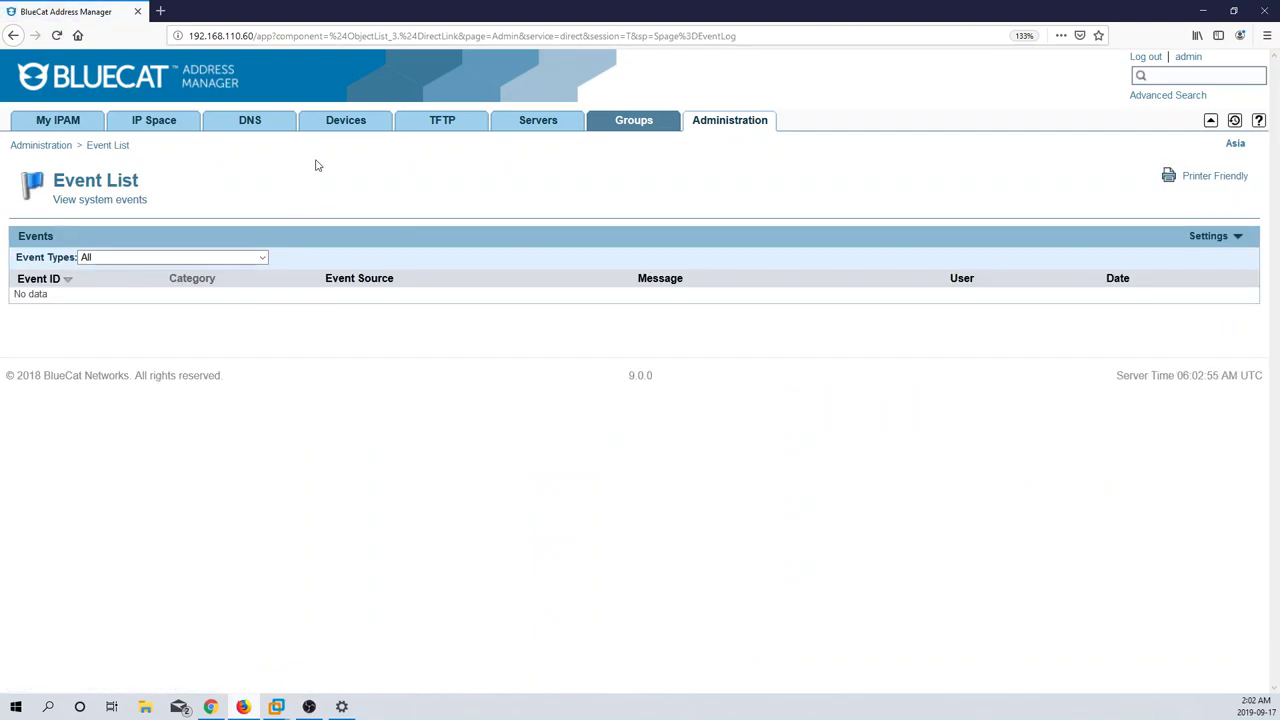
# Step: Review transaction 3038 adding the 10.0.0.0/24 network and 10.0.0.1 gateway, then return to Administration
pyautogui.click(720, 127)
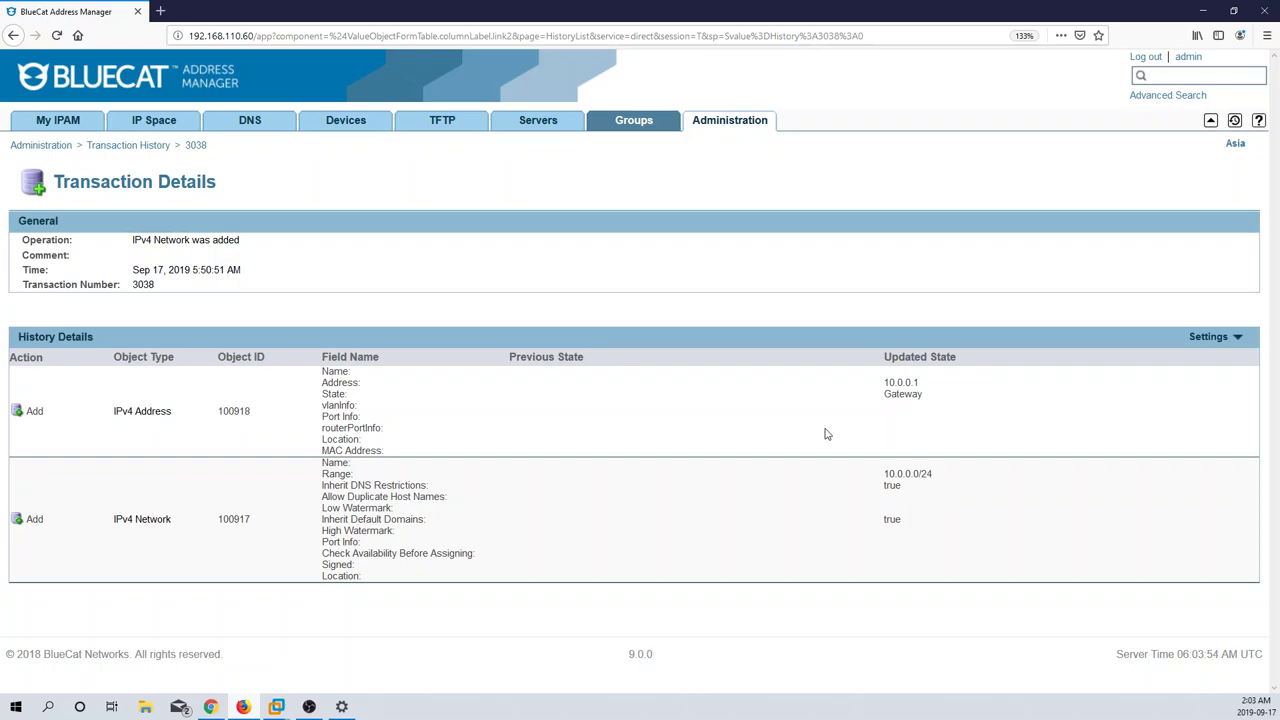
pyautogui.click(745, 135)
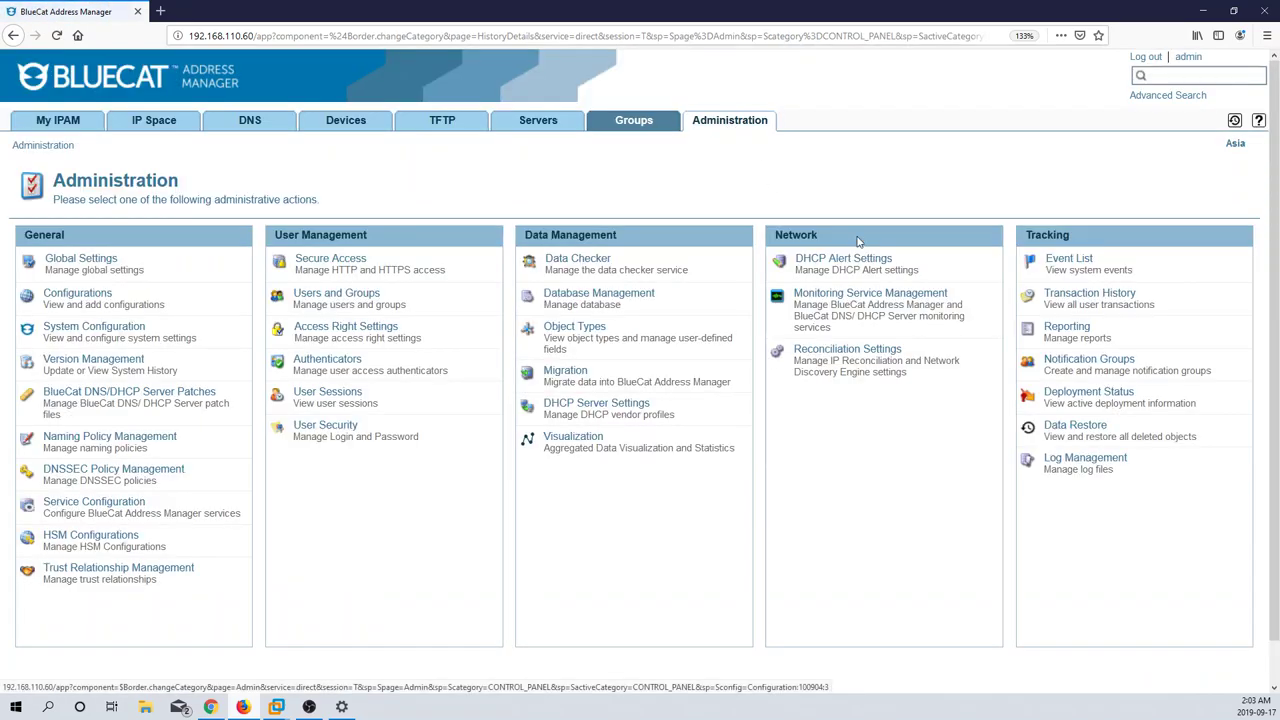
# Step: Check Data Restore for deleted objects, then go back to the Administration actions page
pyautogui.click(1071, 427)
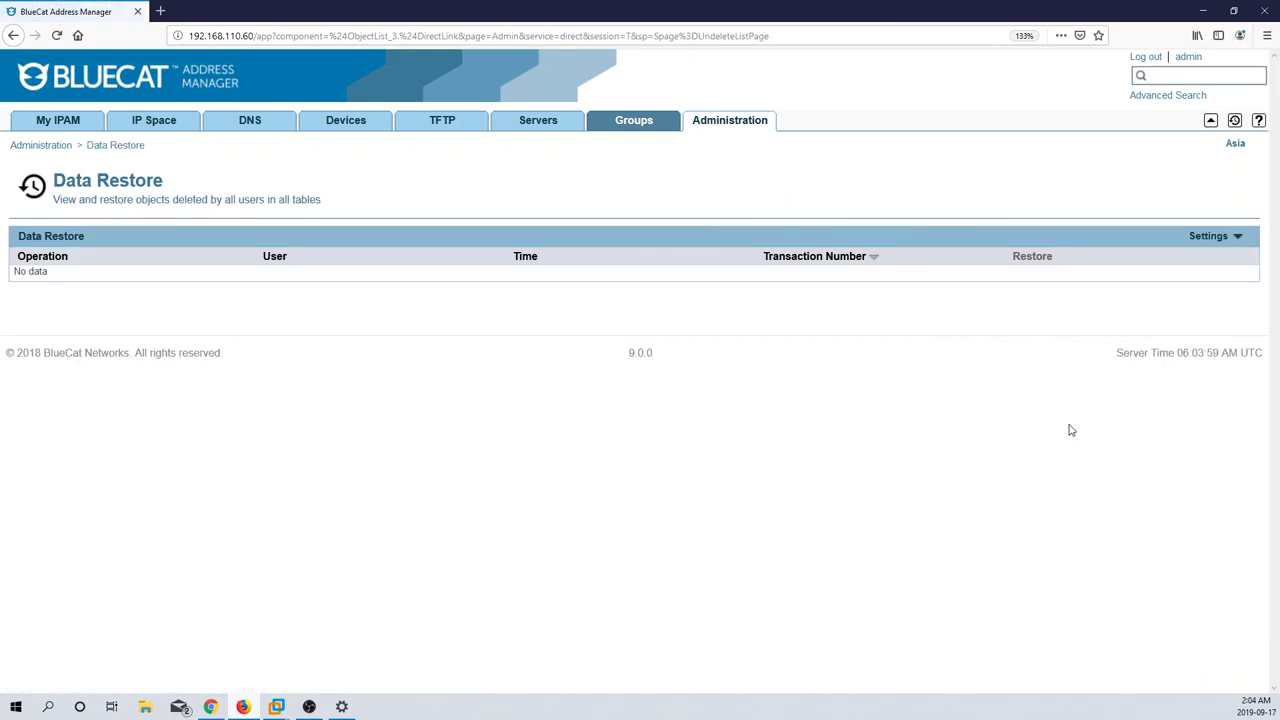
pyautogui.click(711, 134)
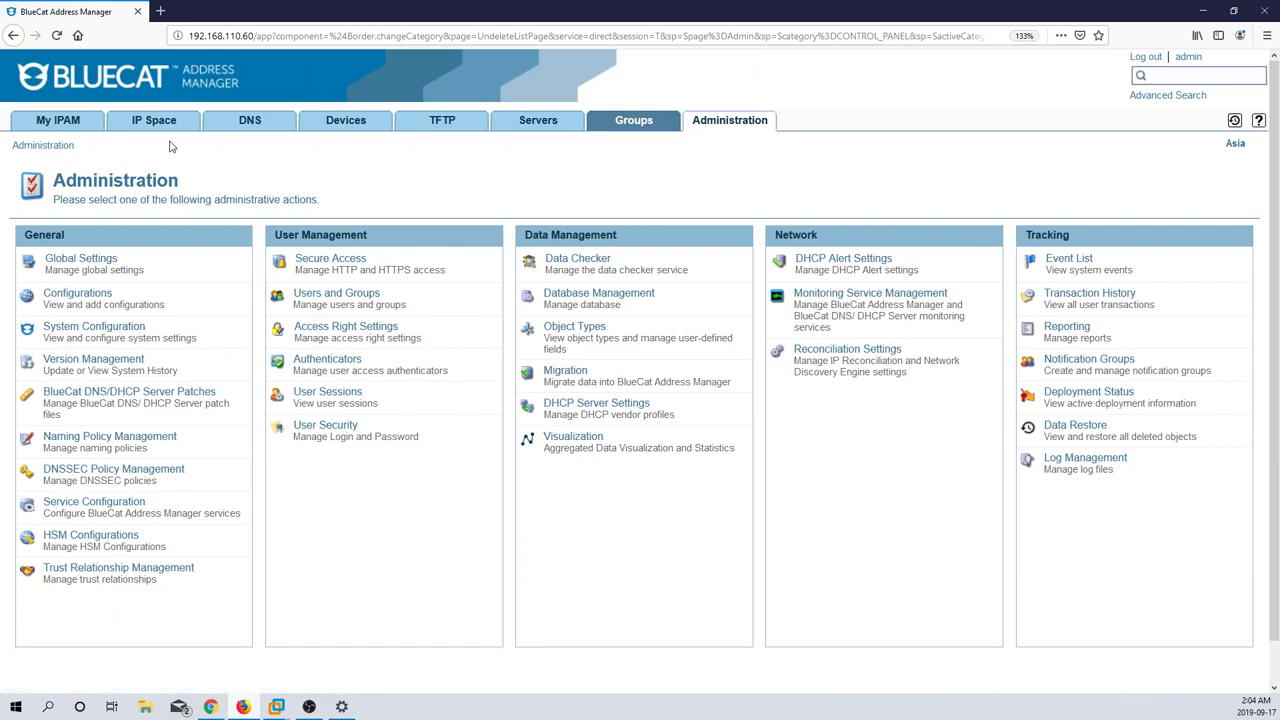
# Step: In Asia's IPv4 block 10.0.0.0/16, delete the 10.0.0.0/24 network with Delete Selected
pyautogui.click(154, 124)
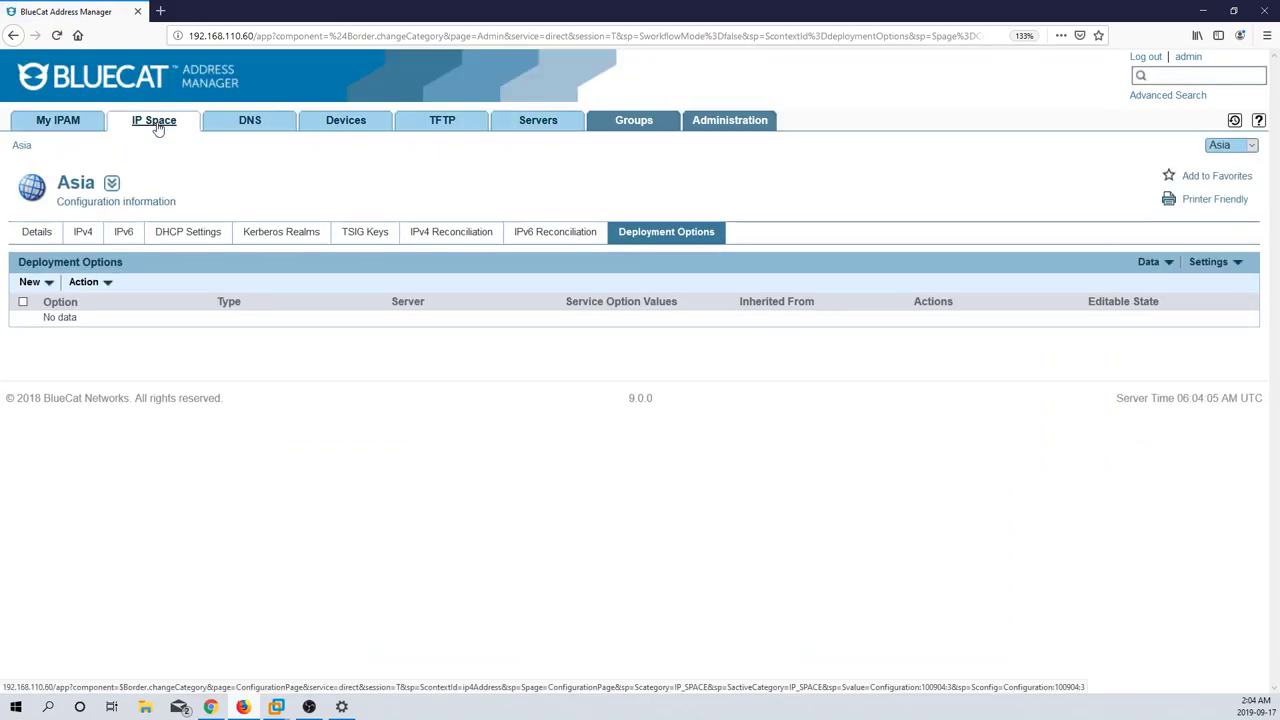
pyautogui.click(157, 129)
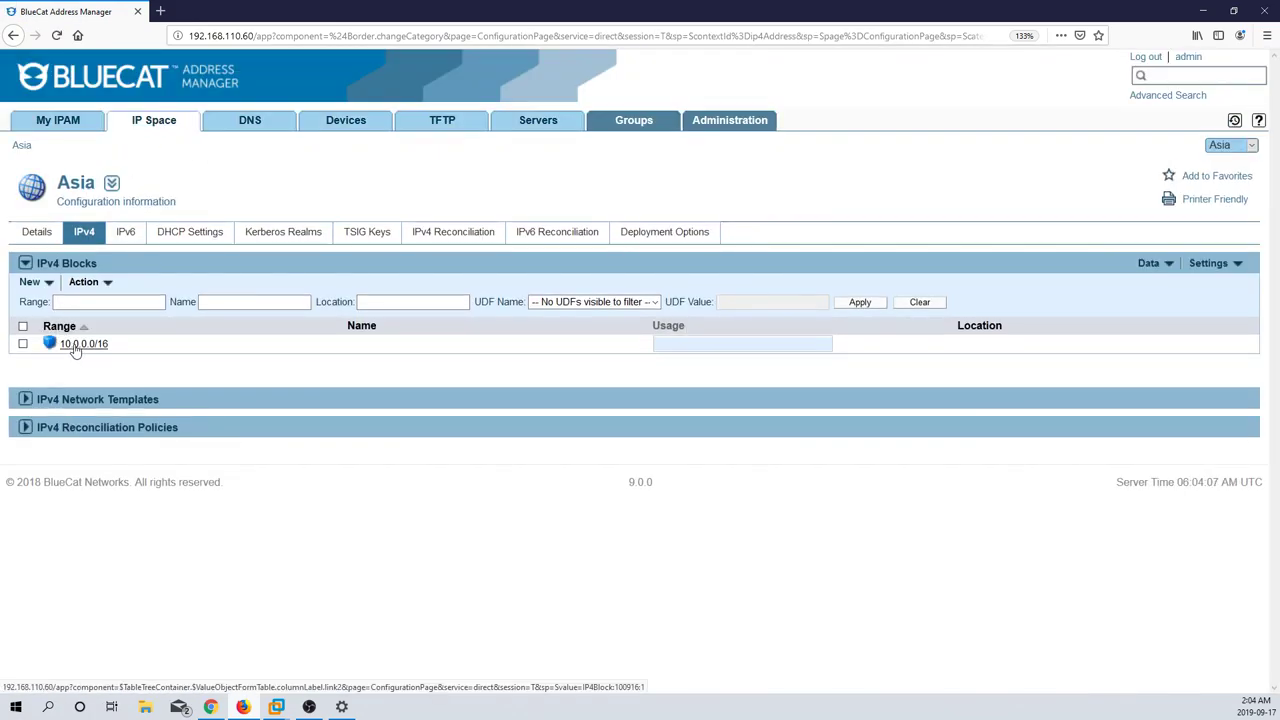
pyautogui.click(75, 345)
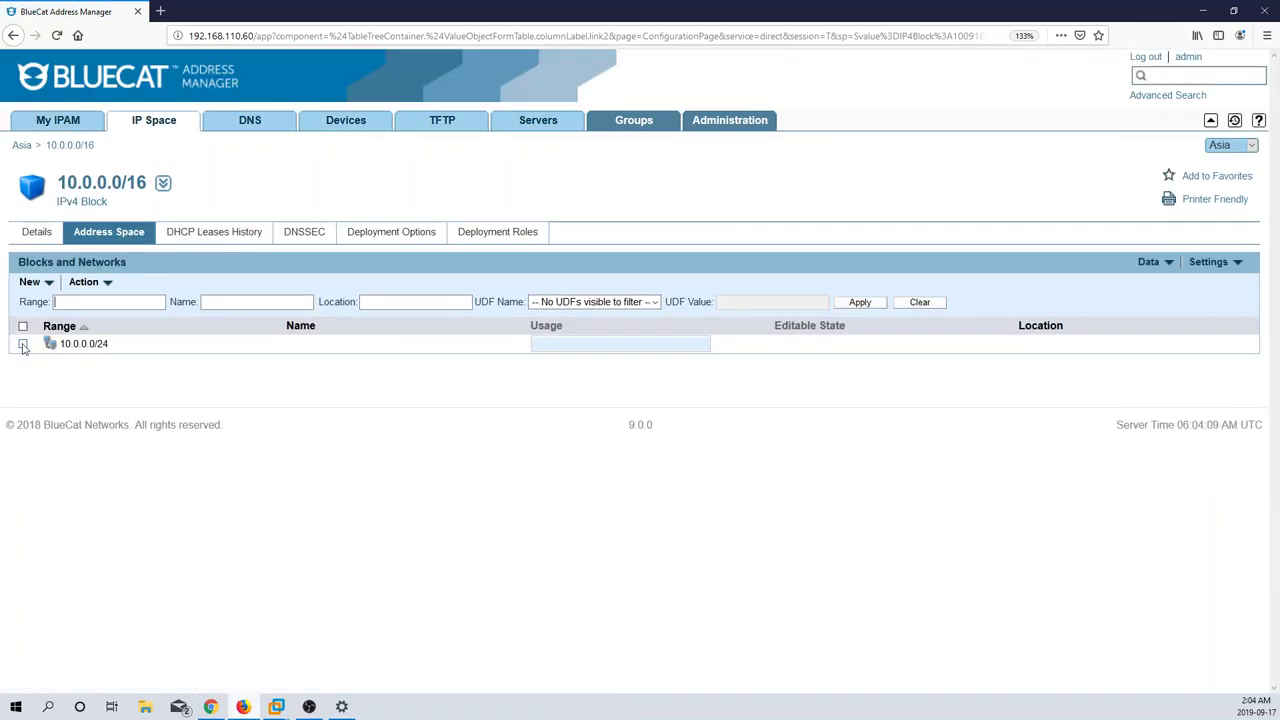
pyautogui.click(23, 345)
pyautogui.click(105, 283)
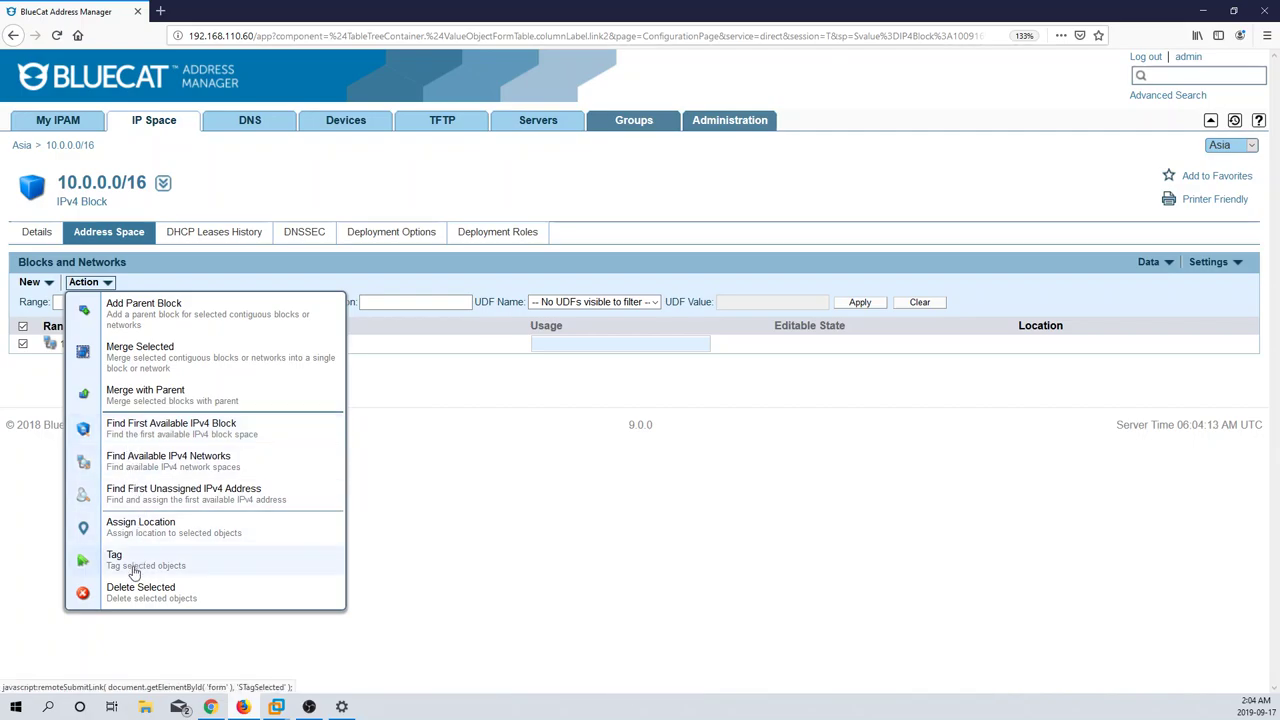
pyautogui.click(133, 593)
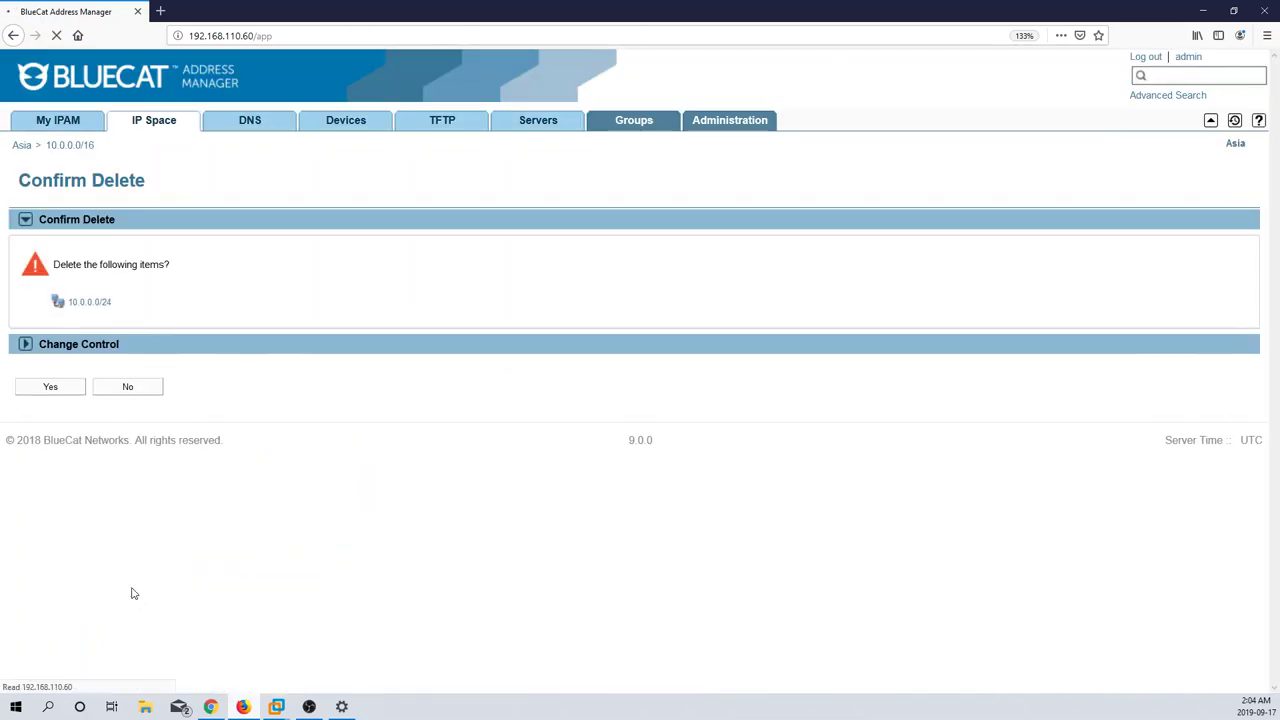
pyautogui.click(67, 387)
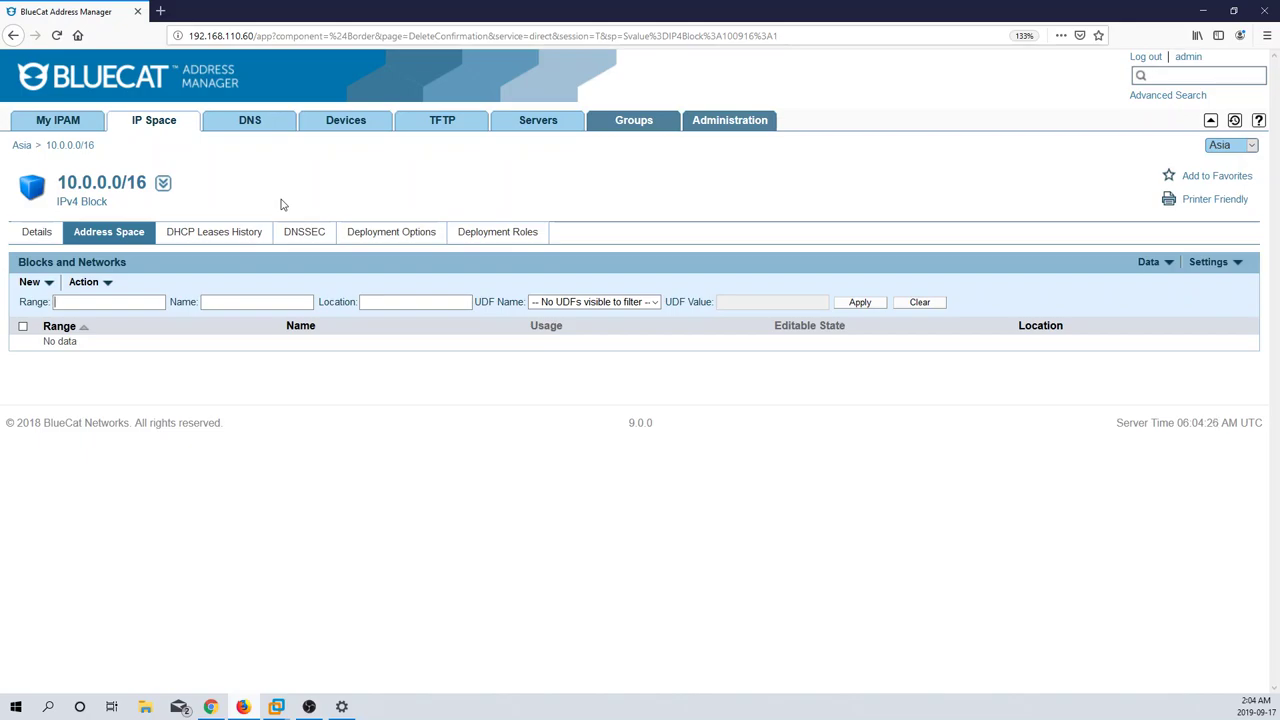
# Step: Review and restore Data Restore transaction 3041, recovering the 10.0.0.0/24 network and its gateway
pyautogui.click(704, 124)
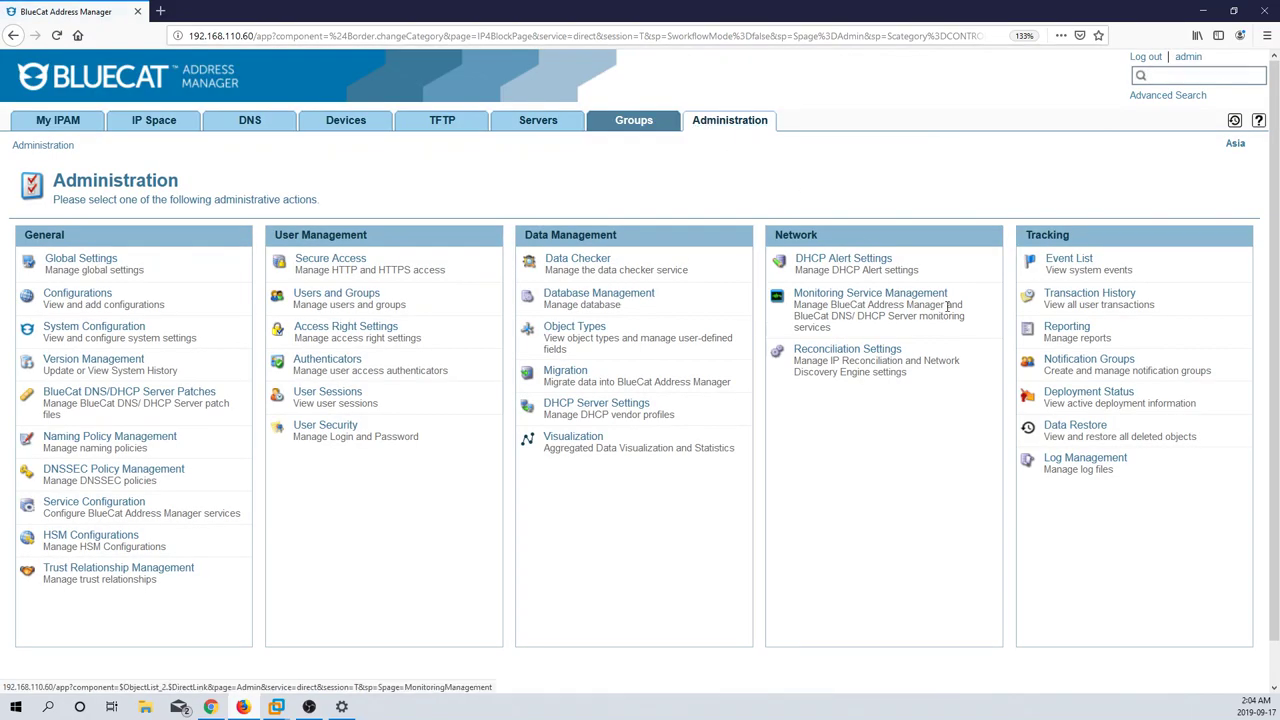
pyautogui.click(1077, 428)
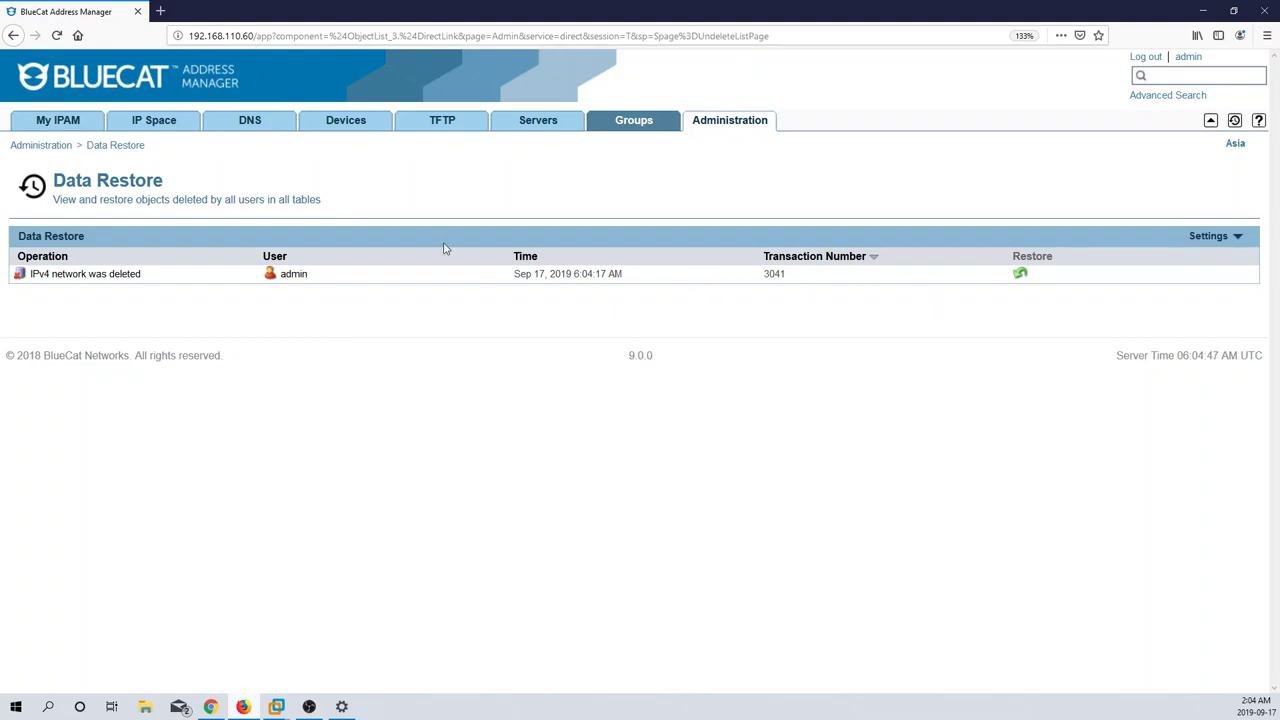
pyautogui.click(110, 279)
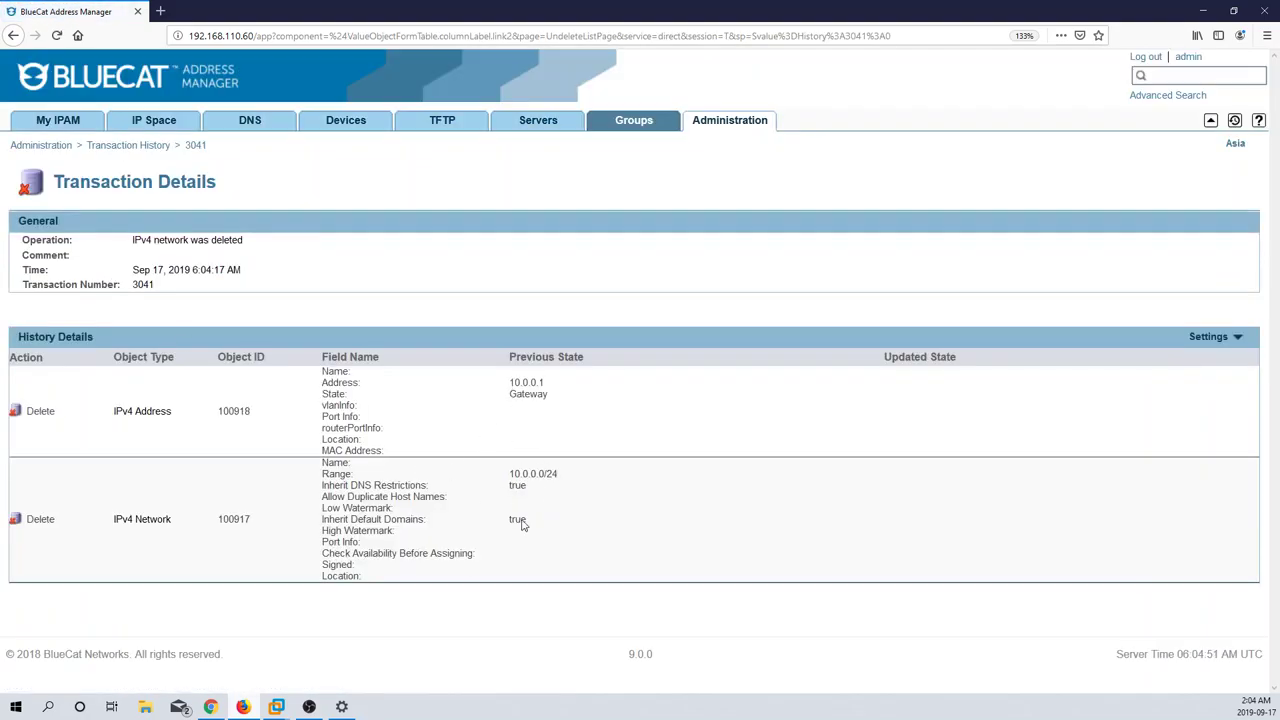
pyautogui.click(12, 36)
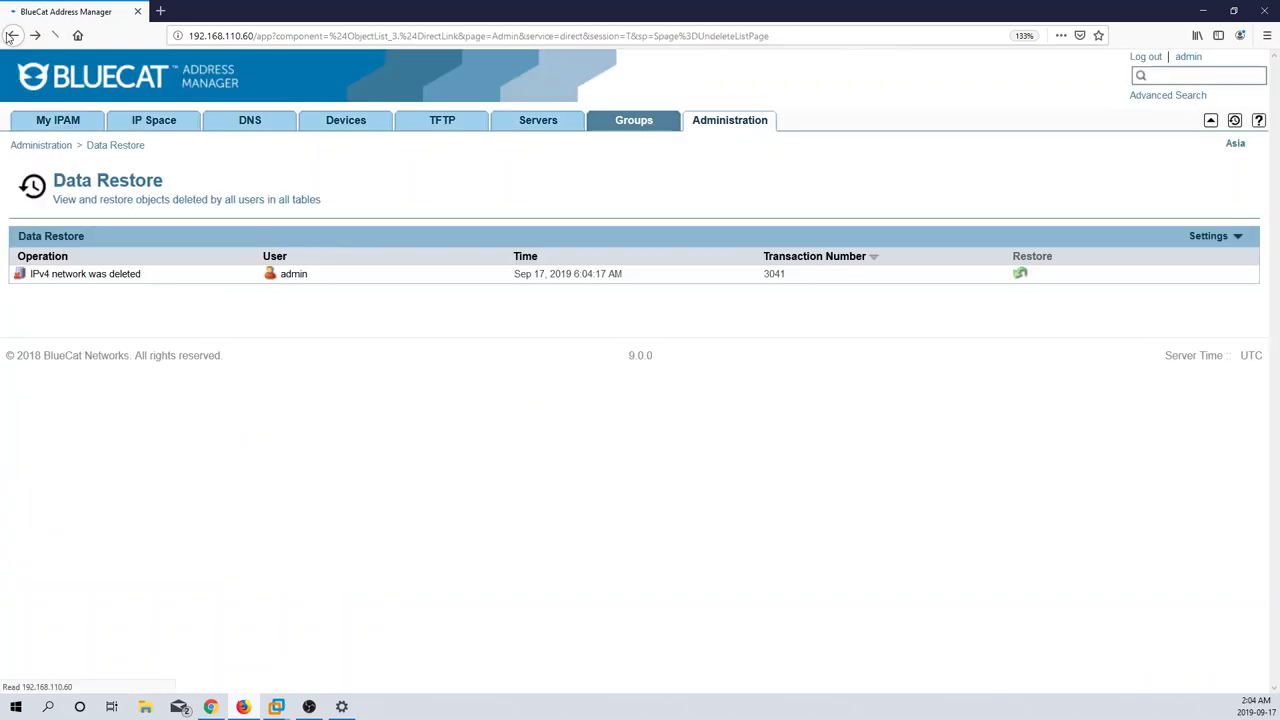
pyautogui.click(1020, 273)
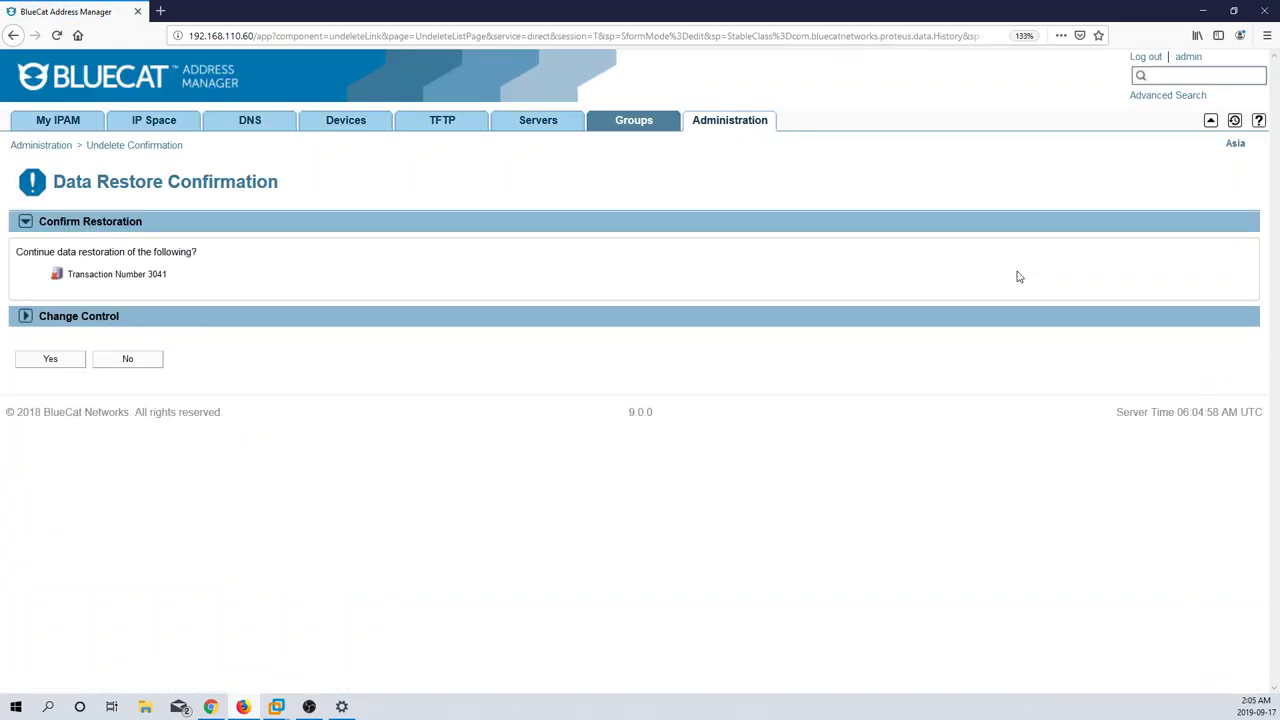
pyautogui.click(52, 362)
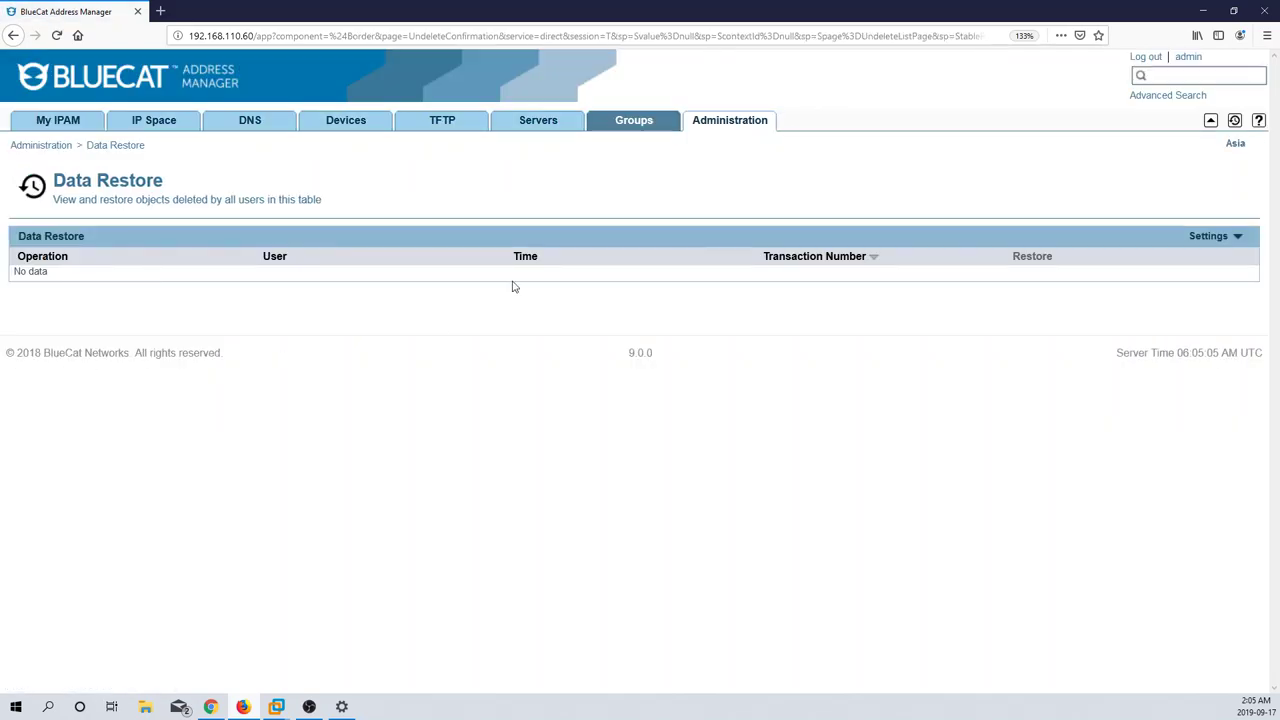
# Step: Reopen block 10.0.0.0/16 to see 10.0.0.0/24 listed again, keeping Asia as the configuration
pyautogui.click(148, 132)
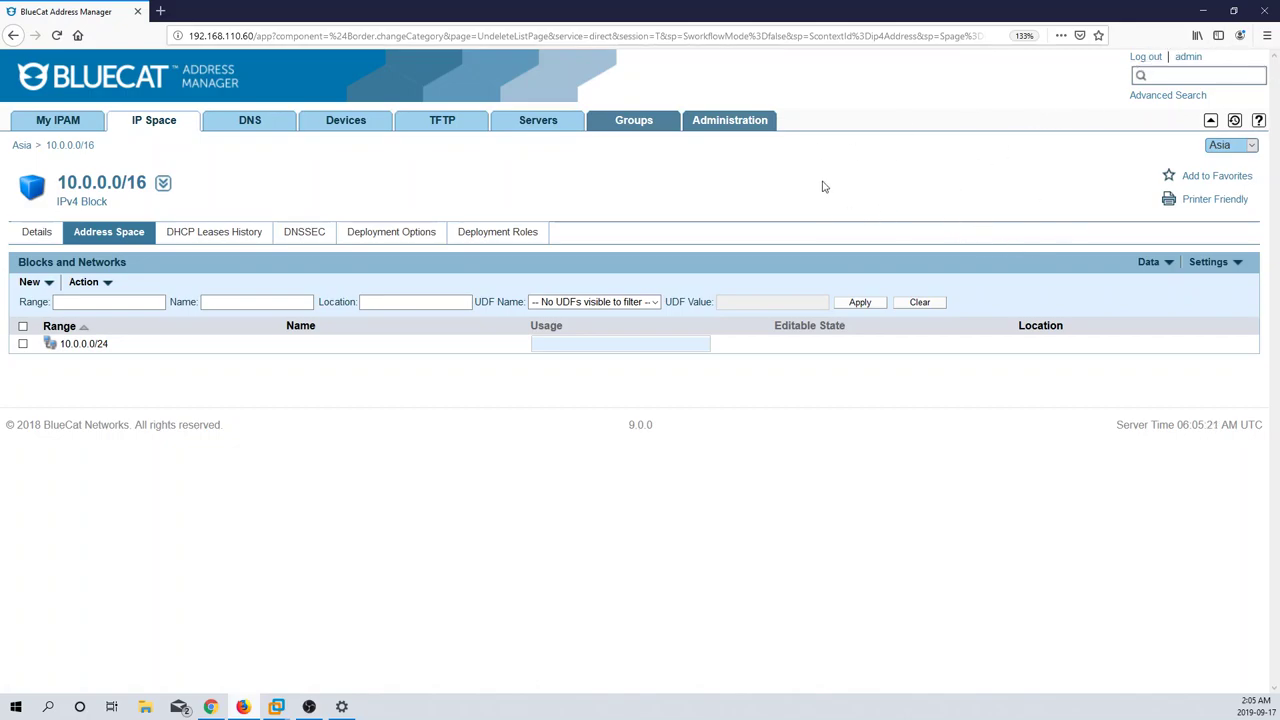
pyautogui.click(1224, 151)
pyautogui.click(1155, 153)
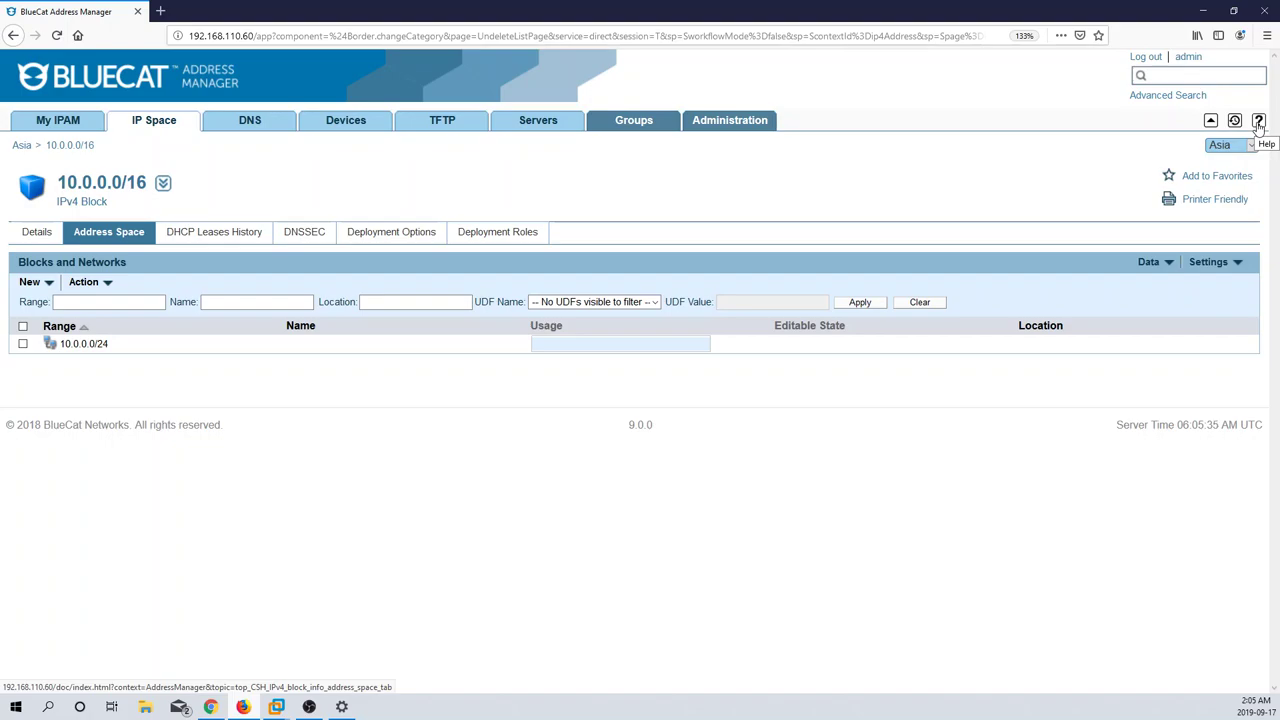
pyautogui.click(1258, 121)
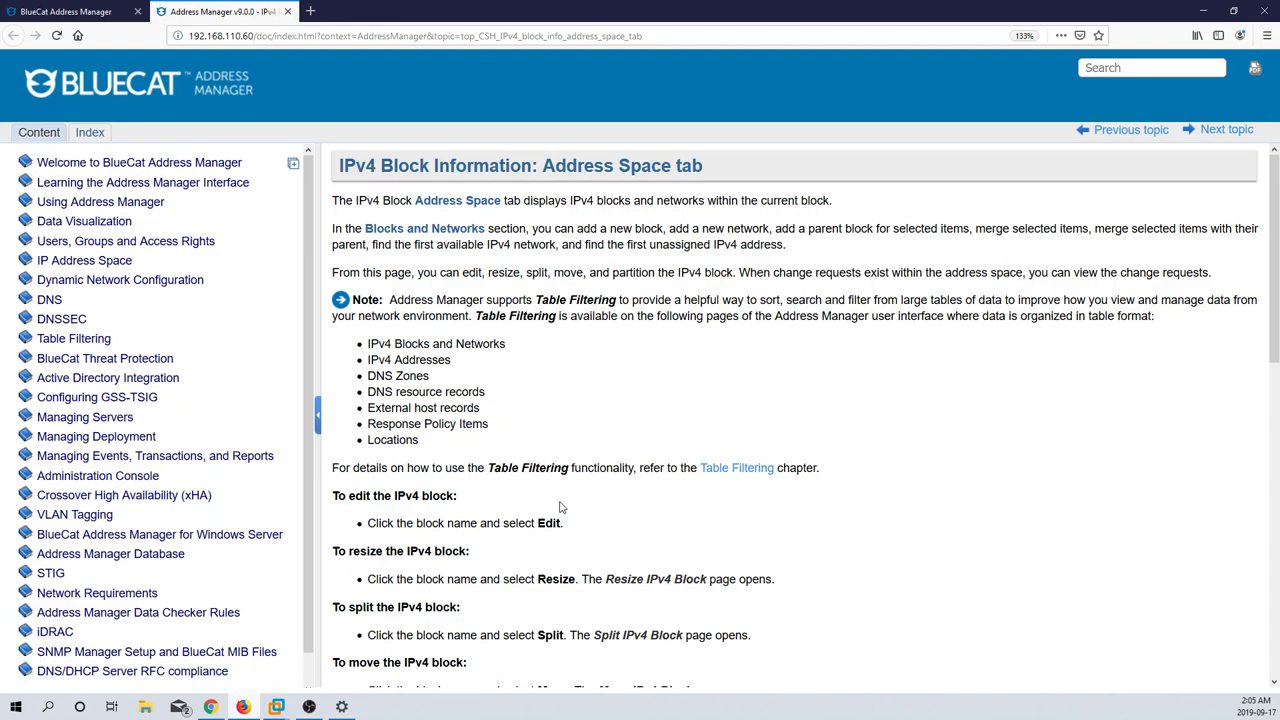
pyautogui.scroll(-3, 560, 507)
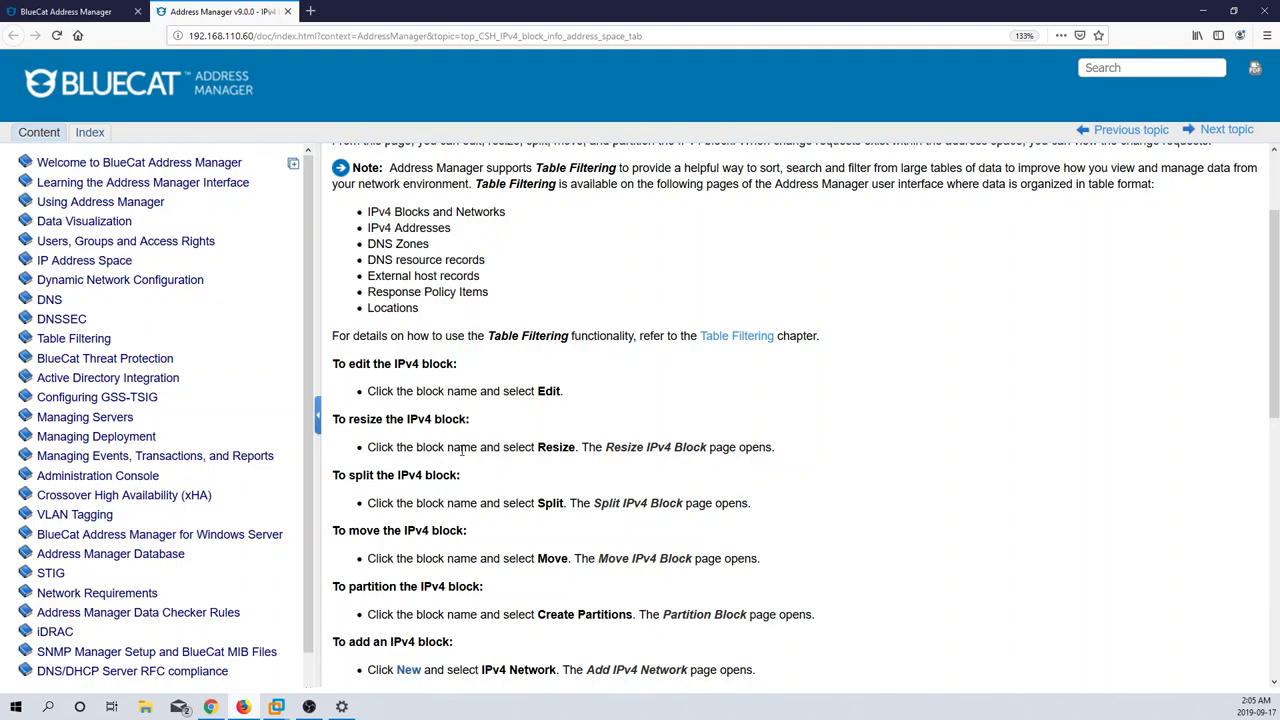
pyautogui.scroll(3, 462, 450)
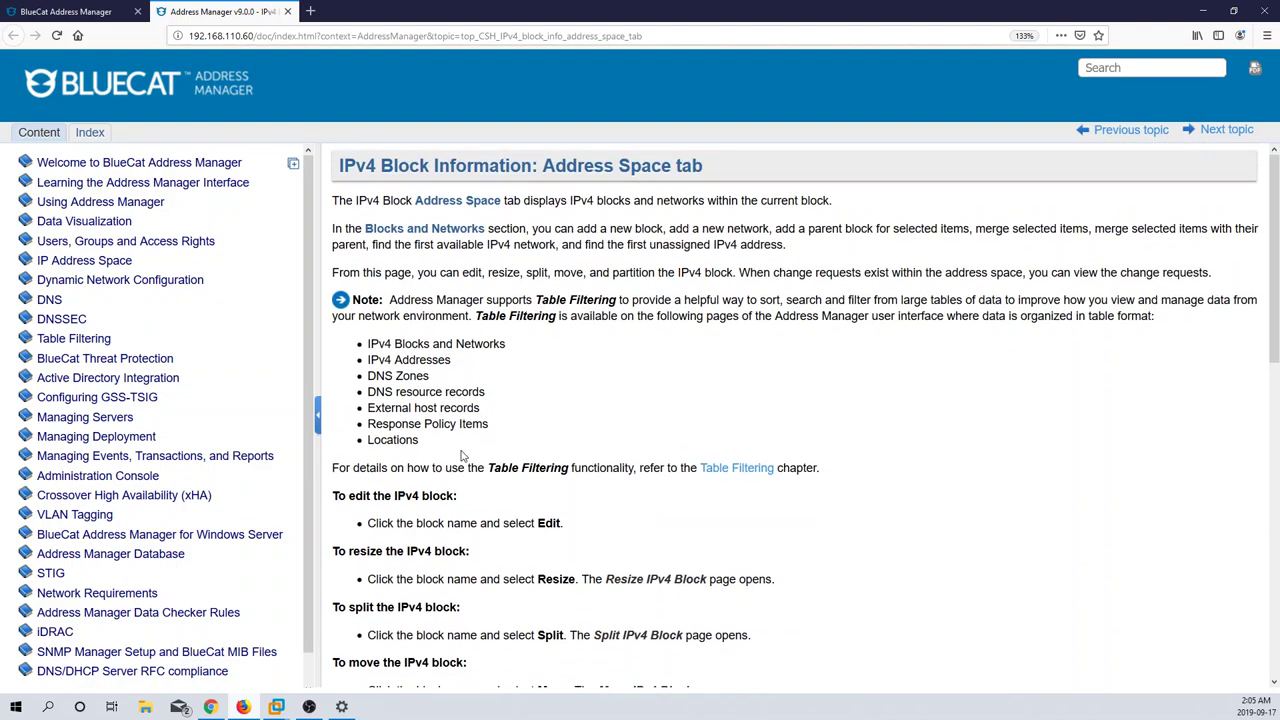
pyautogui.scroll(-10, 462, 455)
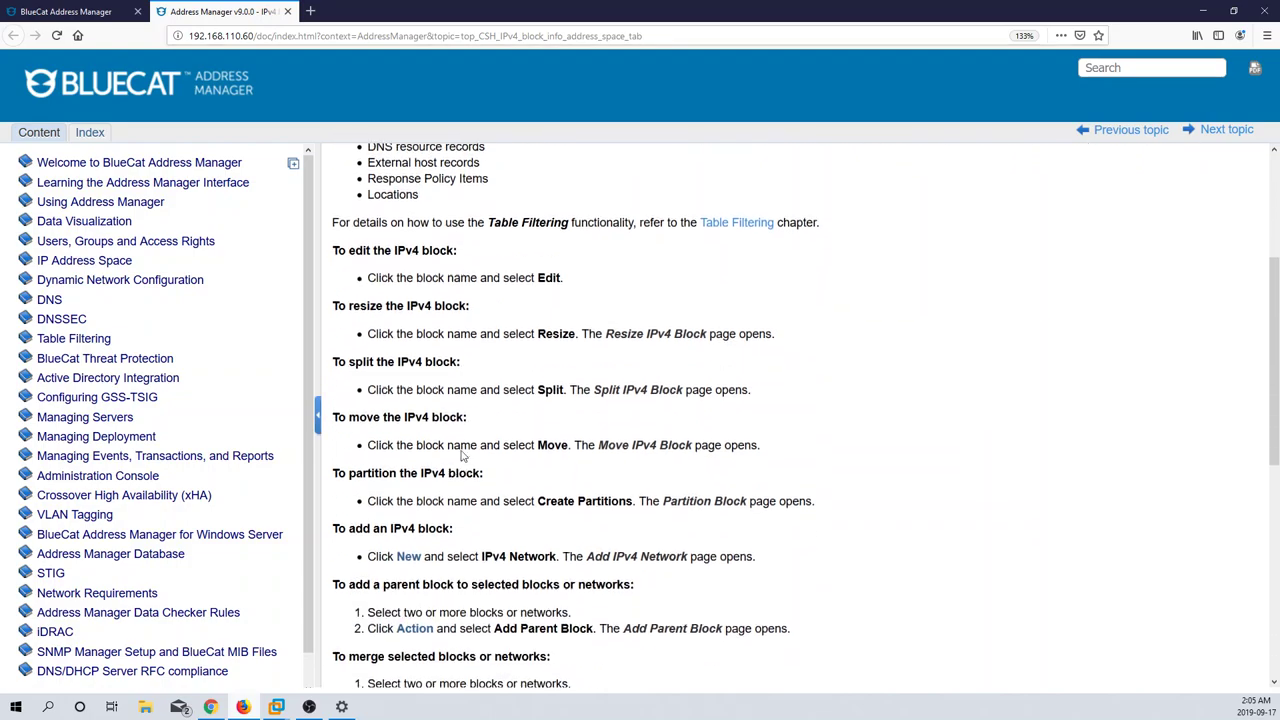
pyautogui.scroll(10, 462, 450)
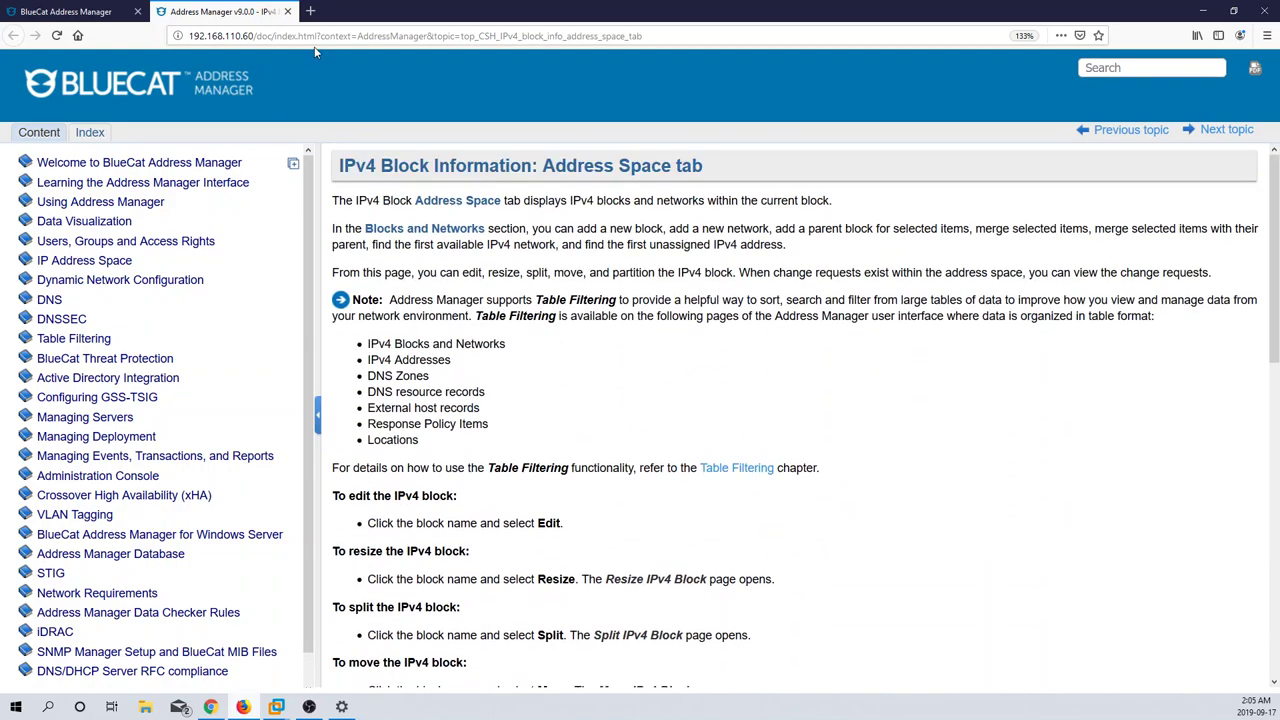
pyautogui.click(288, 11)
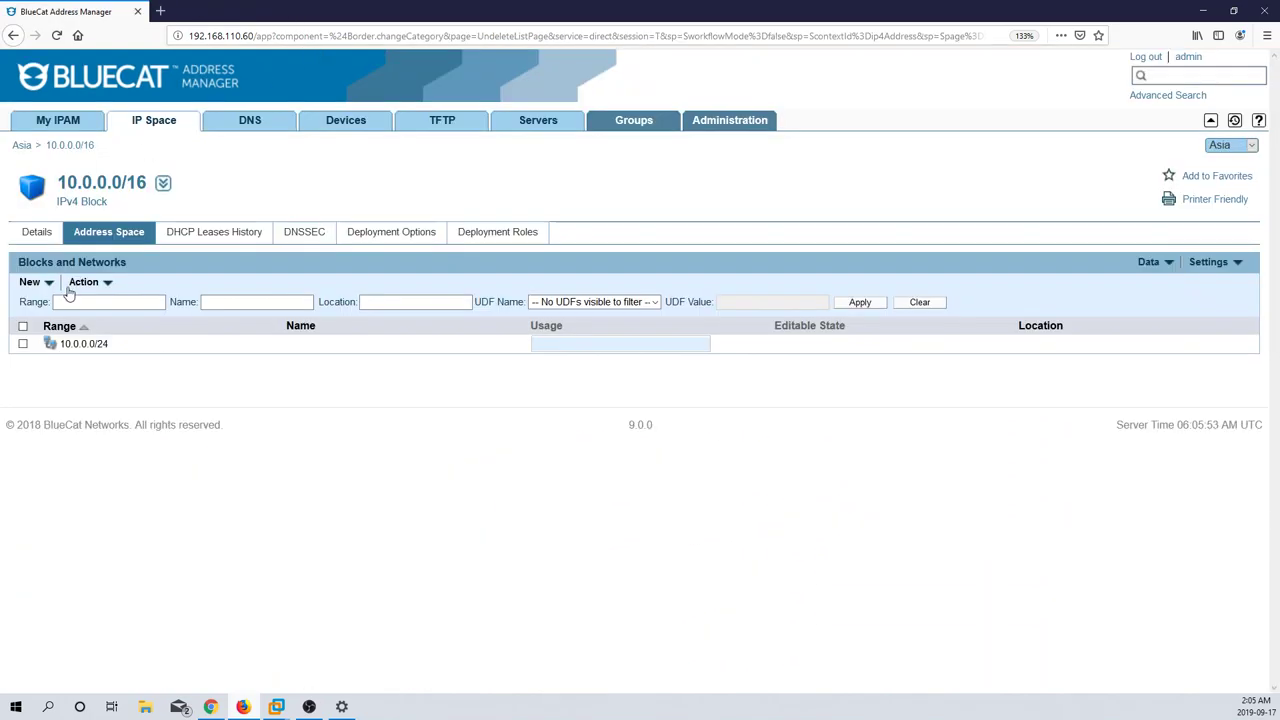
# Step: Show Asia's MAC Addresses page under Devices and read its MAC tab help topic
pyautogui.click(347, 130)
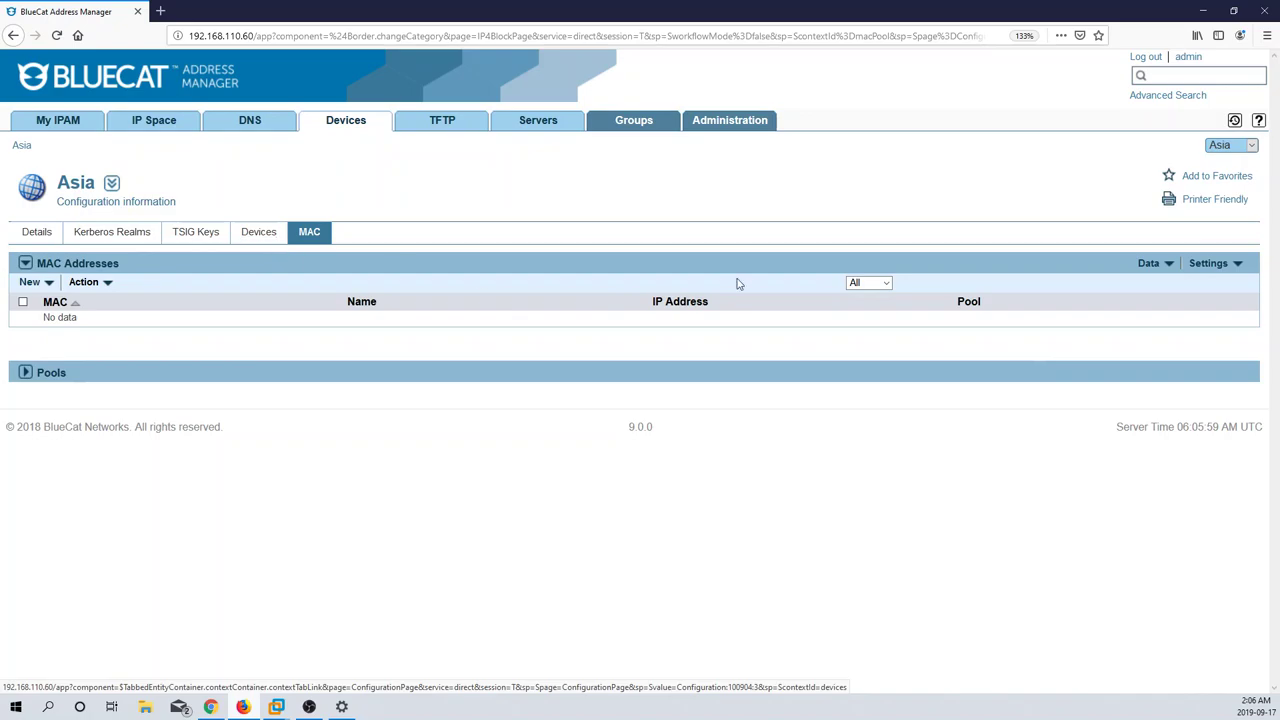
pyautogui.click(1258, 121)
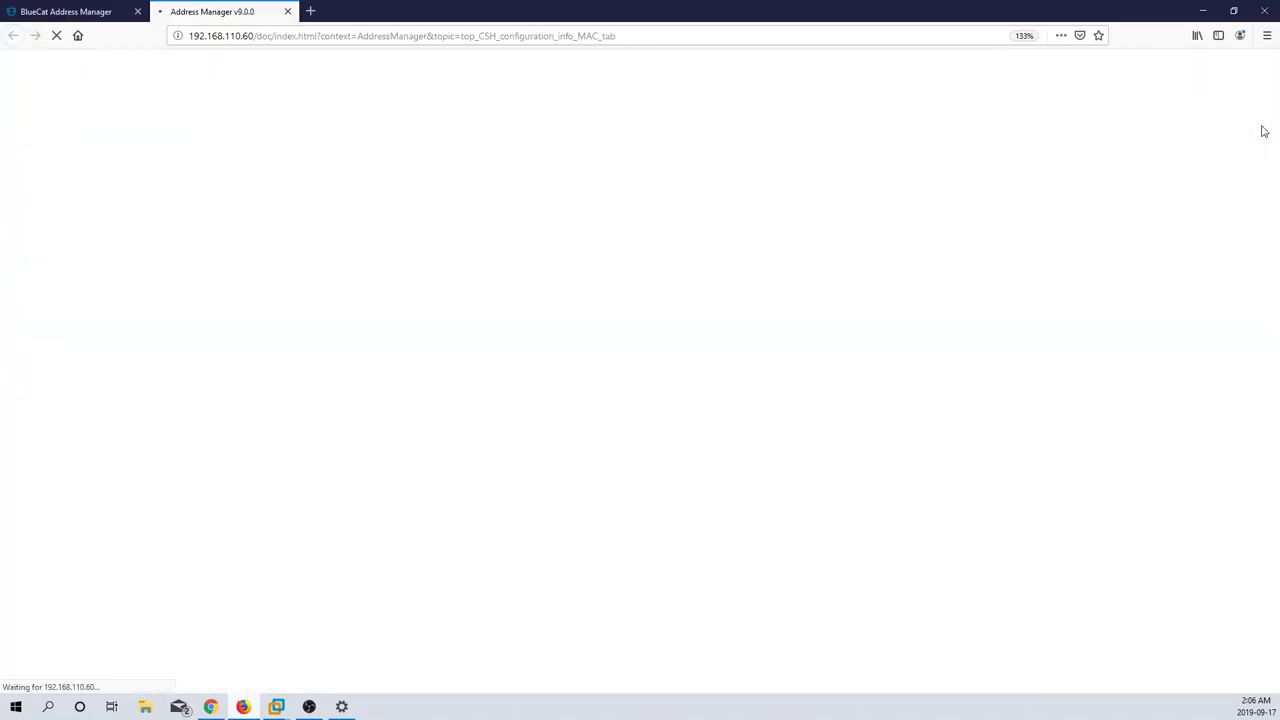
pyautogui.scroll(-1, 549, 432)
pyautogui.scroll(1, 549, 432)
pyautogui.scroll(-3, 549, 432)
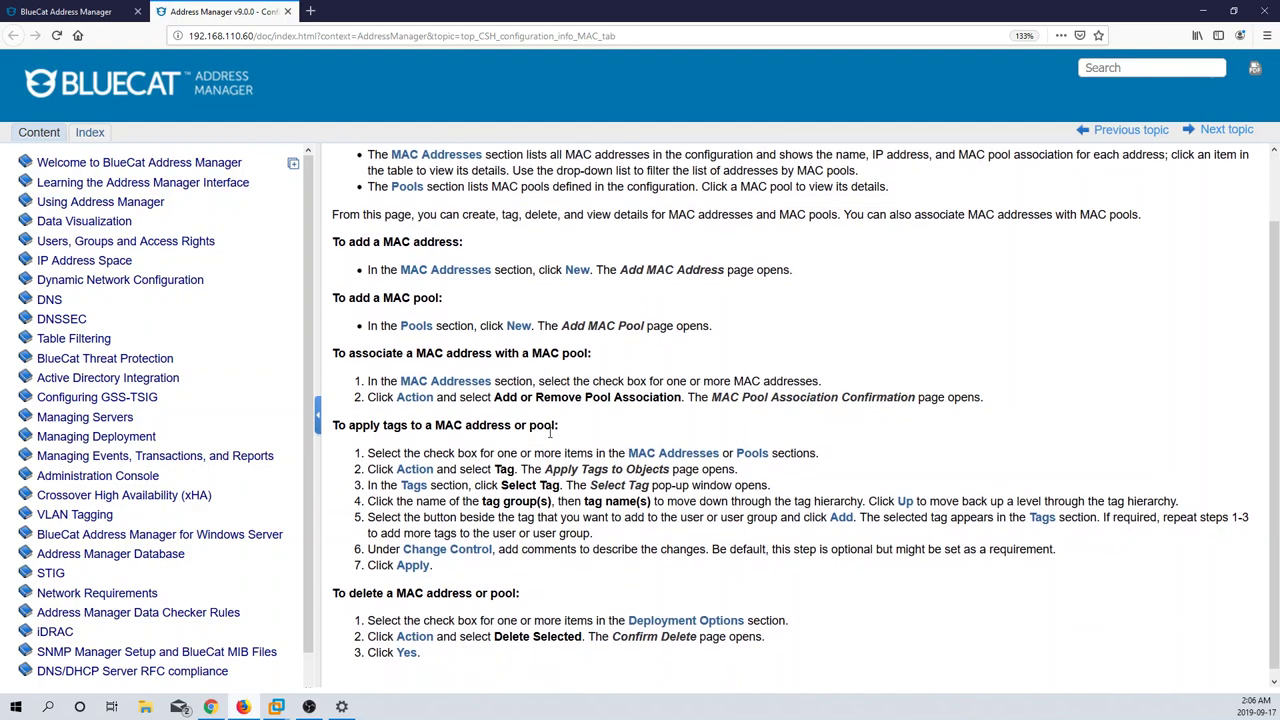
pyautogui.scroll(3, 549, 437)
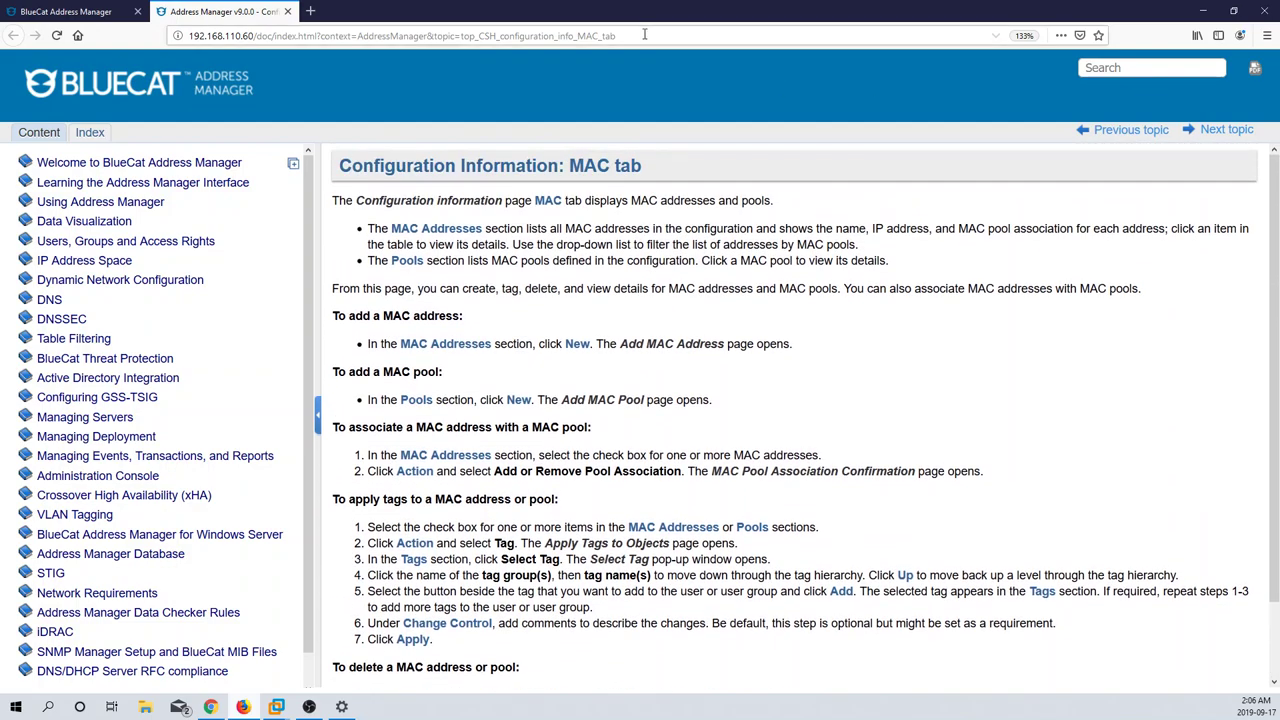
pyautogui.click(287, 11)
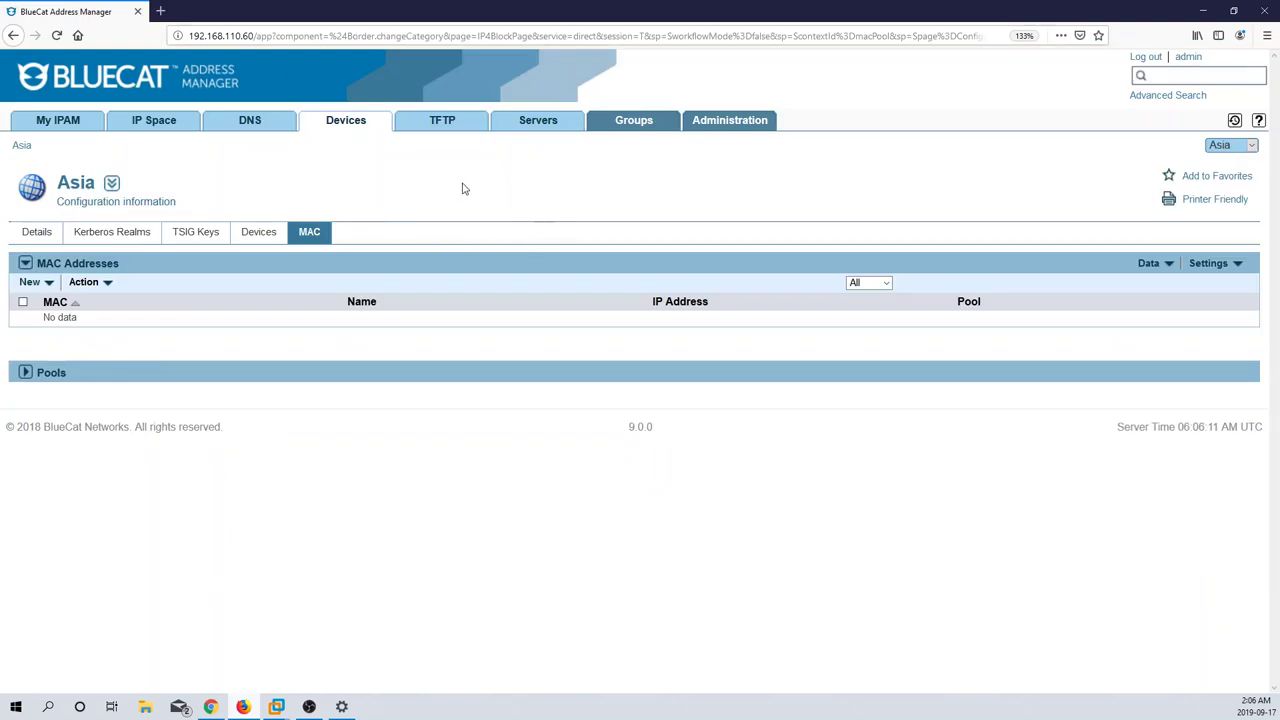